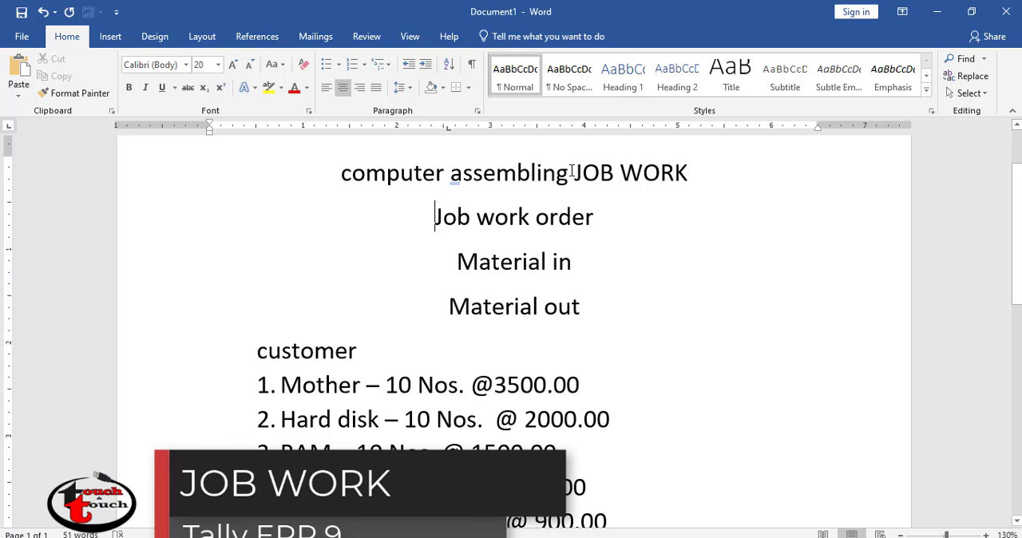
{"action": "left_click_drag", "start_coordinate": [575, 173], "coordinate": [688, 170]}
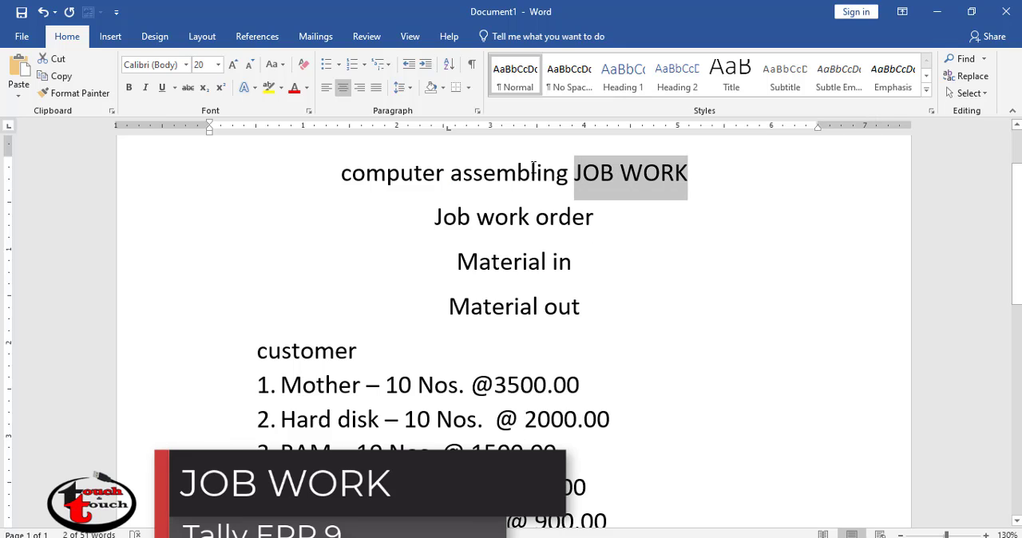
{"action": "left_click", "coordinate": [532, 178]}
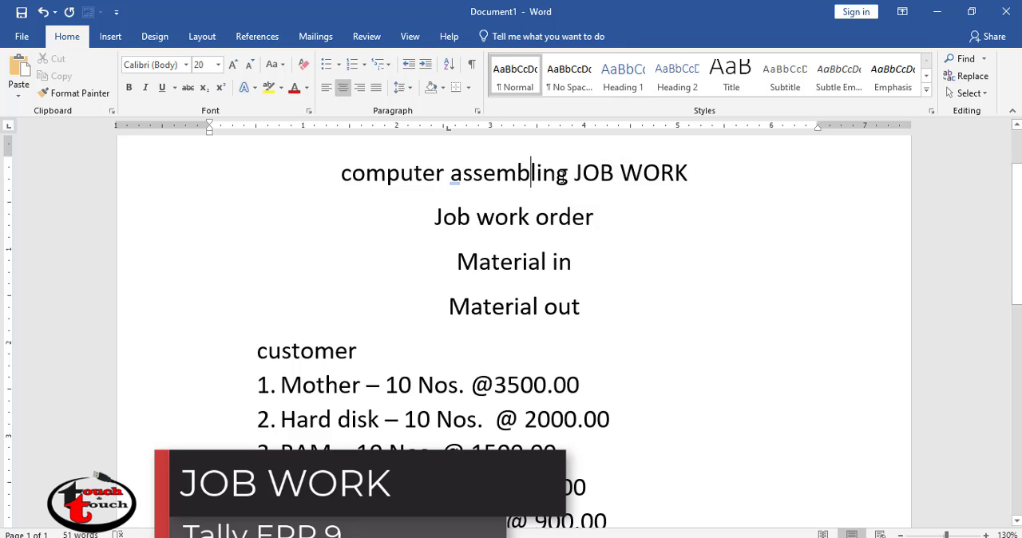
{"action": "left_click_drag", "start_coordinate": [565, 177], "coordinate": [538, 190]}
{"action": "left_click", "coordinate": [343, 172]}
{"action": "left_click", "coordinate": [495, 197]}
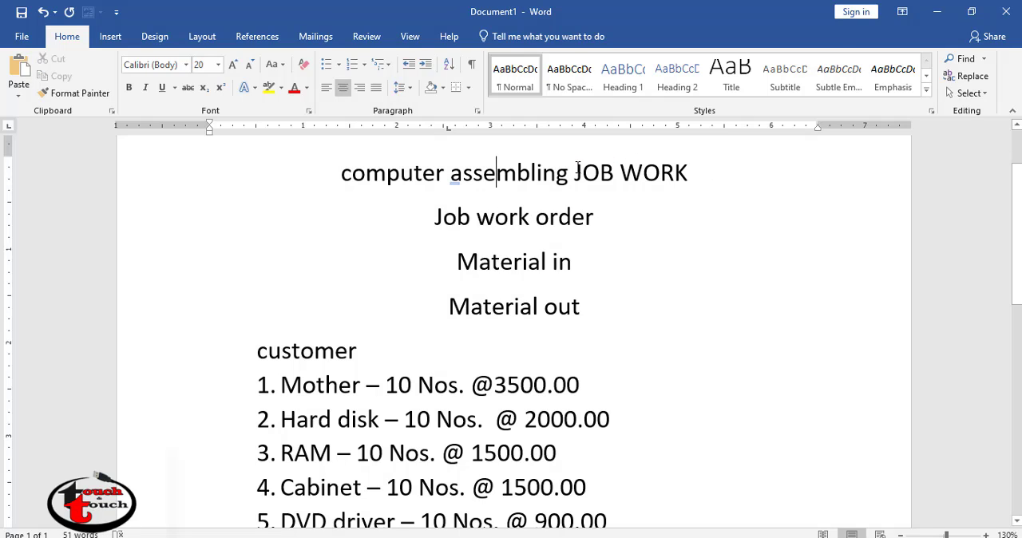
{"action": "left_click_drag", "start_coordinate": [574, 172], "coordinate": [677, 171]}
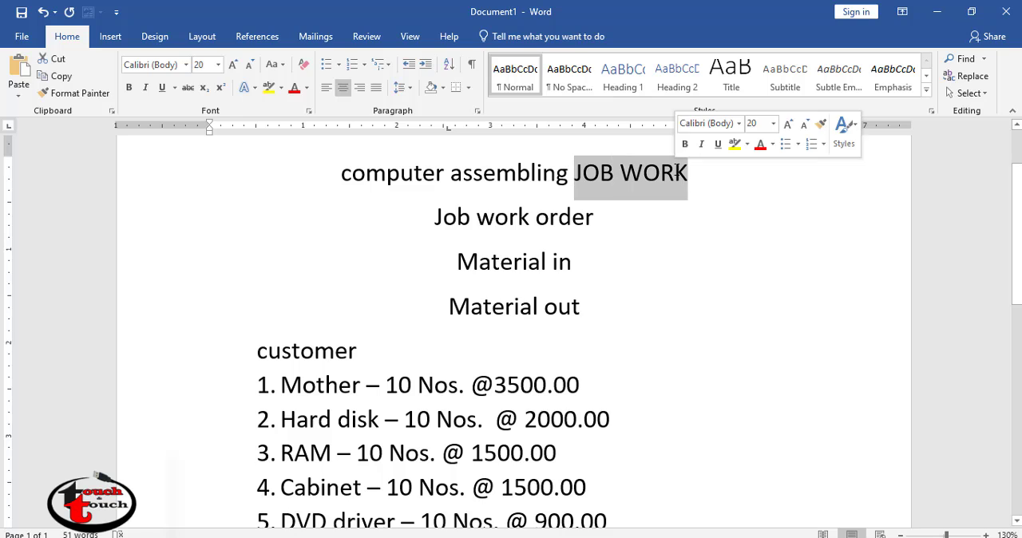
{"action": "left_click", "coordinate": [616, 199]}
- Split the document's title so that JOB WORK stands on its own line below "computer assembling"
{"action": "left_click", "coordinate": [576, 179]}
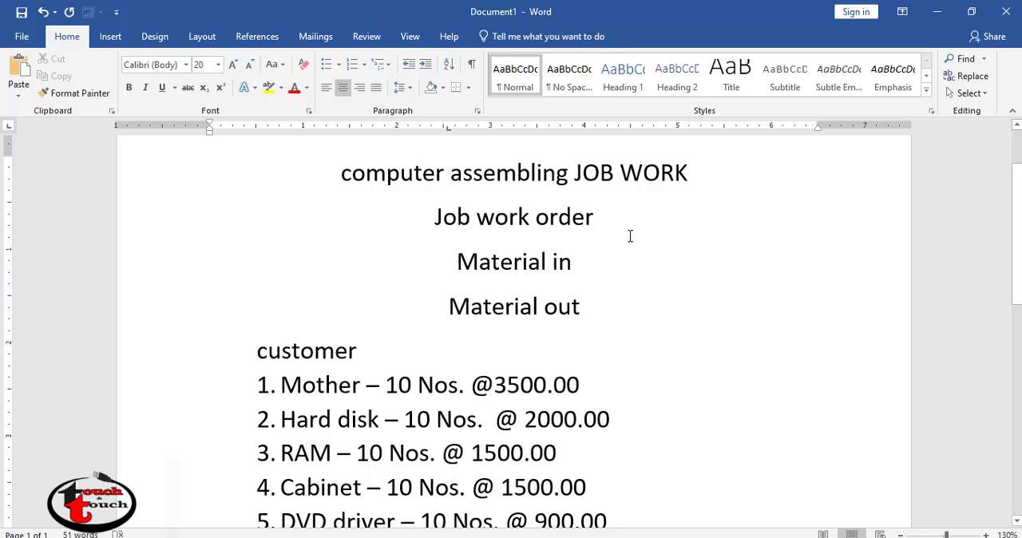
{"action": "key", "text": "Return"}
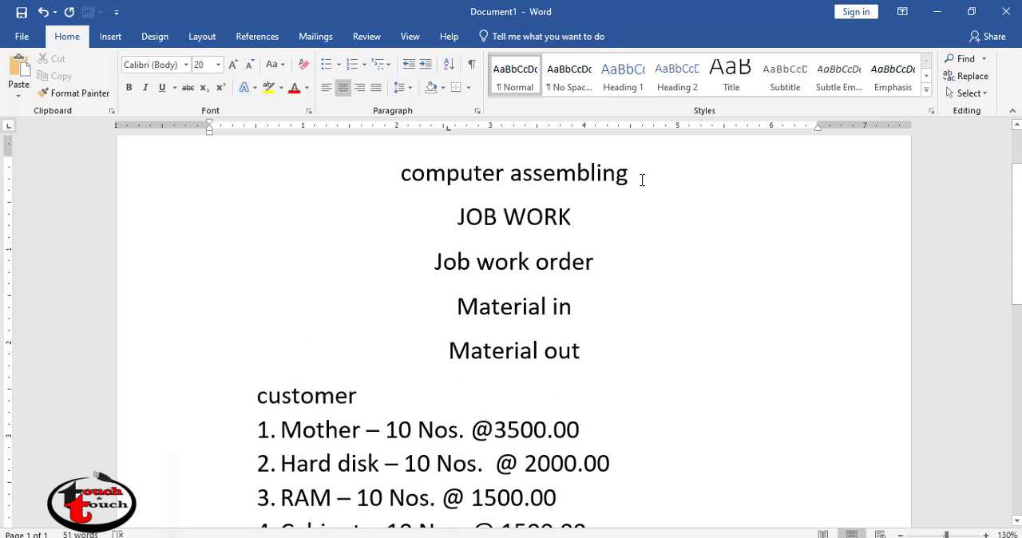
- Review the notes on computer assembling job work, including the order, material in and out entries and the customer's component list
{"action": "left_click_drag", "start_coordinate": [641, 177], "coordinate": [451, 180]}
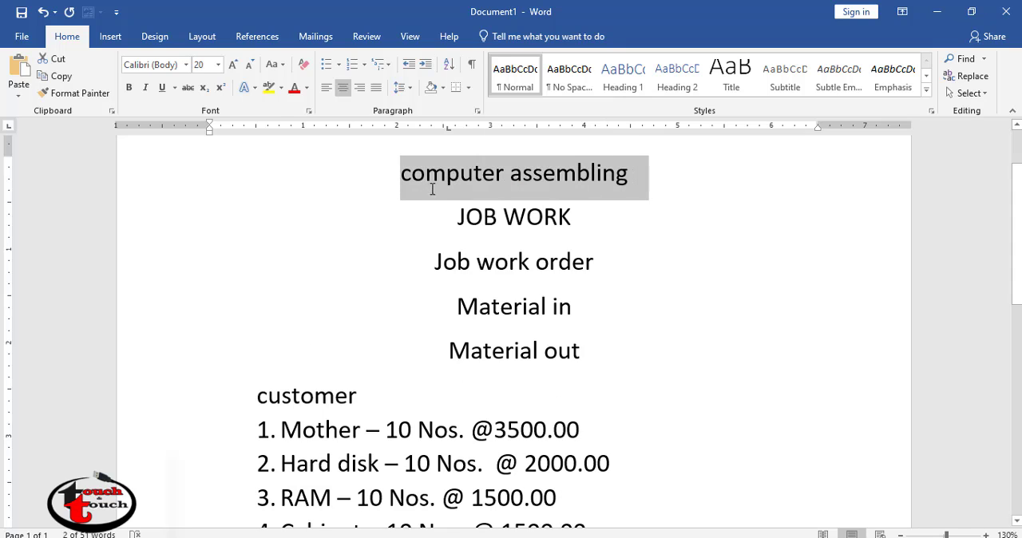
{"action": "left_click", "coordinate": [427, 182]}
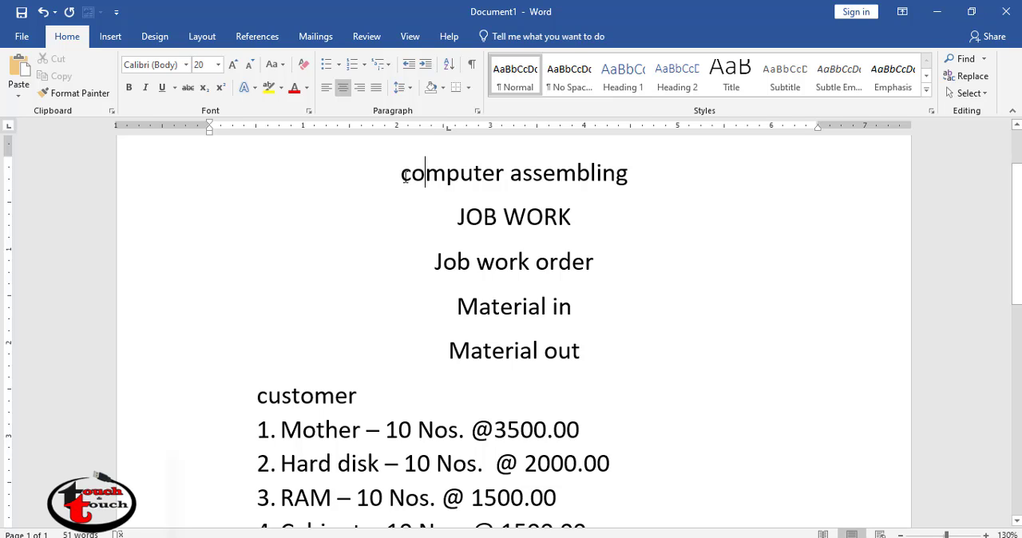
{"action": "left_click_drag", "start_coordinate": [405, 176], "coordinate": [643, 182]}
{"action": "left_click", "coordinate": [643, 182]}
{"action": "left_click_drag", "start_coordinate": [403, 176], "coordinate": [638, 178]}
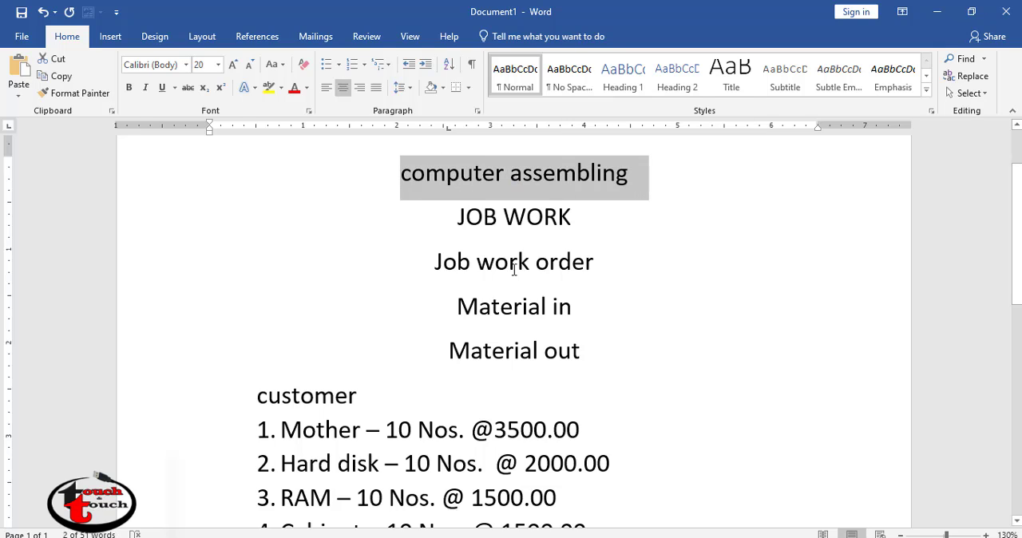
{"action": "left_click", "coordinate": [619, 194]}
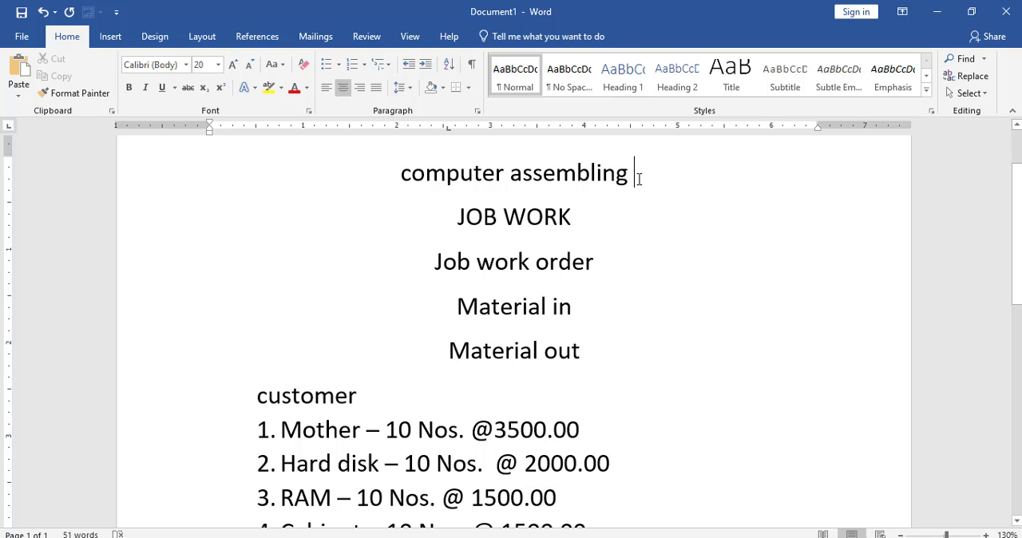
{"action": "scroll", "coordinate": [585, 429], "scroll_direction": "down", "scroll_amount": 1}
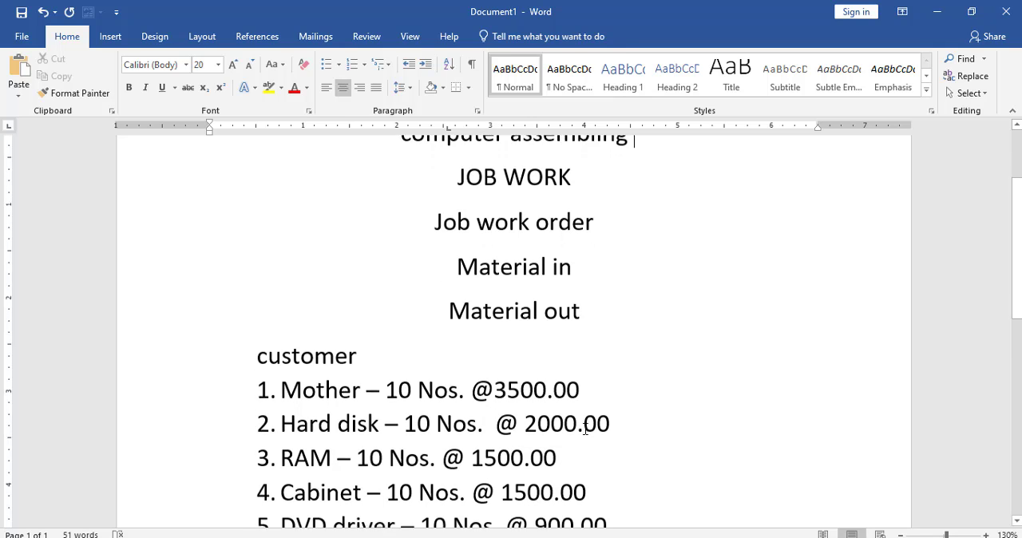
{"action": "scroll", "coordinate": [577, 409], "scroll_direction": "down", "scroll_amount": 1}
{"action": "scroll", "coordinate": [579, 404], "scroll_direction": "up", "scroll_amount": 3}
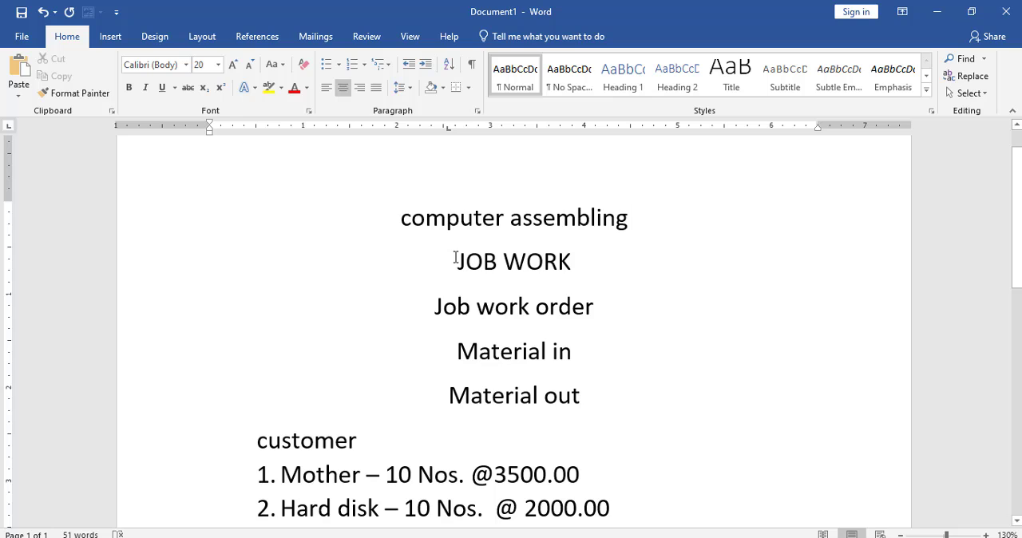
{"action": "left_click_drag", "start_coordinate": [455, 257], "coordinate": [586, 264]}
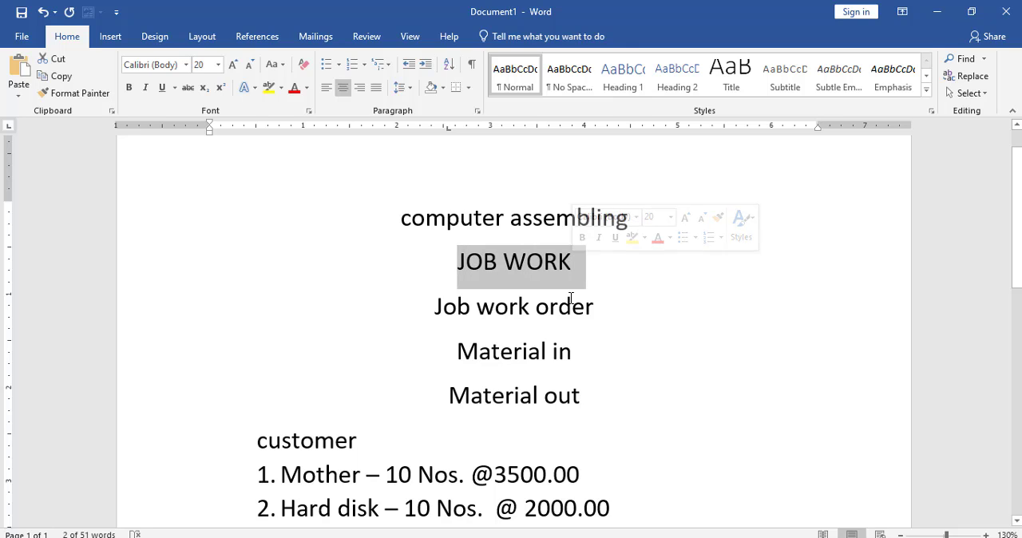
{"action": "left_click", "coordinate": [575, 311]}
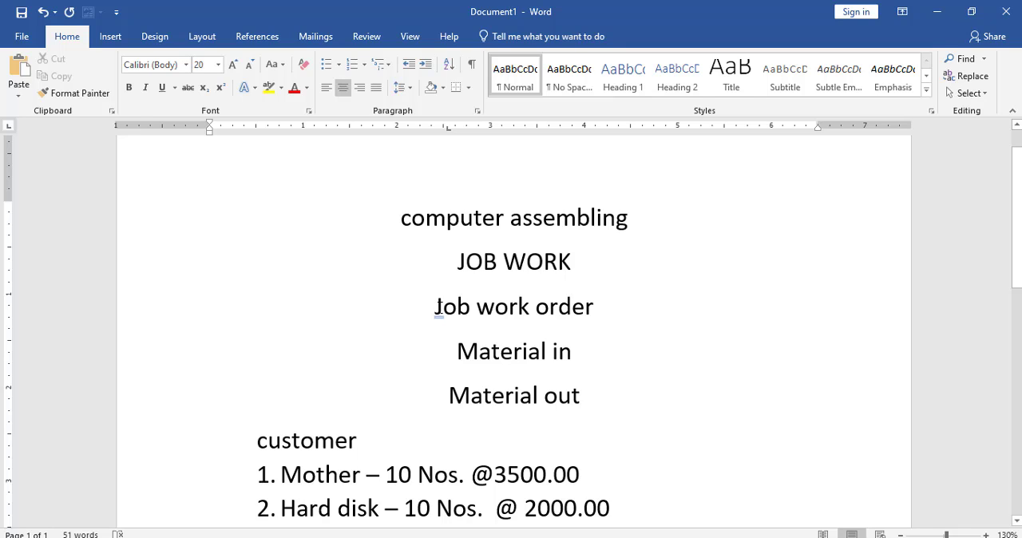
{"action": "left_click_drag", "start_coordinate": [436, 308], "coordinate": [593, 308]}
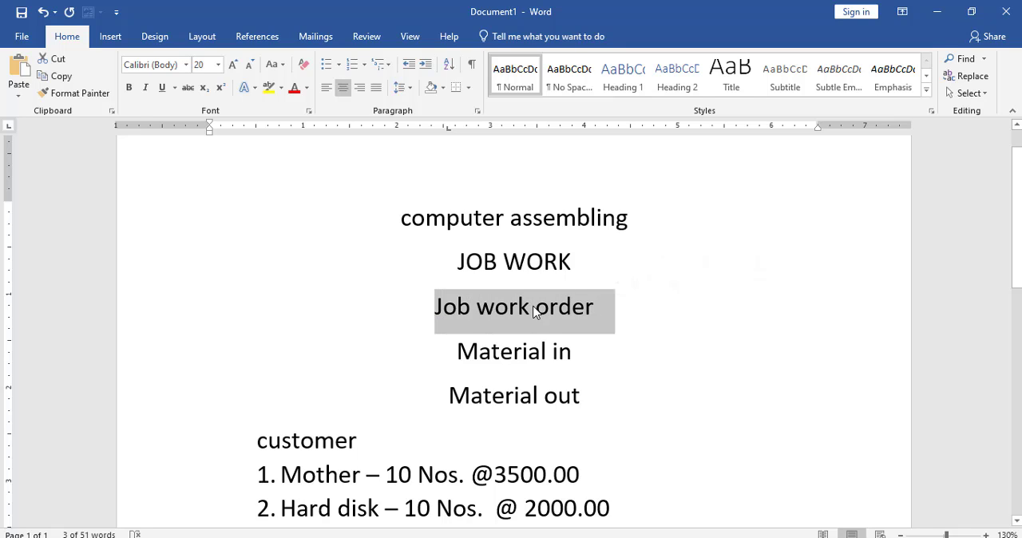
{"action": "left_click", "coordinate": [535, 308]}
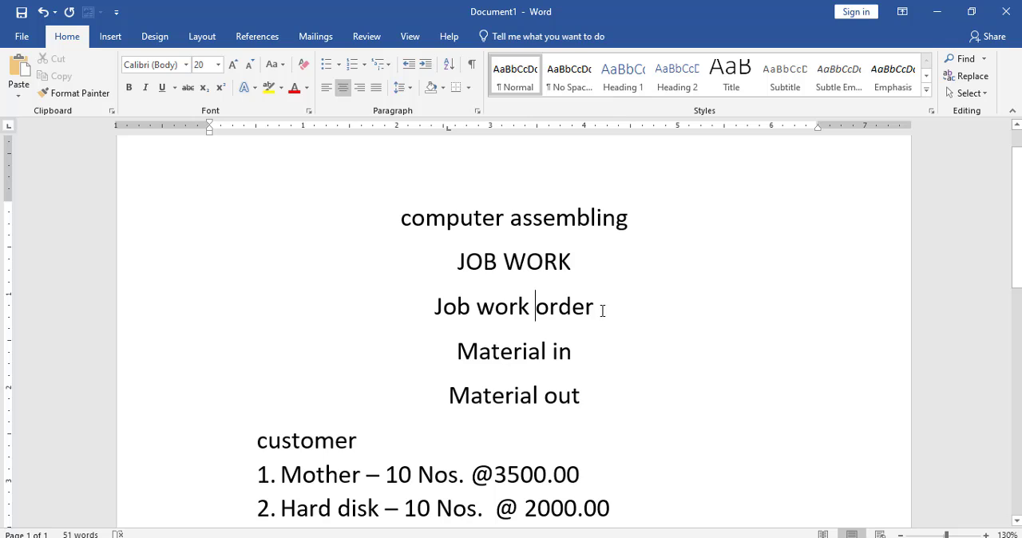
{"action": "left_click", "coordinate": [582, 355]}
{"action": "left_click", "coordinate": [582, 396]}
{"action": "left_click", "coordinate": [550, 399]}
{"action": "scroll", "coordinate": [574, 392], "scroll_direction": "down", "scroll_amount": 1}
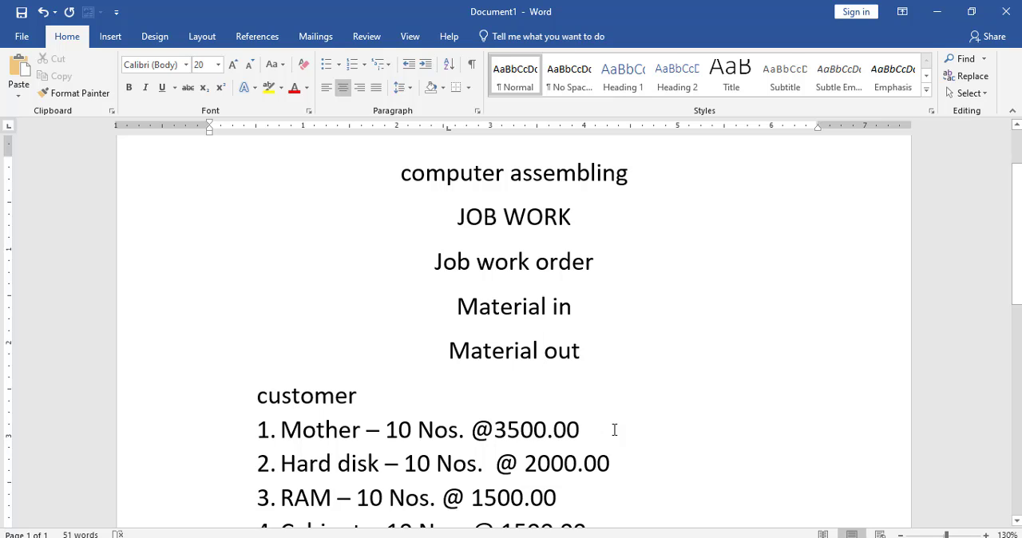
- Switch to Tally.ERP 9 and shut the open Job Work company
{"action": "key", "text": "alt+Tab"}
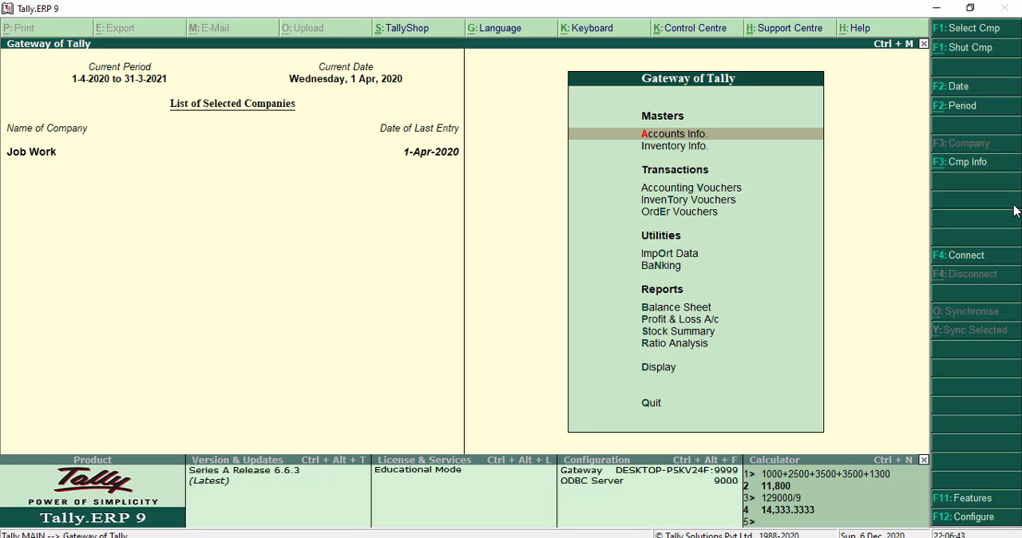
{"action": "key", "text": "alt+F1"}
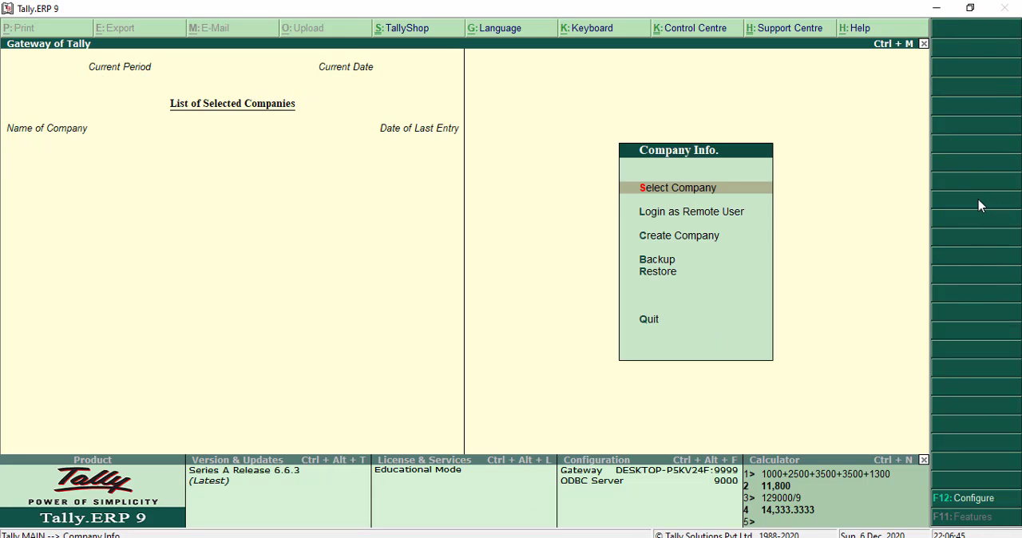
- Start creating a new company named Computer Assambling Center, keeping the same text as its mailing name
{"action": "key", "text": "Down"}
{"action": "key", "text": "Down"}
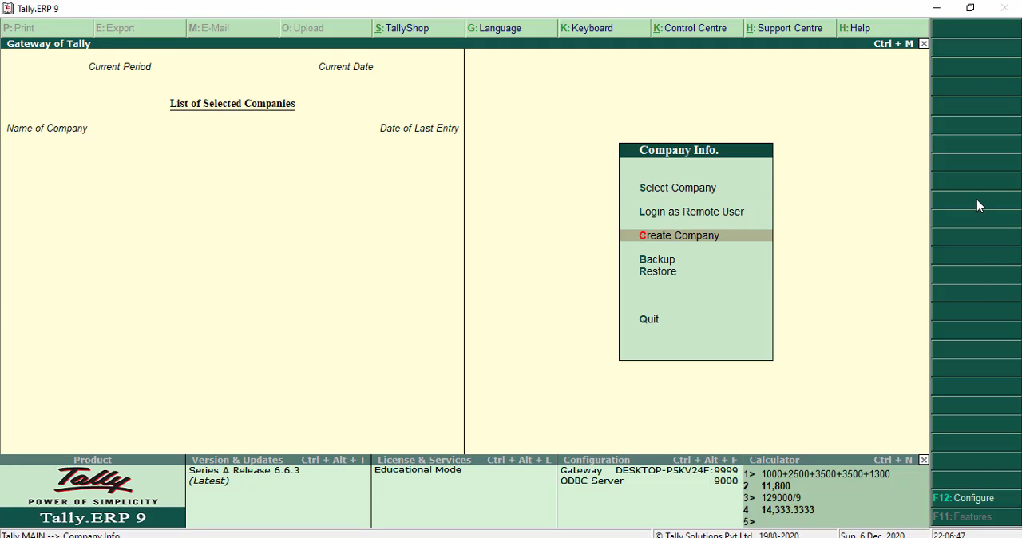
{"action": "key", "text": "Return"}
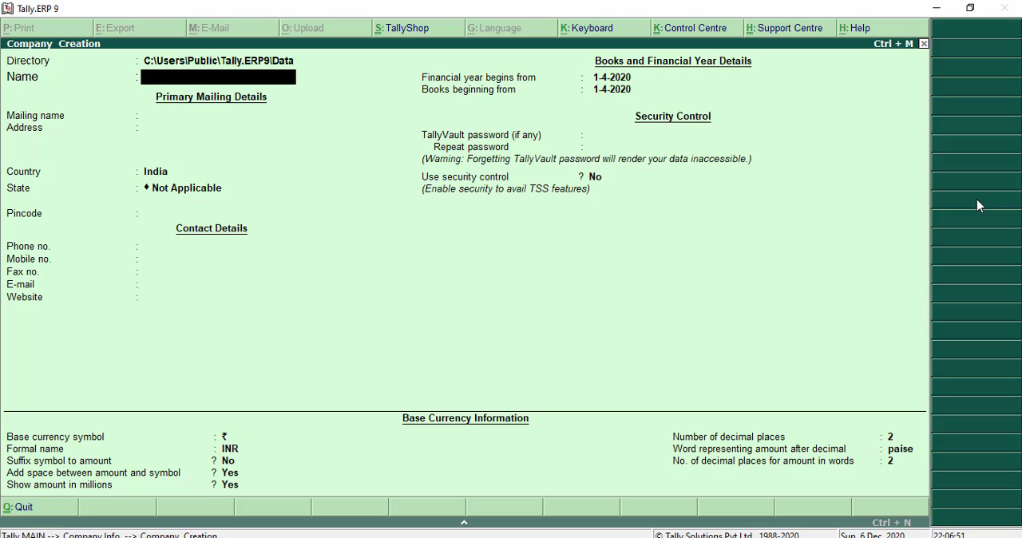
{"action": "type", "text": "Computer Assa"}
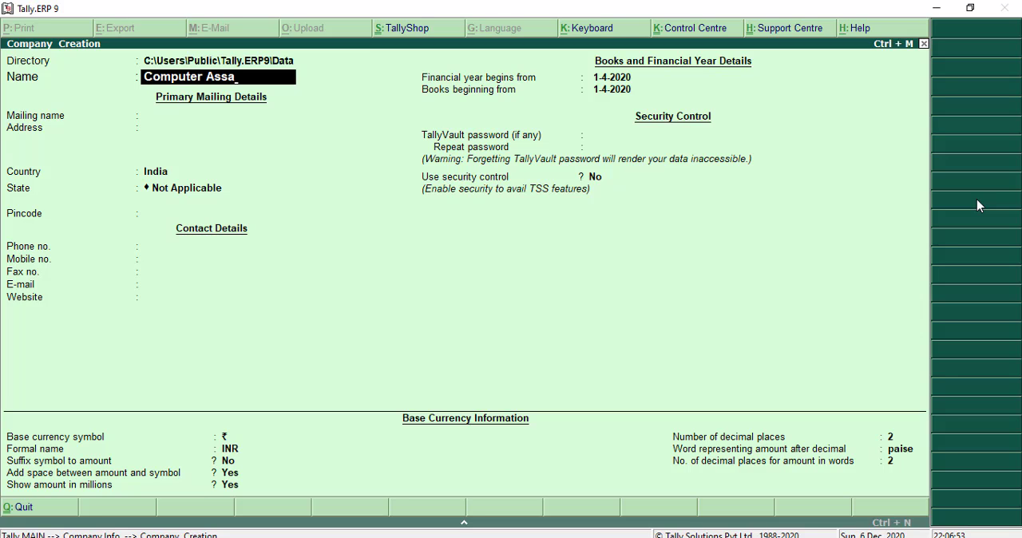
{"action": "type", "text": "mbling Center"}
{"action": "key", "text": "Return"}
{"action": "key", "text": "Return"}
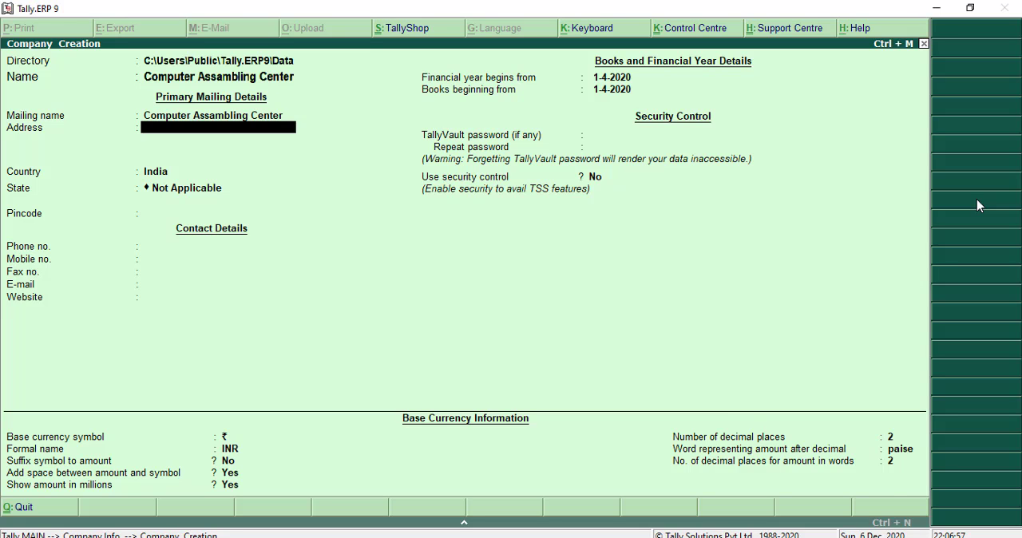
- Leave the address and pincode blank, set the company's state to Tamil Nadu and save the new company
{"action": "key", "text": "Return"}
{"action": "key", "text": "Return"}
{"action": "key", "text": "Return"}
{"action": "key", "text": "Return"}
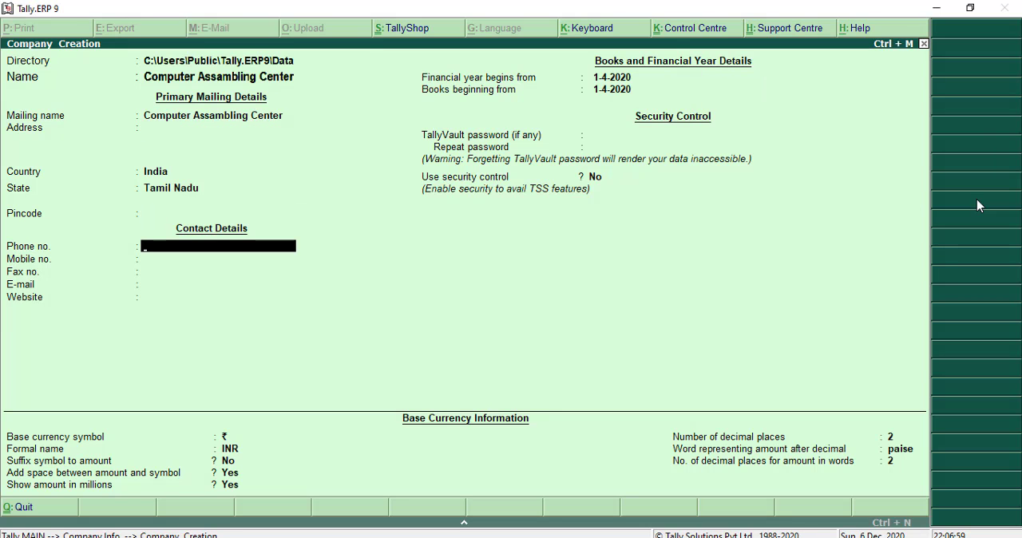
{"action": "key", "text": "ctrl+a"}
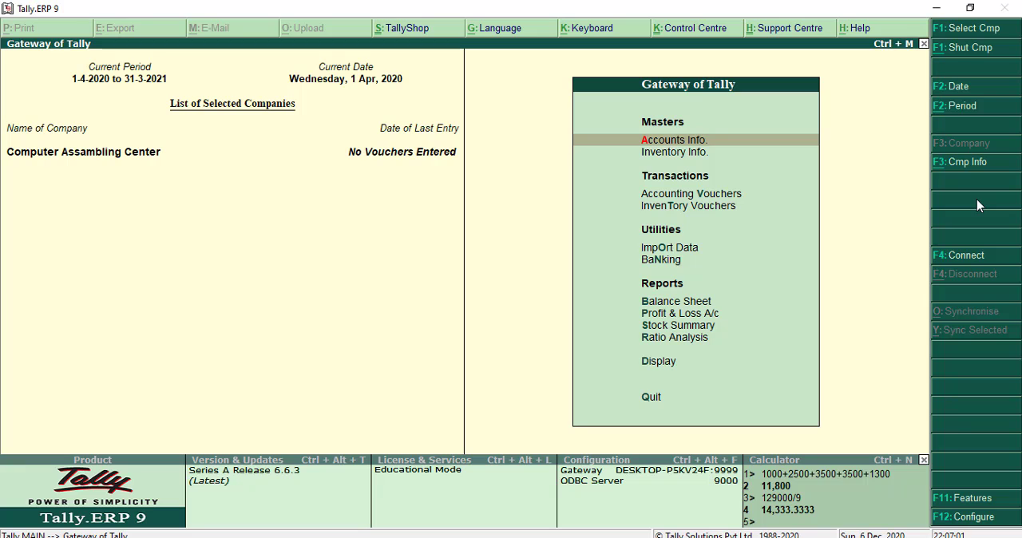
{"action": "key", "text": "Escape"}
{"action": "key", "text": "Escape"}
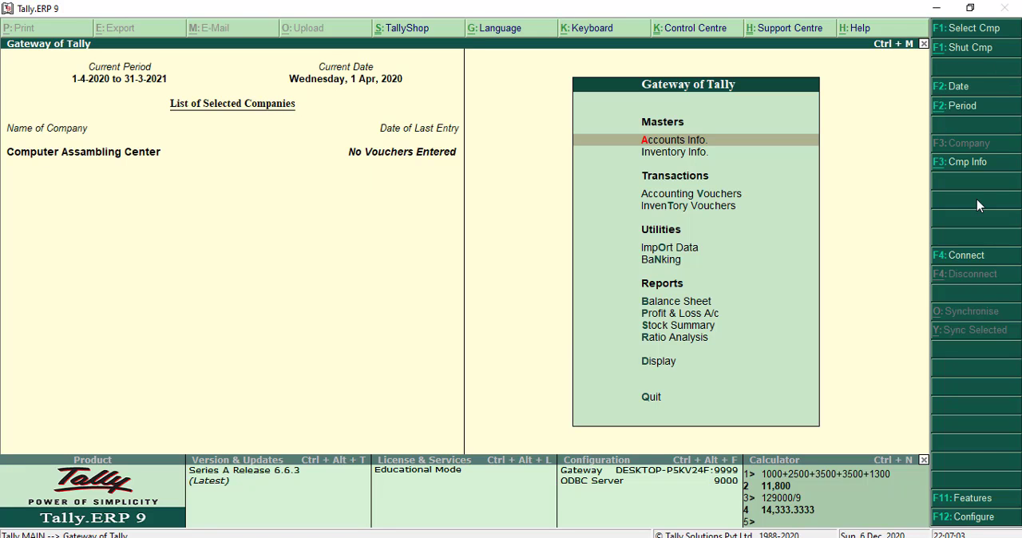
- Enable job order processing in the company's inventory features
{"action": "key", "text": "F11"}
{"action": "key", "text": "Down"}
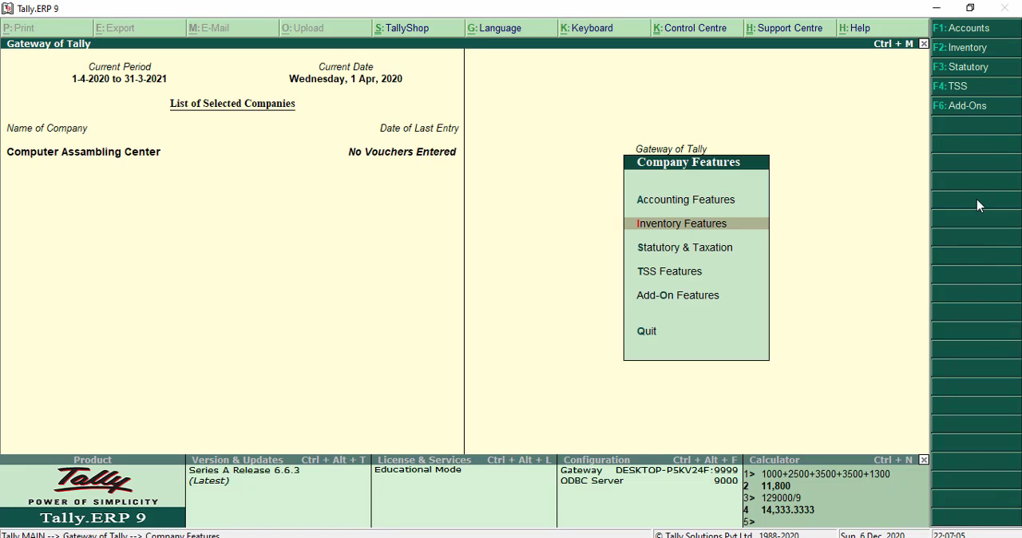
{"action": "key", "text": "Return"}
{"action": "key", "text": "Return"}
{"action": "key", "text": "Return"}
{"action": "key", "text": "Return"}
{"action": "key", "text": "Return"}
{"action": "key", "text": "Return"}
{"action": "key", "text": "Return"}
{"action": "key", "text": "Return"}
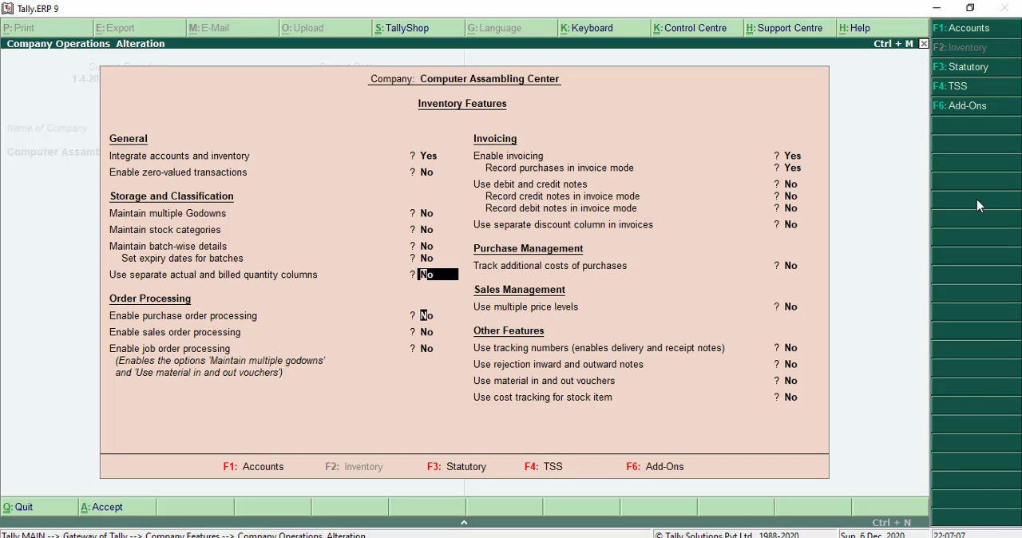
{"action": "key", "text": "Return"}
{"action": "key", "text": "y"}
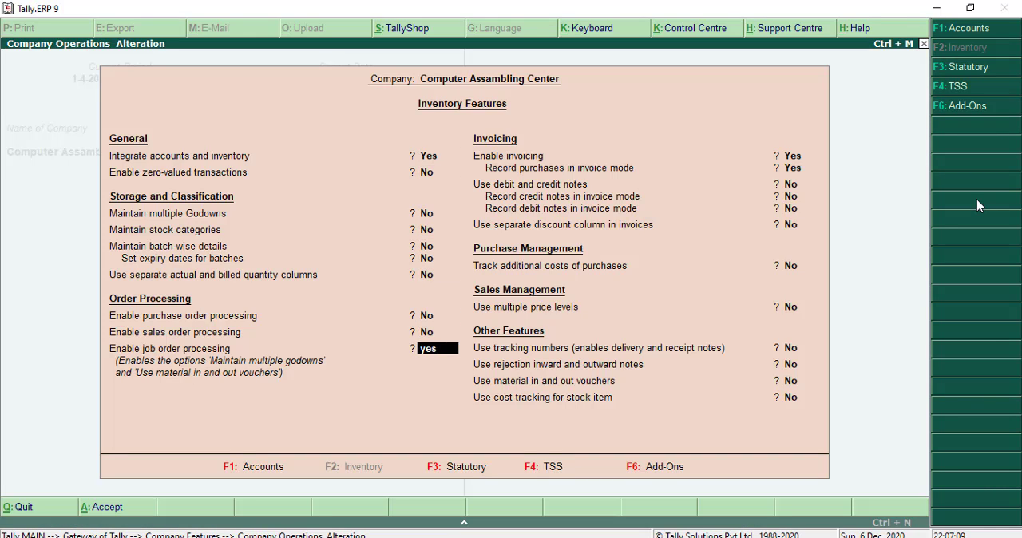
{"action": "key", "text": "Return"}
{"action": "key", "text": "Return"}
{"action": "key", "text": "Return"}
{"action": "key", "text": "Return"}
{"action": "key", "text": "Return"}
{"action": "key", "text": "Return"}
{"action": "key", "text": "Return"}
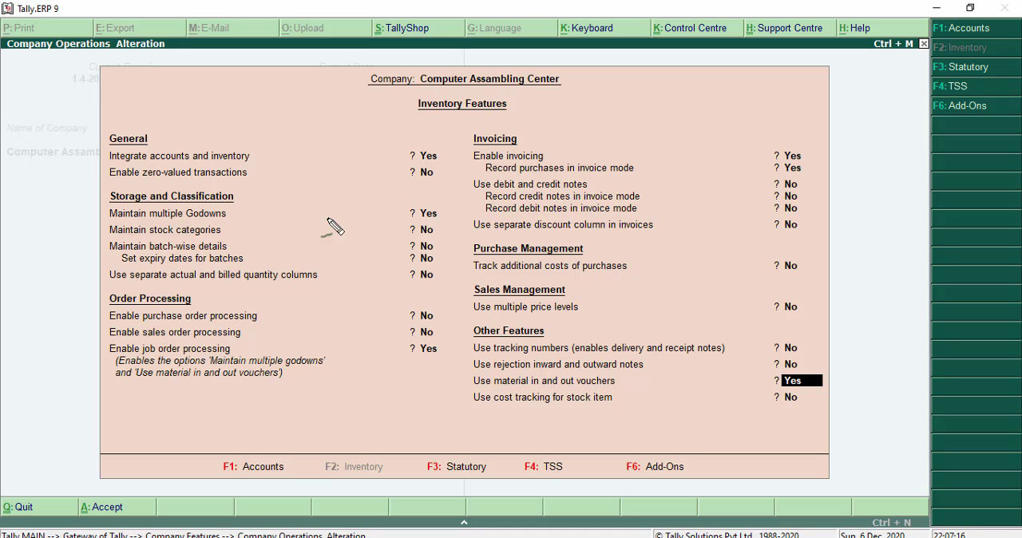
{"action": "left_click_drag", "start_coordinate": [305, 214], "coordinate": [436, 216]}
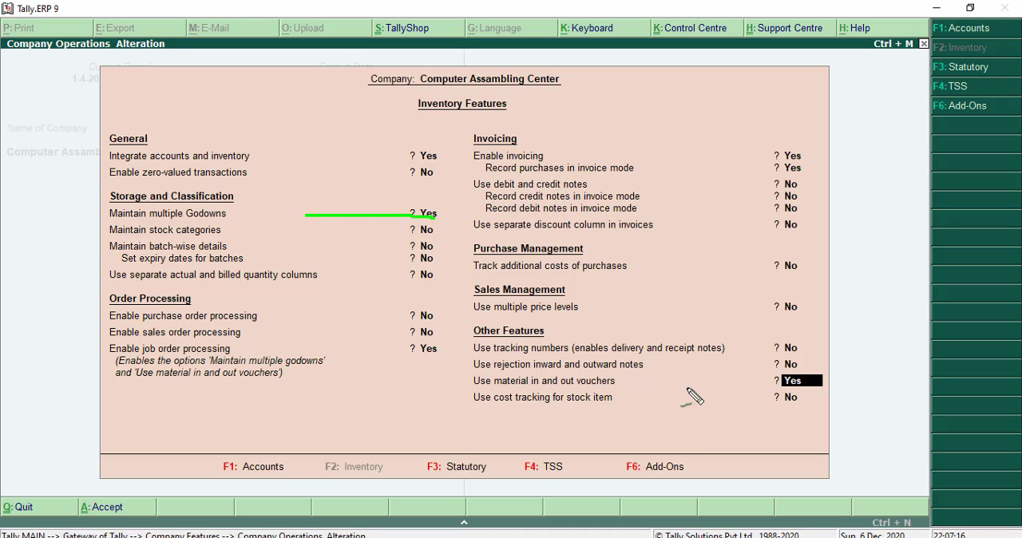
{"action": "left_click_drag", "start_coordinate": [474, 391], "coordinate": [637, 390]}
{"action": "left_click_drag", "start_coordinate": [476, 410], "coordinate": [831, 410]}
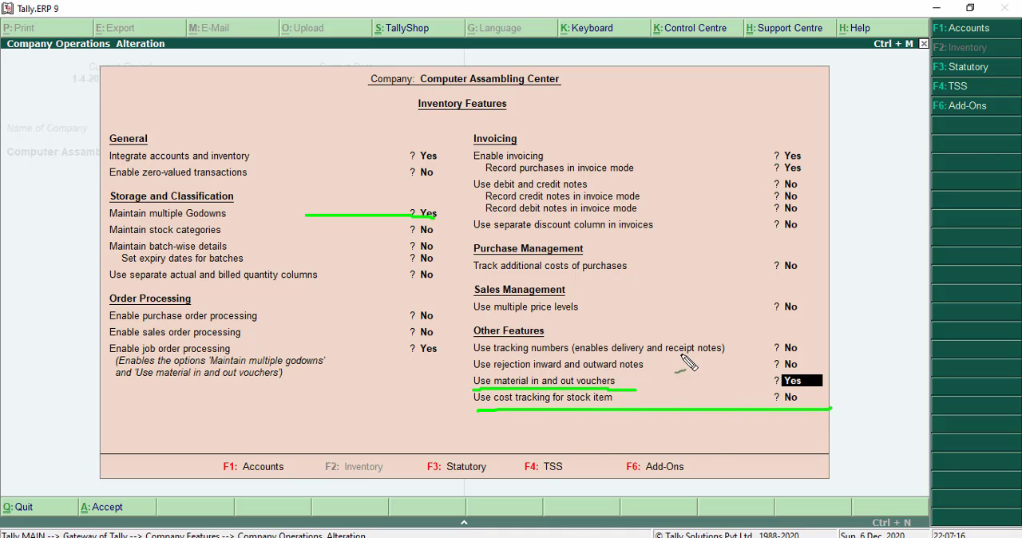
{"action": "key", "text": "Escape"}
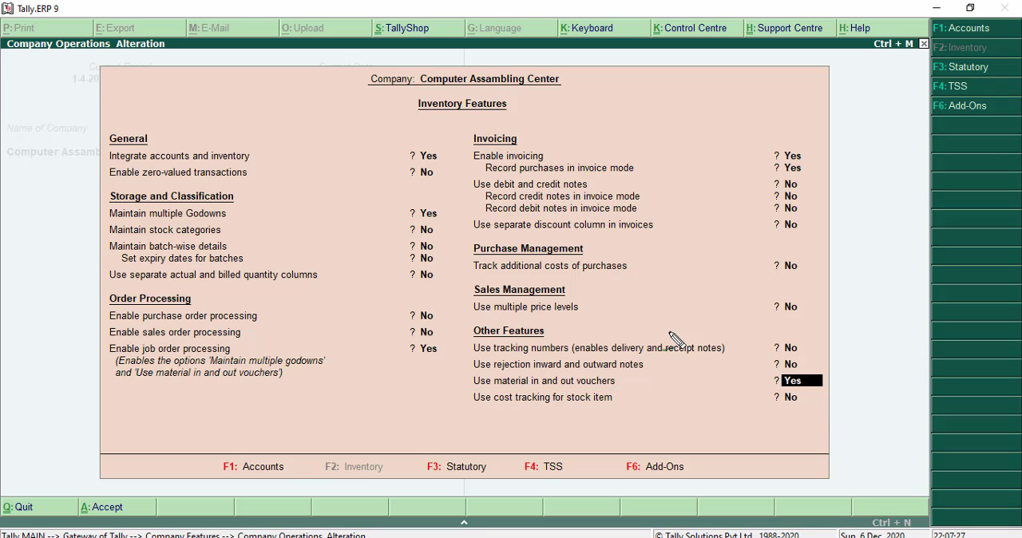
- Keep material in and out vouchers enabled, turn on cost tracking for stock items and save the inventory features
{"action": "key", "text": "n"}
{"action": "key", "text": "y"}
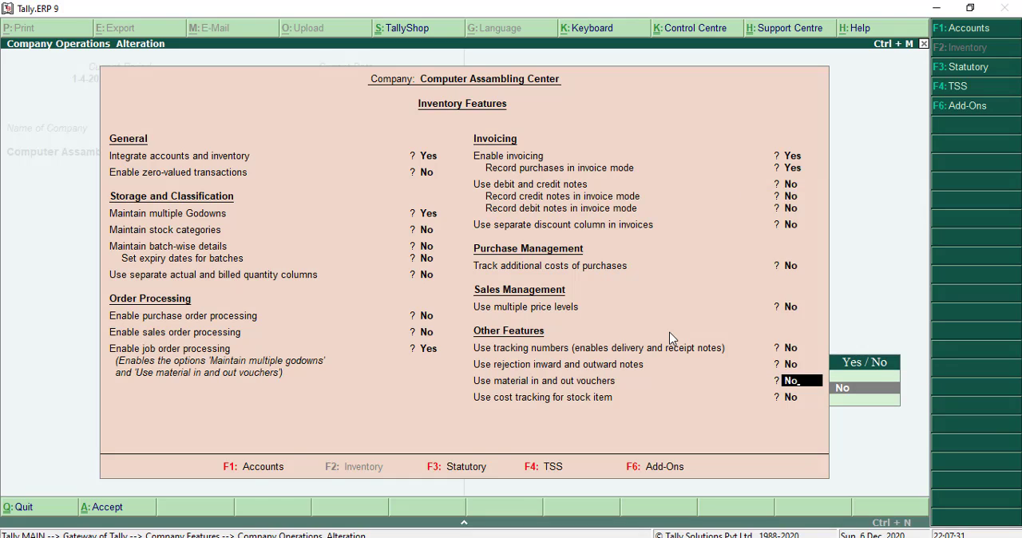
{"action": "key", "text": "Down"}
{"action": "key", "text": "Return"}
{"action": "key", "text": "y"}
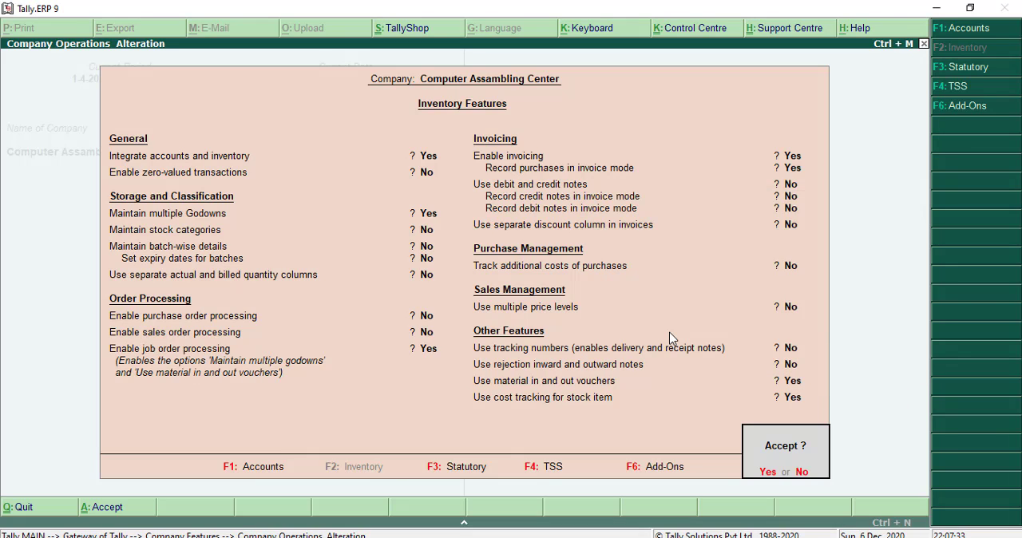
{"action": "key", "text": "y"}
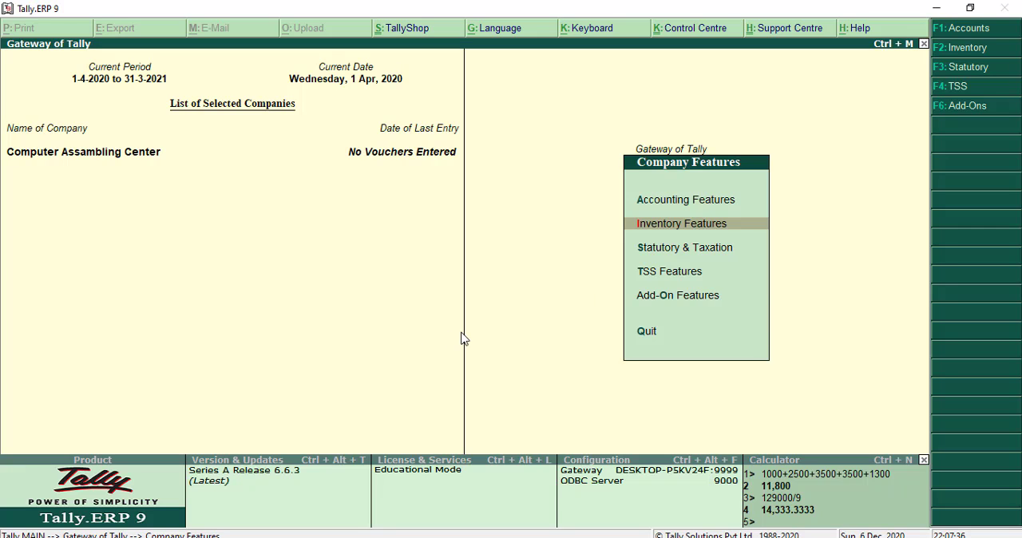
{"action": "key", "text": "Escape"}
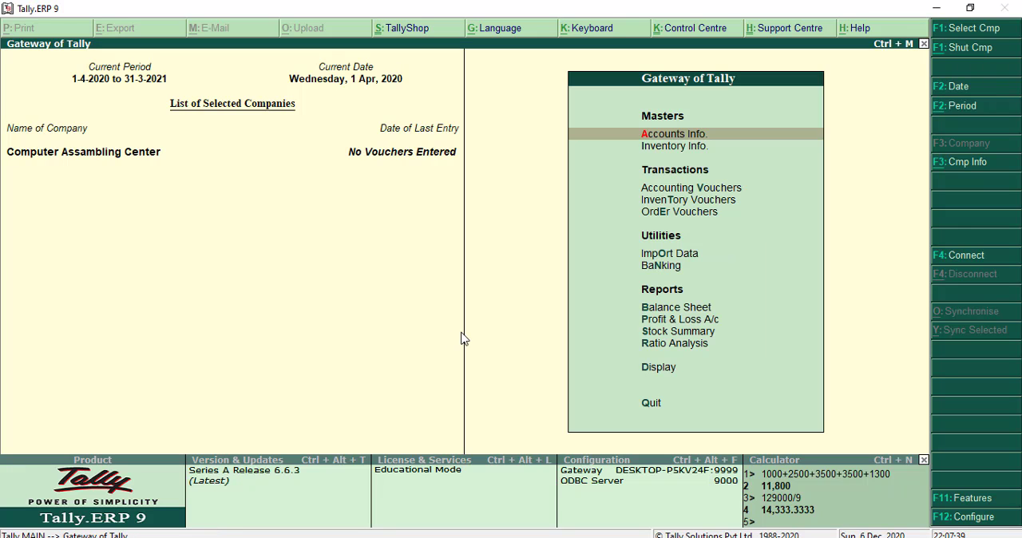
- Open the Material In voucher type for alteration
{"action": "key", "text": "Return"}
{"action": "key", "text": "Down"}
{"action": "key", "text": "Down"}
{"action": "key", "text": "Return"}
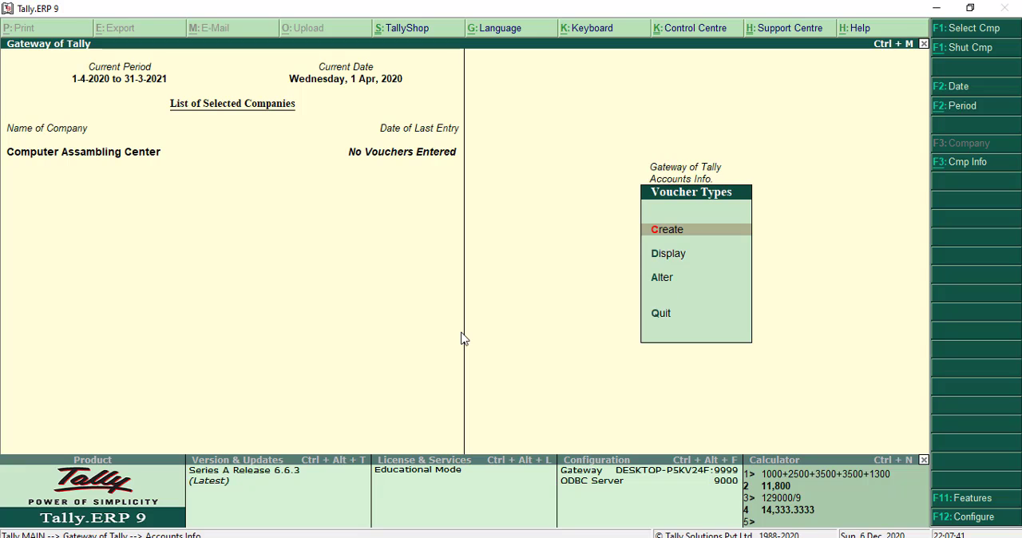
{"action": "key", "text": "Down"}
{"action": "key", "text": "Down"}
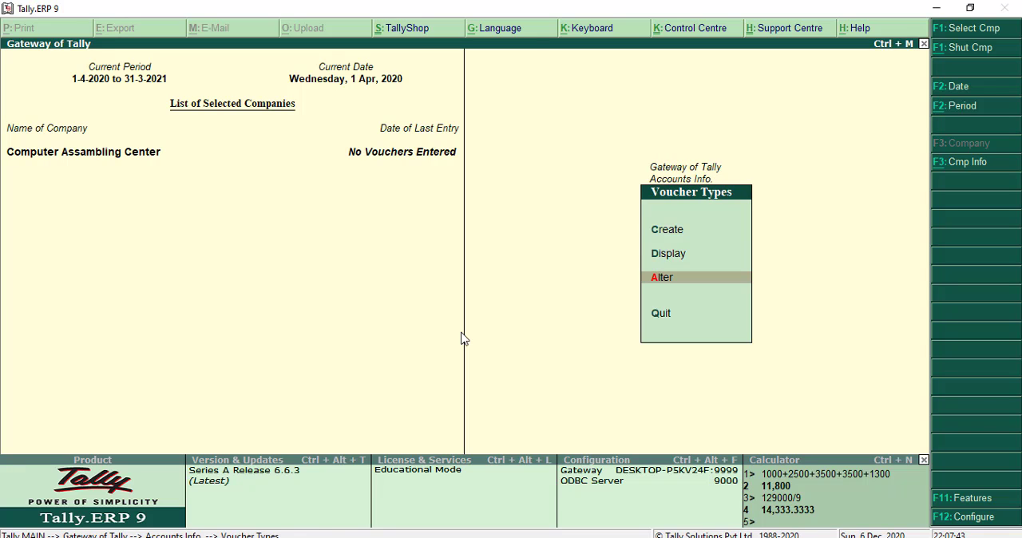
{"action": "key", "text": "Return"}
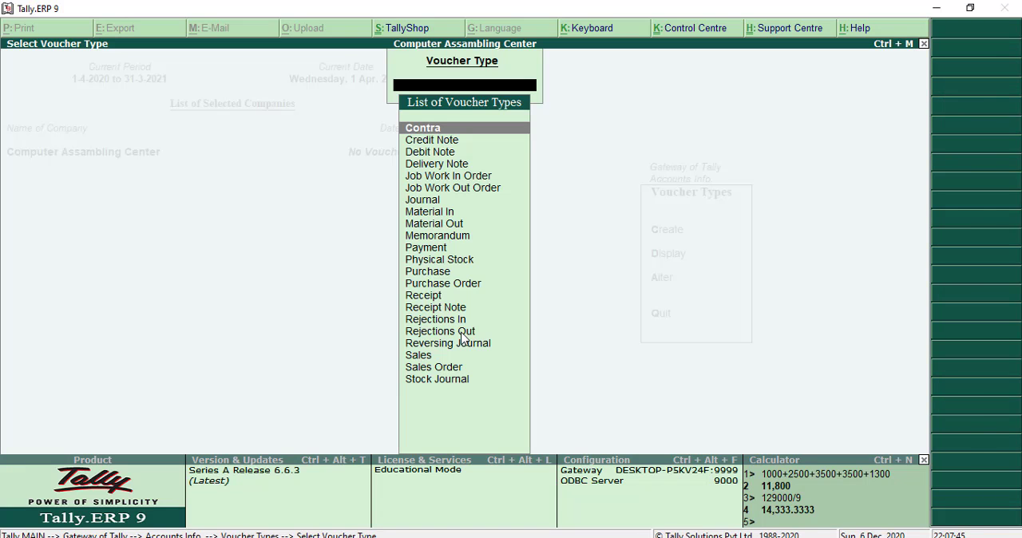
{"action": "type", "text": "Materi"}
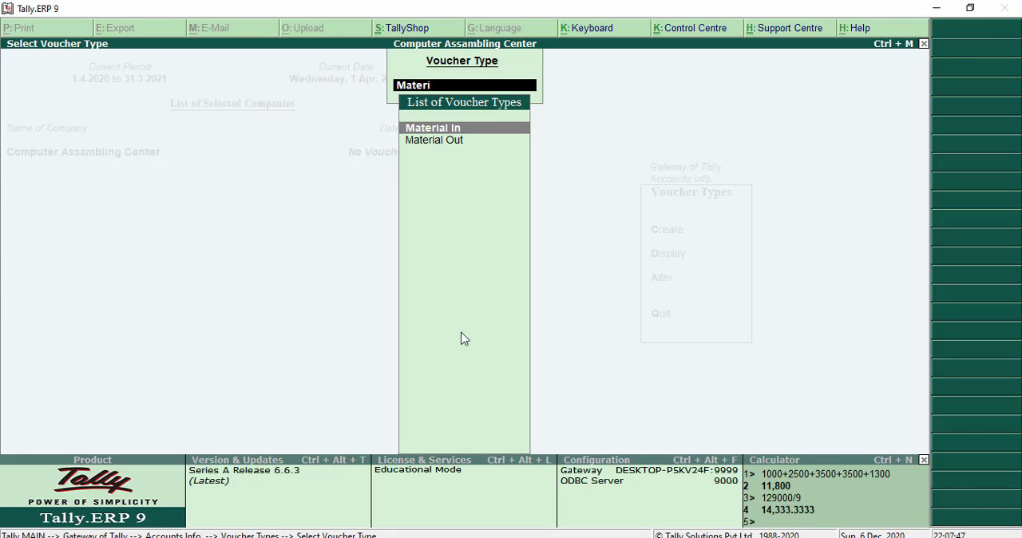
{"action": "key", "text": "Return"}
{"action": "key", "text": "Return"}
{"action": "key", "text": "Return"}
{"action": "key", "text": "Return"}
{"action": "key", "text": "Return"}
{"action": "key", "text": "Return"}
{"action": "key", "text": "Return"}
{"action": "key", "text": "Return"}
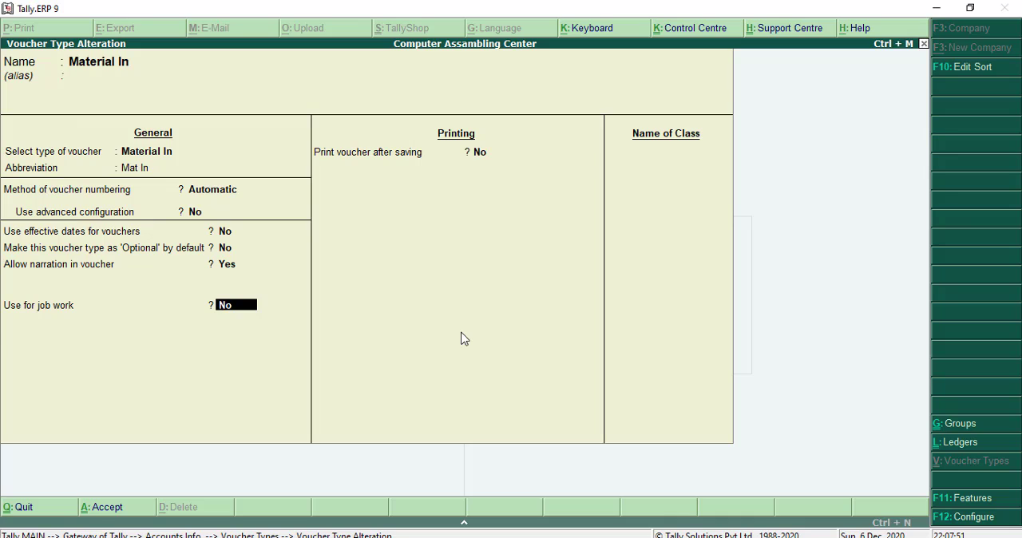
- Set the Material In voucher type to be used for job work and Job Work In, leave consumption disallowed, and save it
{"action": "type", "text": "y"}
{"action": "type", "text": "yes"}
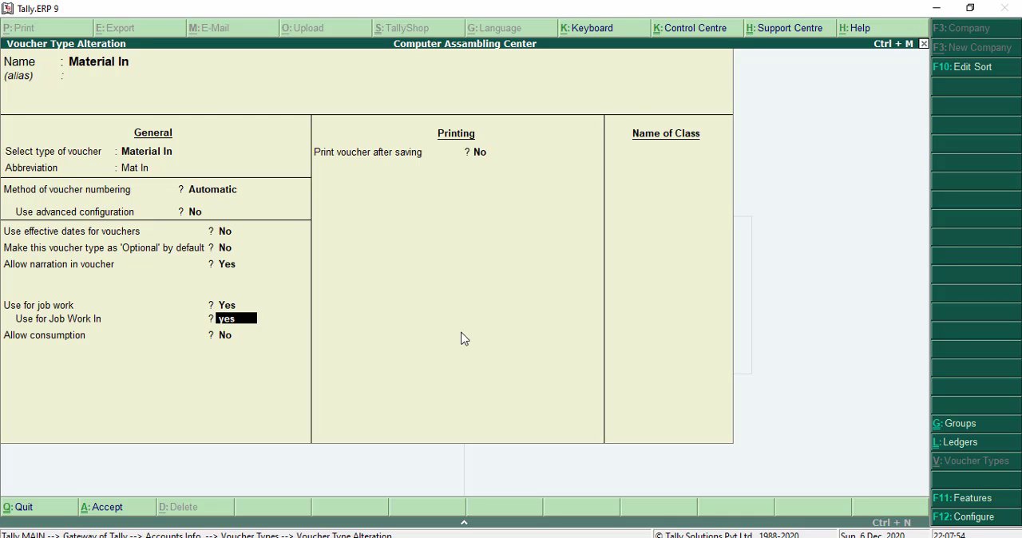
{"action": "key", "text": "Return"}
{"action": "key", "text": "Return"}
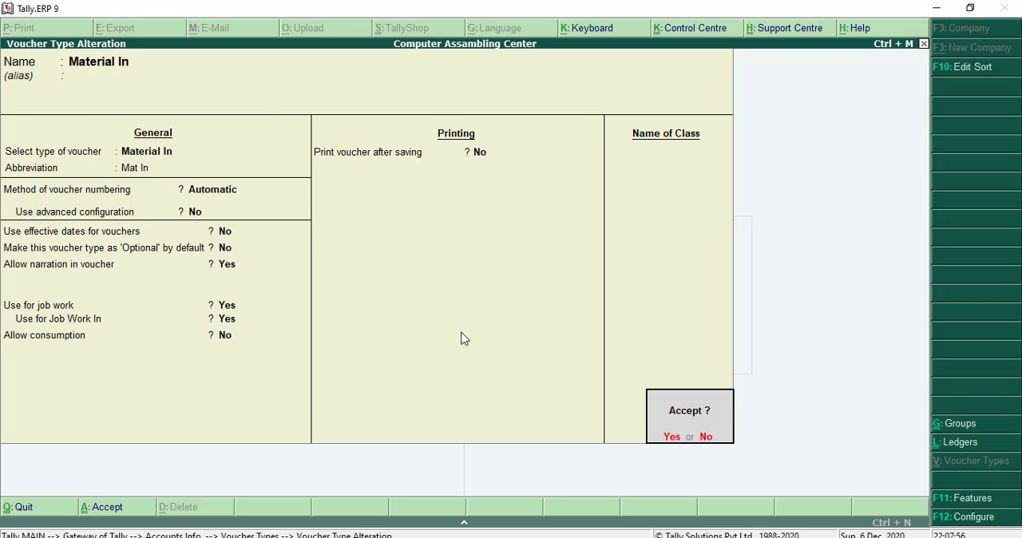
{"action": "key", "text": "Return"}
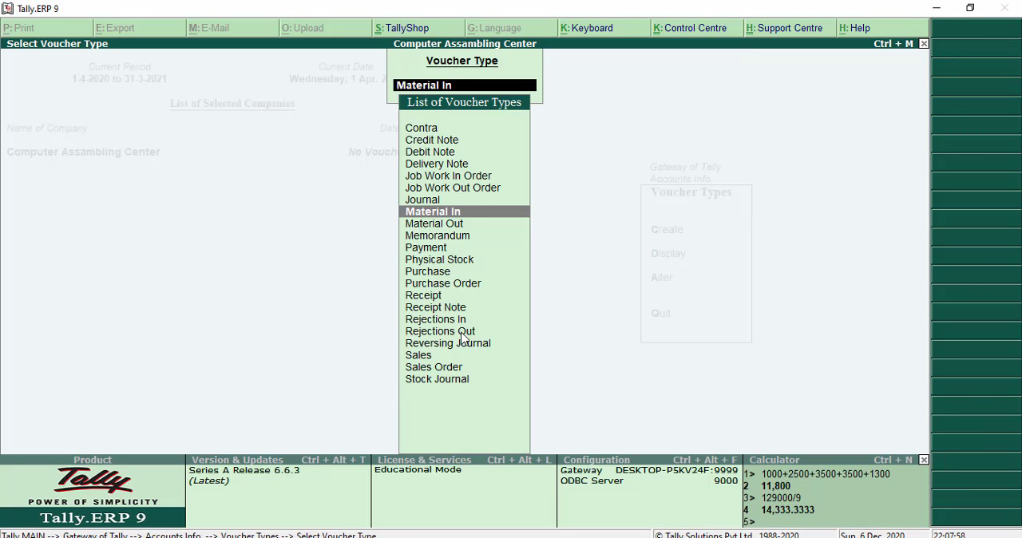
- Open the Material Out voucher type for alteration and set it to be used for job work
{"action": "key", "text": "Down"}
{"action": "key", "text": "Return"}
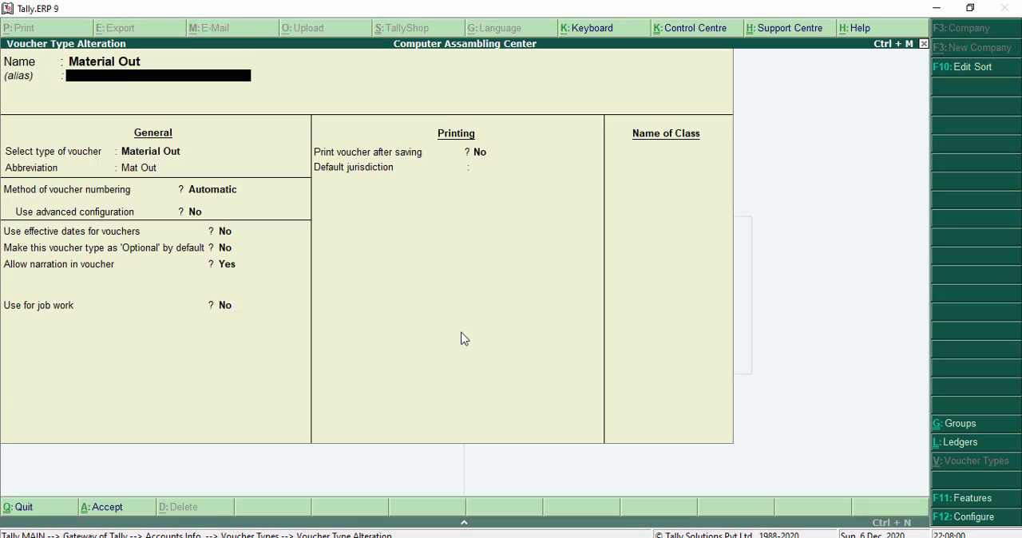
{"action": "key", "text": "Return"}
{"action": "key", "text": "Return"}
{"action": "key", "text": "Return"}
{"action": "key", "text": "Return"}
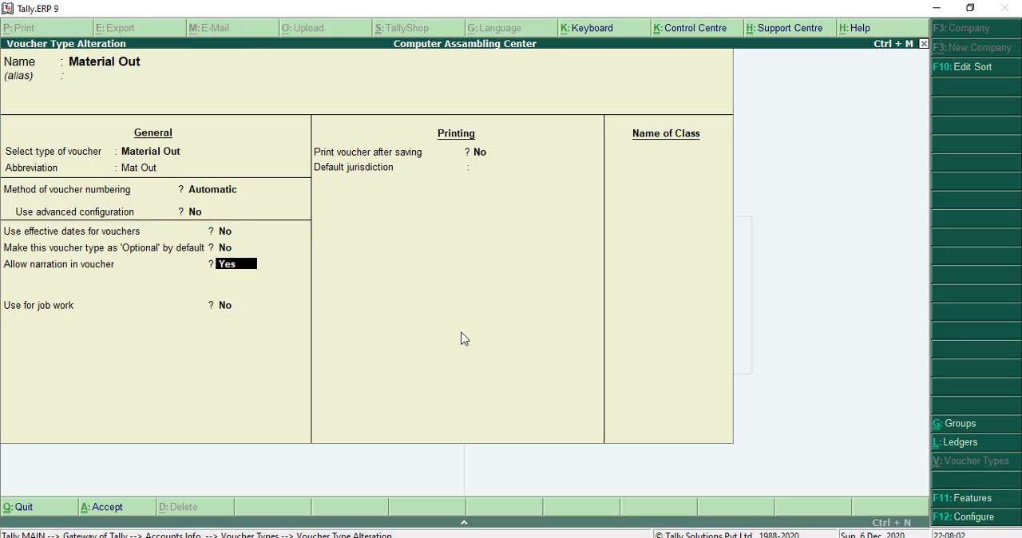
{"action": "key", "text": "Return"}
{"action": "type", "text": "yes"}
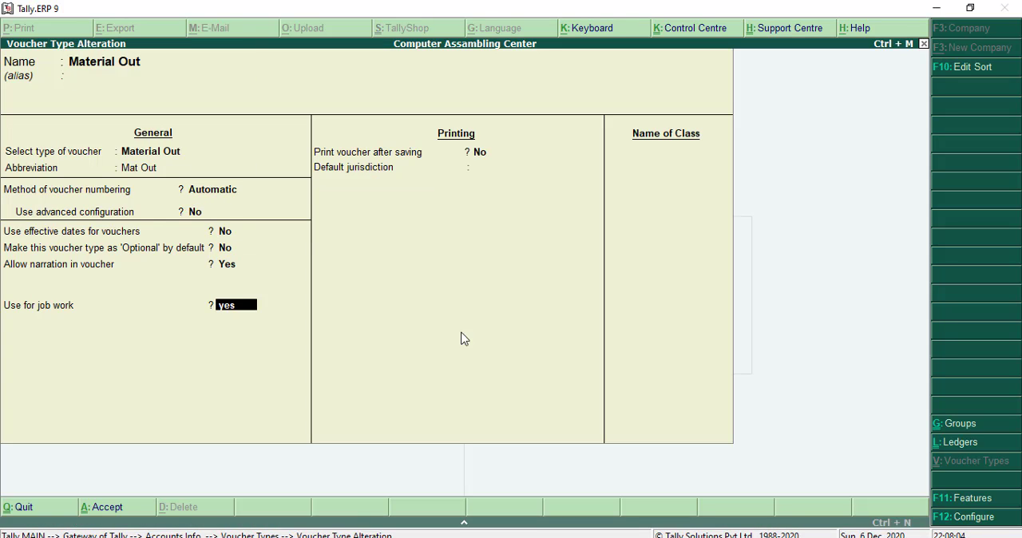
{"action": "key", "text": "Return"}
- Enable Job Work In use for Material Out, leave the default jurisdiction blank, and save the voucher type
{"action": "type", "text": "yes"}
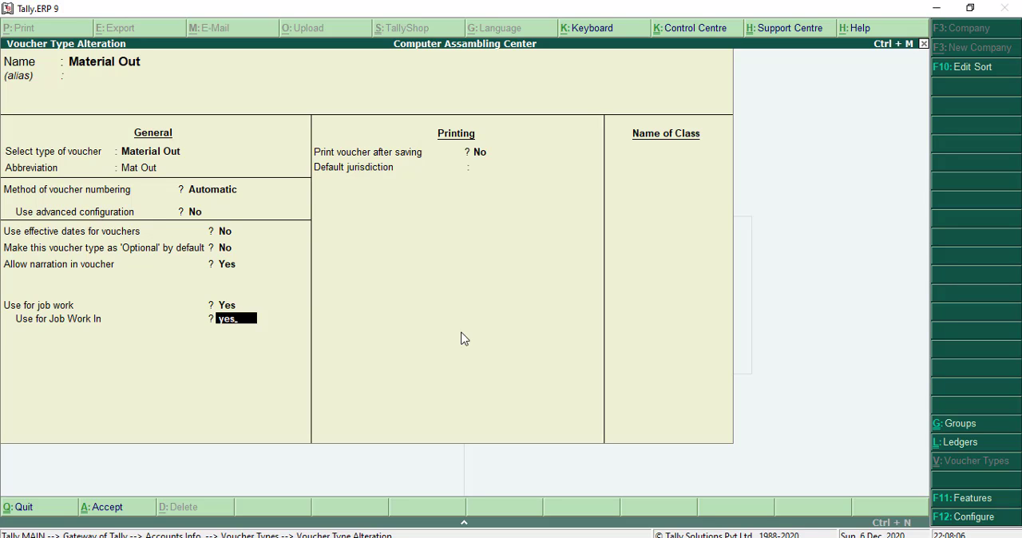
{"action": "key", "text": "Return"}
{"action": "key", "text": "Return"}
{"action": "key", "text": "Return"}
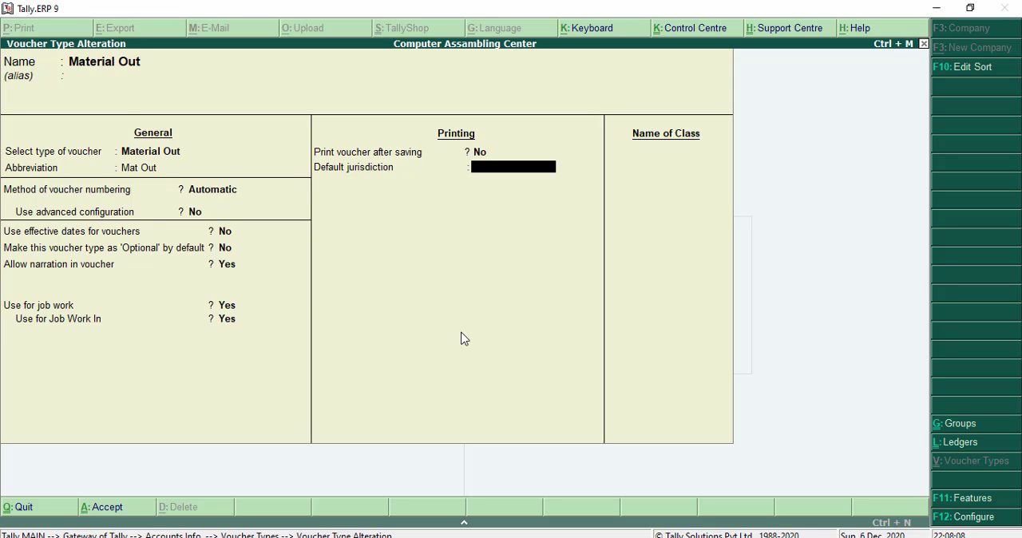
{"action": "key", "text": "Return"}
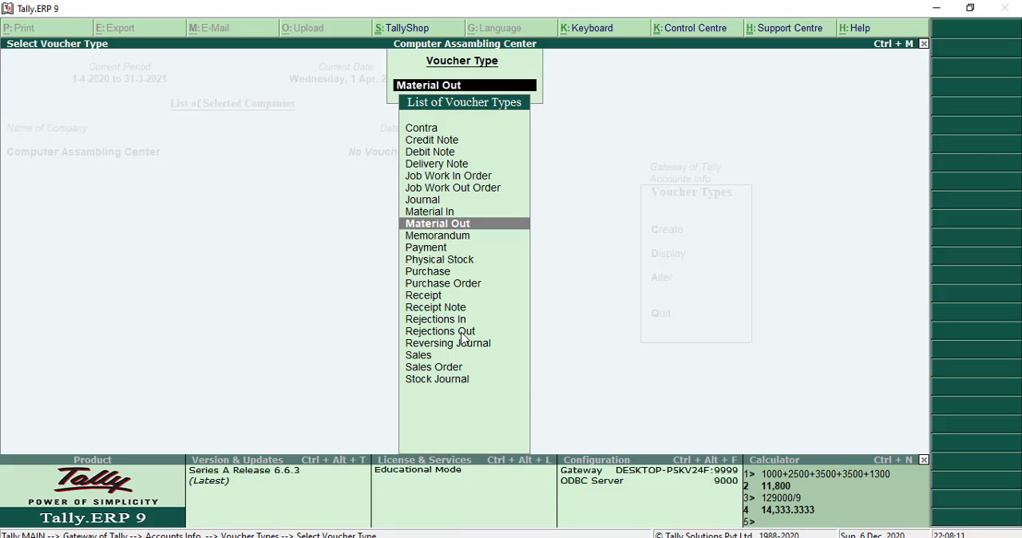
{"action": "key", "text": "Escape"}
{"action": "key", "text": "Escape"}
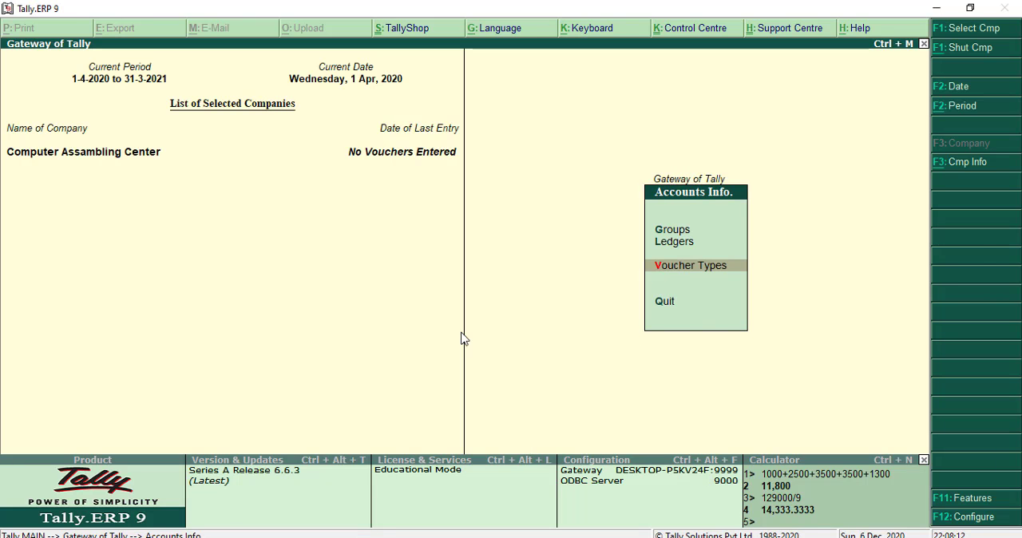
{"action": "key", "text": "Escape"}
- Start creating a single godown named Job Work Location in, leaving its alias and address blank
{"action": "key", "text": "Down"}
{"action": "key", "text": "Return"}
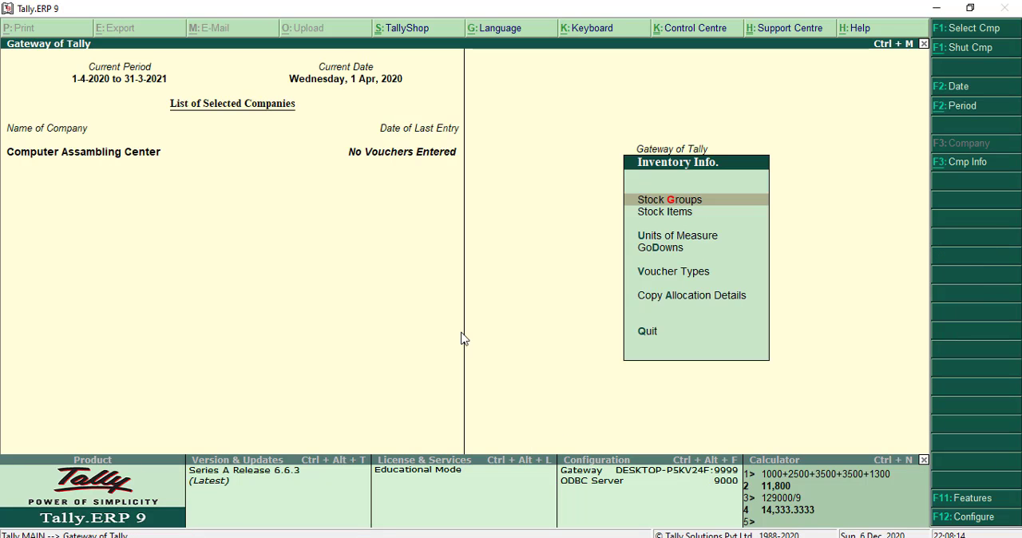
{"action": "key", "text": "Down"}
{"action": "key", "text": "Down"}
{"action": "key", "text": "Down"}
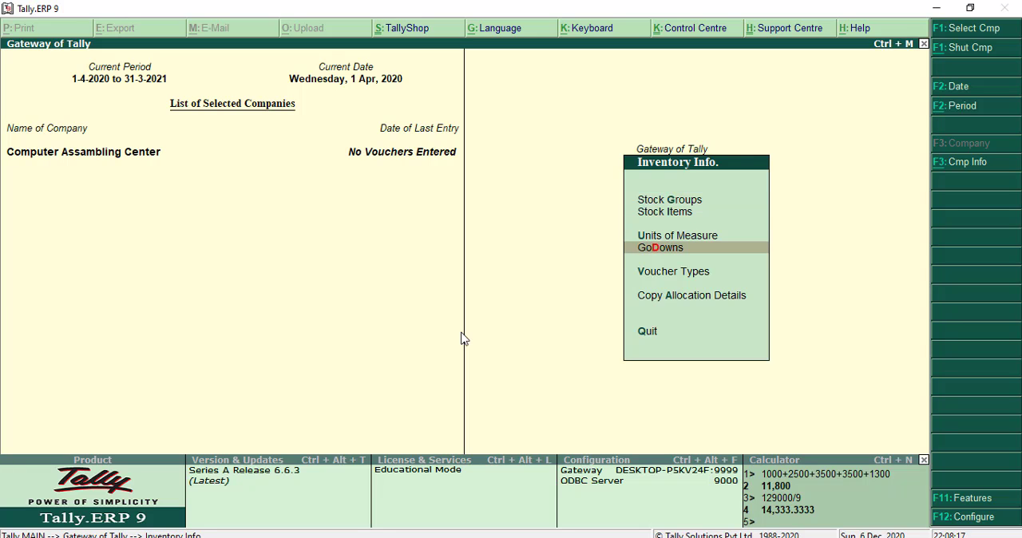
{"action": "key", "text": "Return"}
{"action": "key", "text": "Return"}
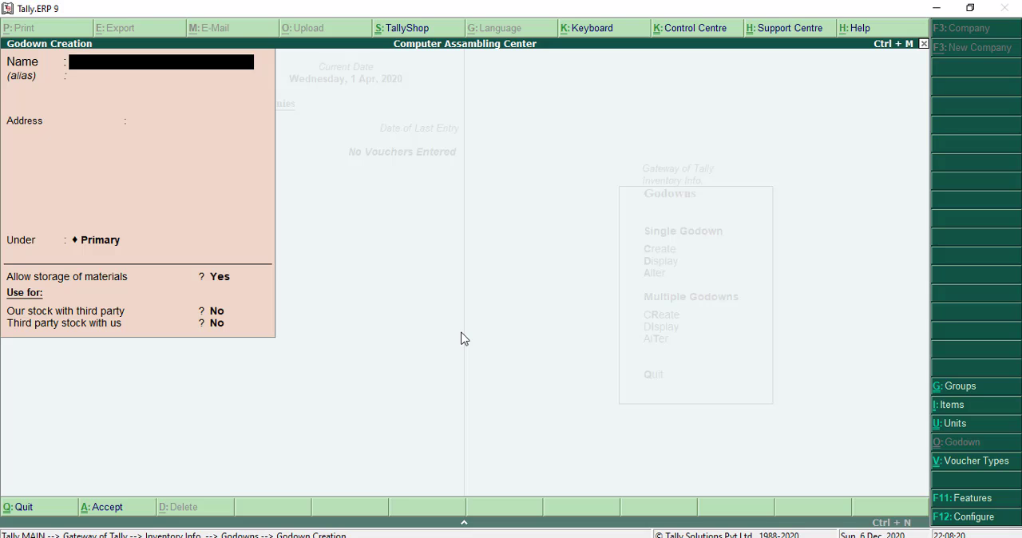
{"action": "type", "text": "Job Work Lo"}
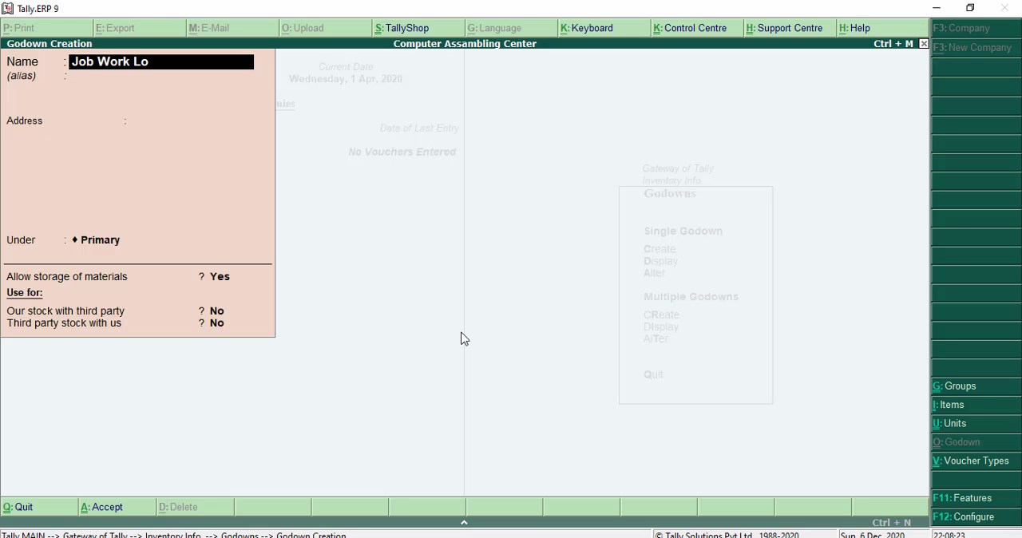
{"action": "type", "text": "cation in"}
{"action": "key", "text": "Return"}
{"action": "key", "text": "Return"}
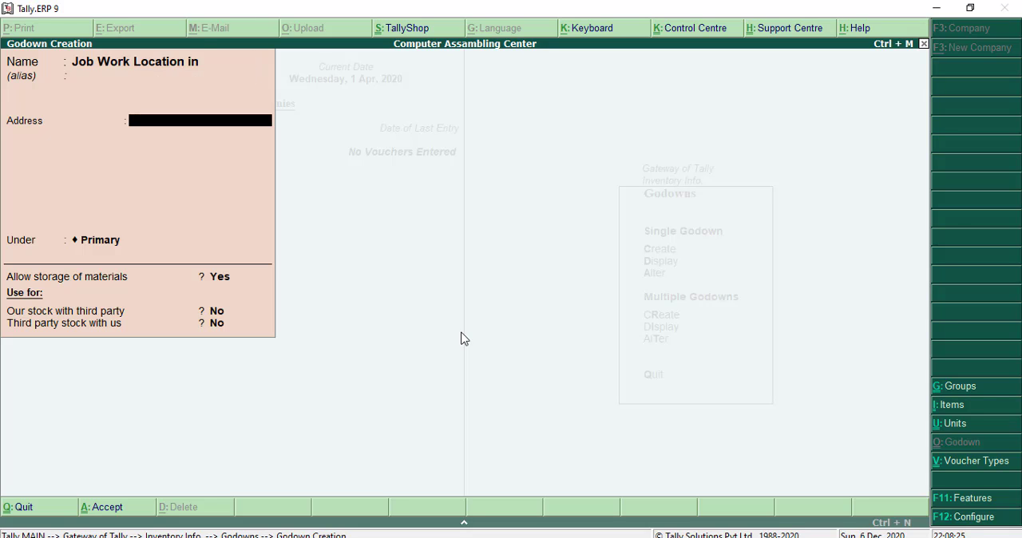
- Keep the godown under Primary with material storage allowed, set third party stock with us to Yes, and save it
{"action": "key", "text": "Return"}
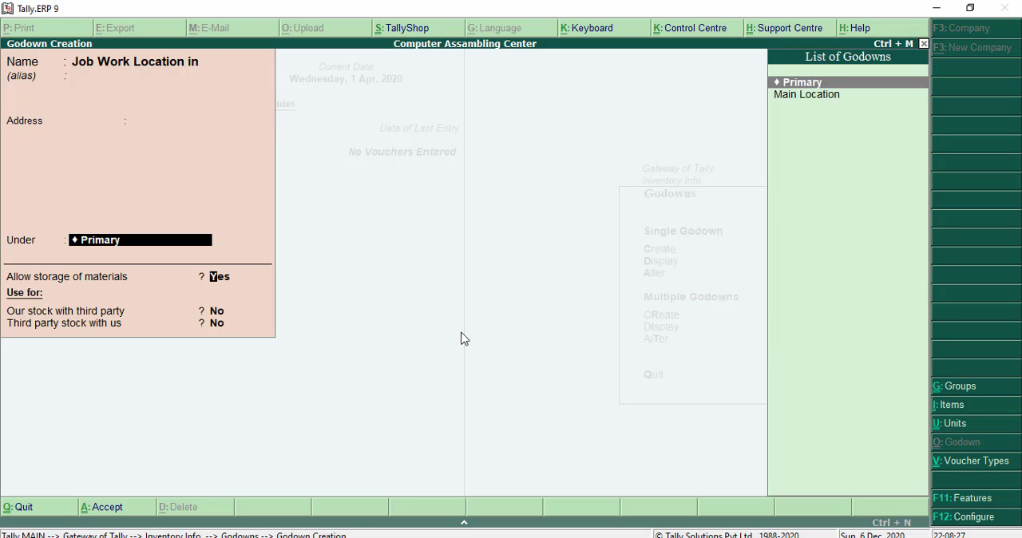
{"action": "key", "text": "Return"}
{"action": "key", "text": "Return"}
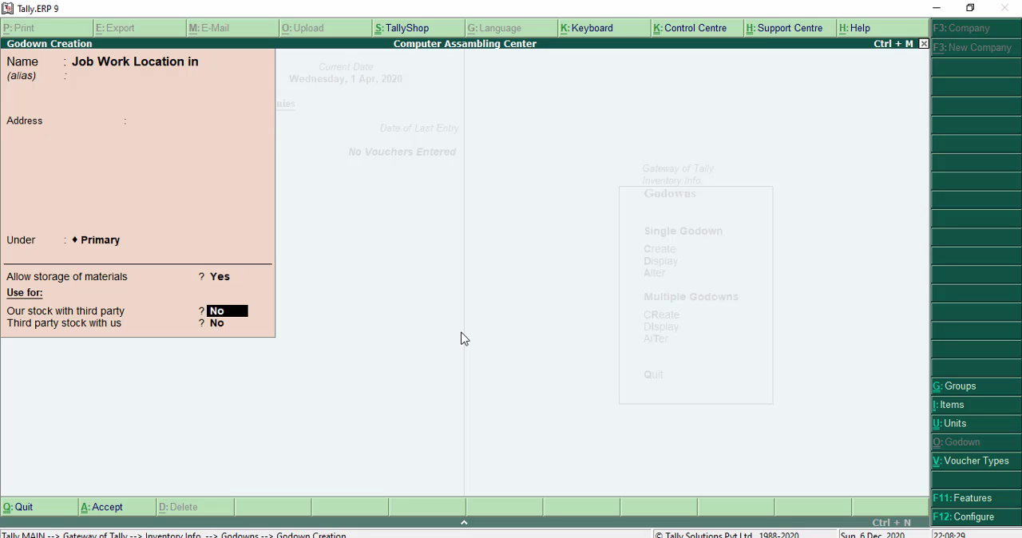
{"action": "key", "text": "Return"}
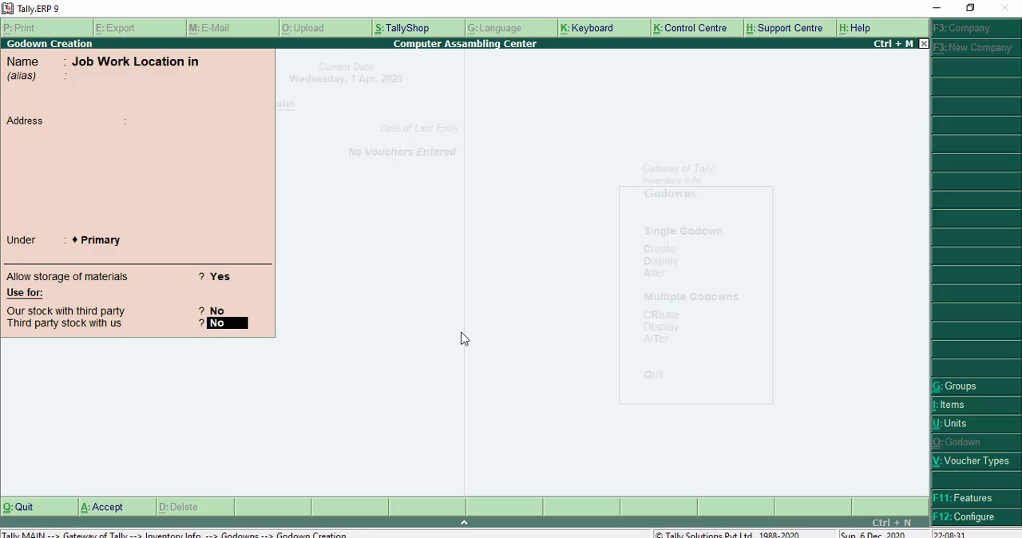
{"action": "type", "text": "yes"}
{"action": "key", "text": "Return"}
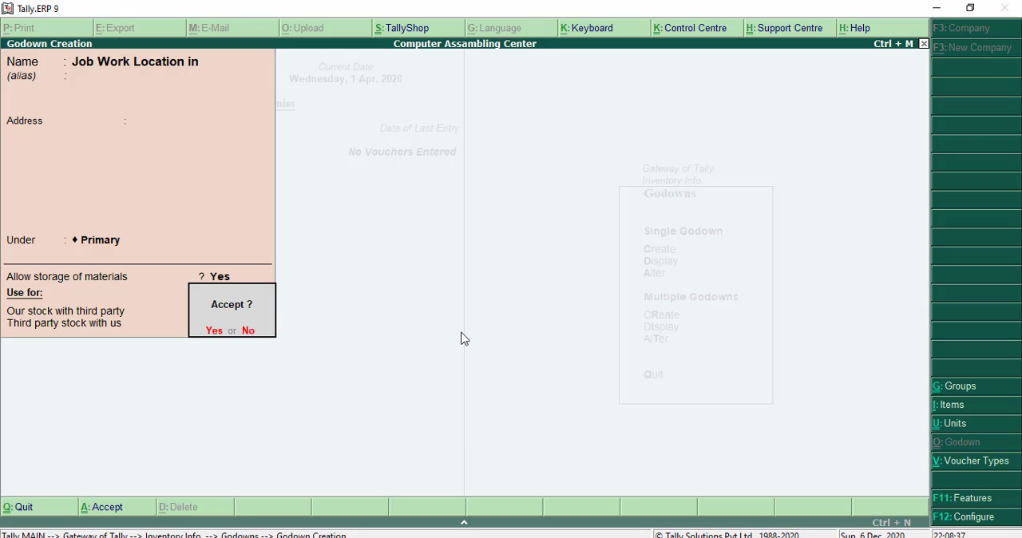
{"action": "key", "text": "Return"}
{"action": "key", "text": "Escape"}
{"action": "key", "text": "Escape"}
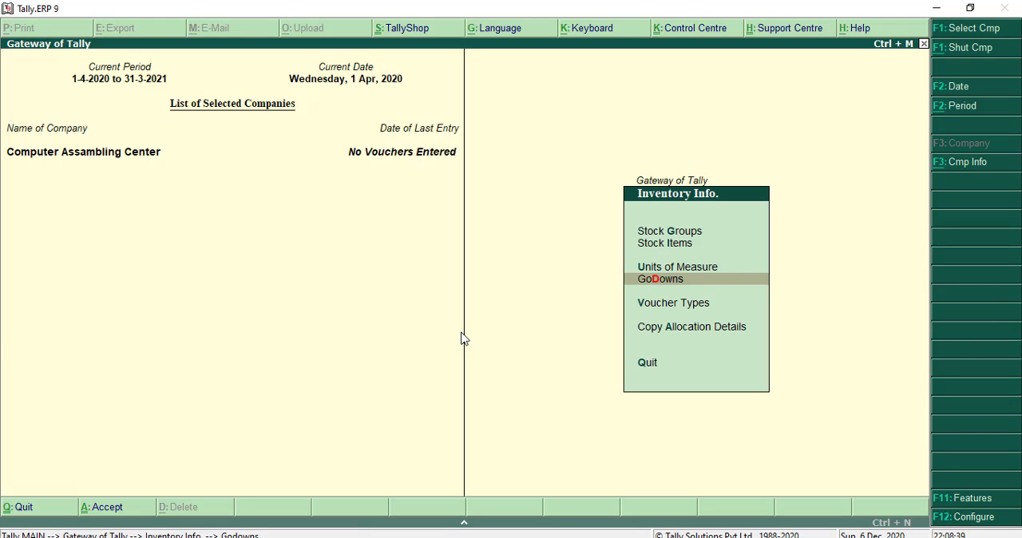
- Create a stock group named Raw Material under Primary, leaving item quantities not added
{"action": "key", "text": "Up"}
{"action": "key", "text": "Up"}
{"action": "key", "text": "Up"}
{"action": "key", "text": "Return"}
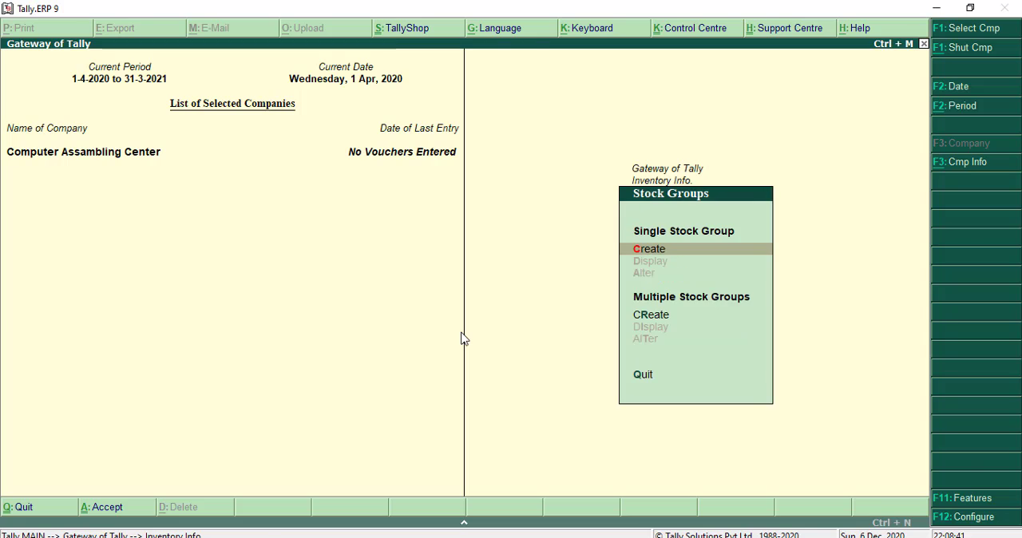
{"action": "key", "text": "Return"}
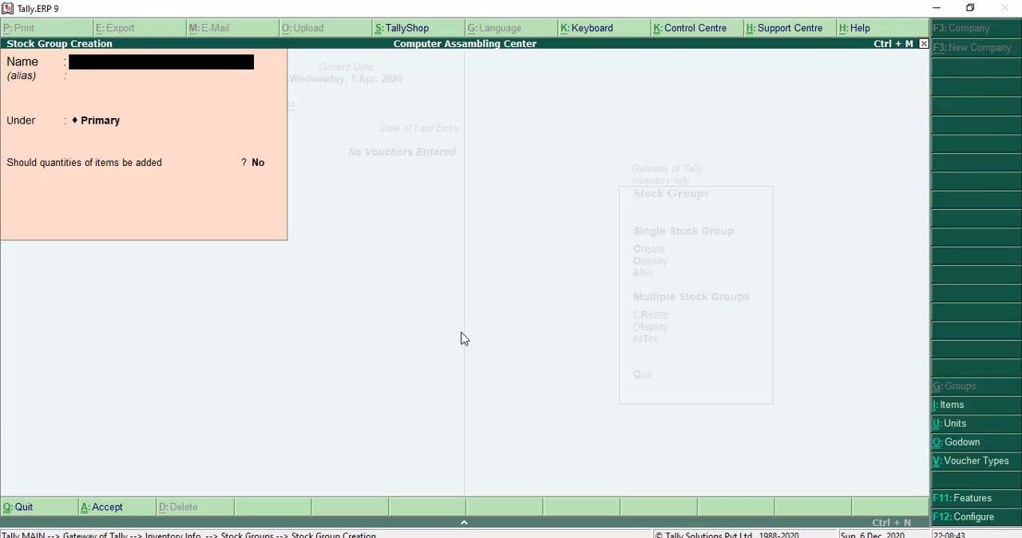
{"action": "type", "text": "Raw Material"}
{"action": "key", "text": "Return"}
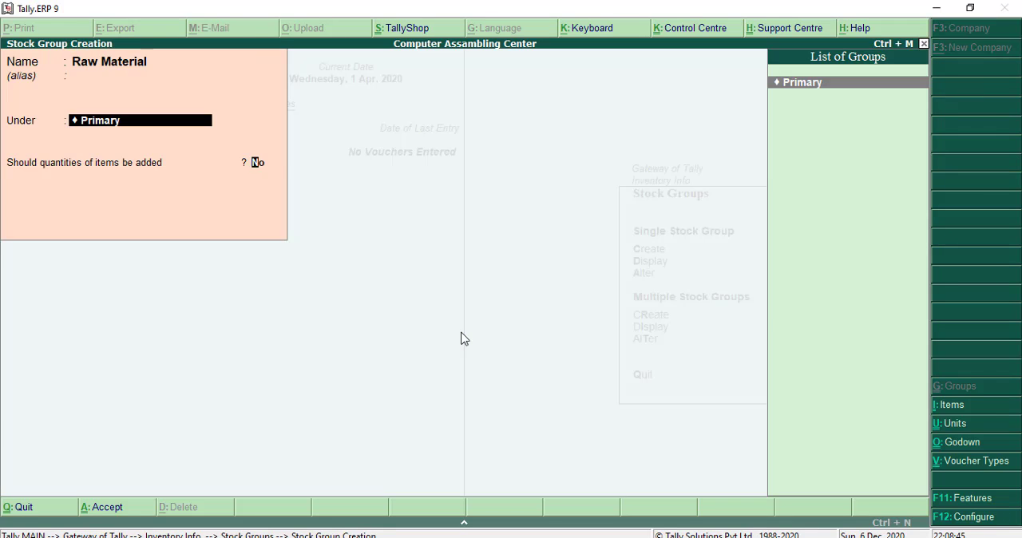
{"action": "key", "text": "Return"}
- Create a stock group named Finished Goods under Primary, leaving item quantities not added
{"action": "key", "text": "Return"}
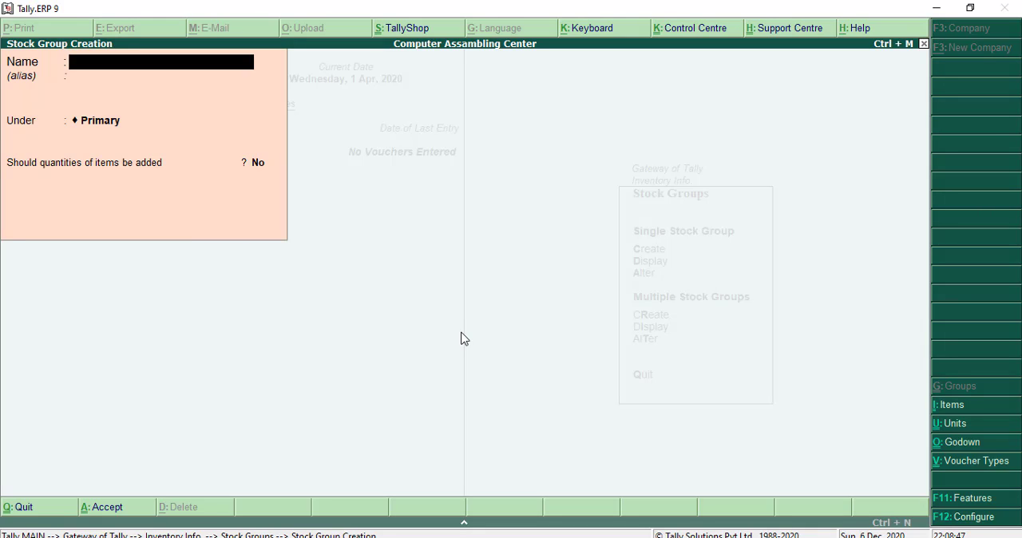
{"action": "type", "text": "Finished Goods"}
{"action": "key", "text": "Return"}
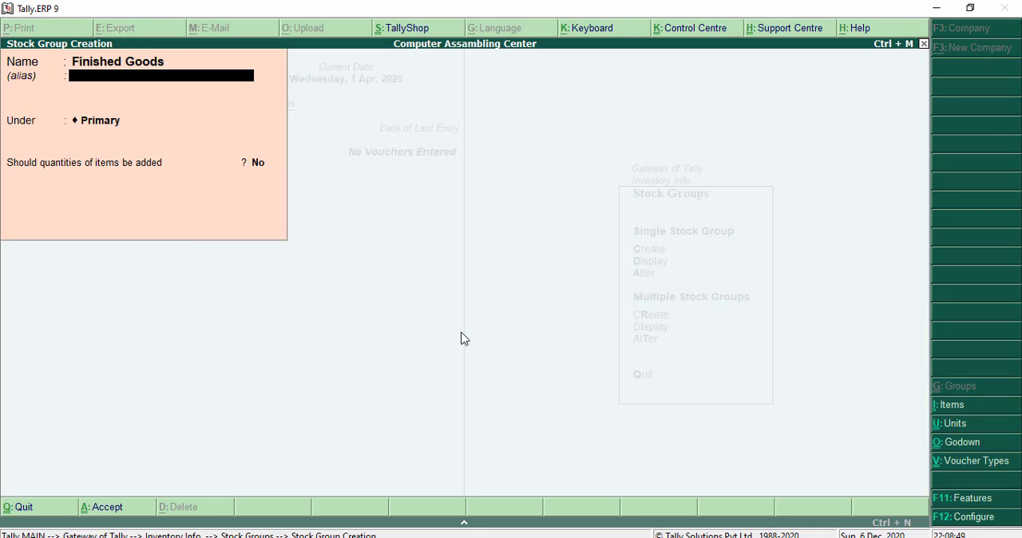
{"action": "key", "text": "Return"}
- Leave stock group creation and start creating a single stock item
{"action": "key", "text": "Return"}
{"action": "key", "text": "Return"}
{"action": "key", "text": "Escape"}
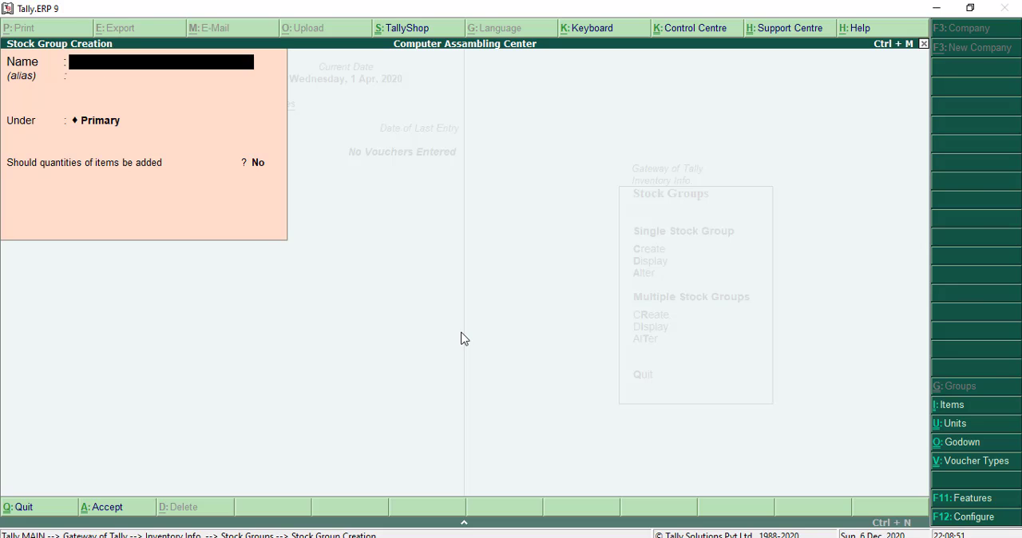
{"action": "key", "text": "Escape"}
{"action": "key", "text": "Return"}
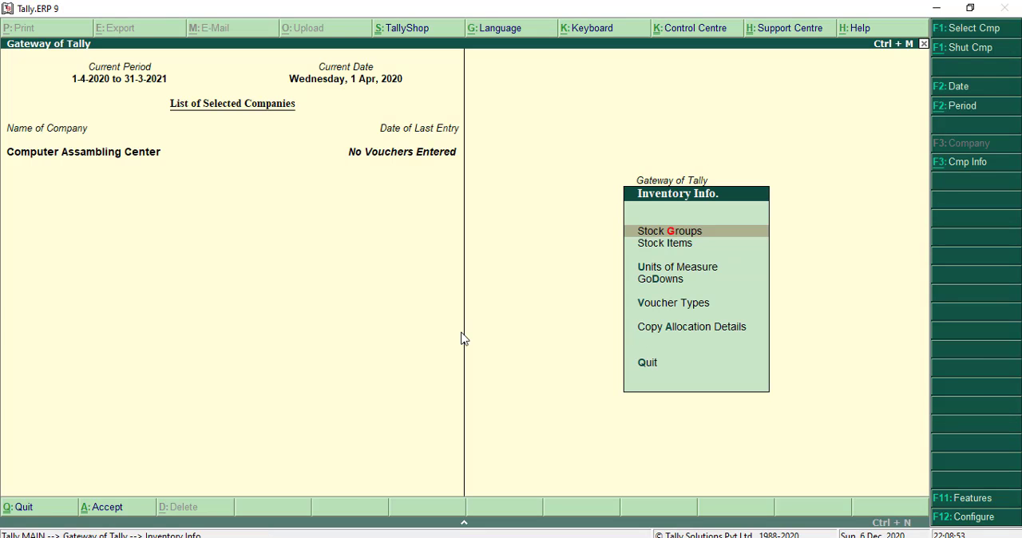
{"action": "key", "text": "Down"}
{"action": "key", "text": "Return"}
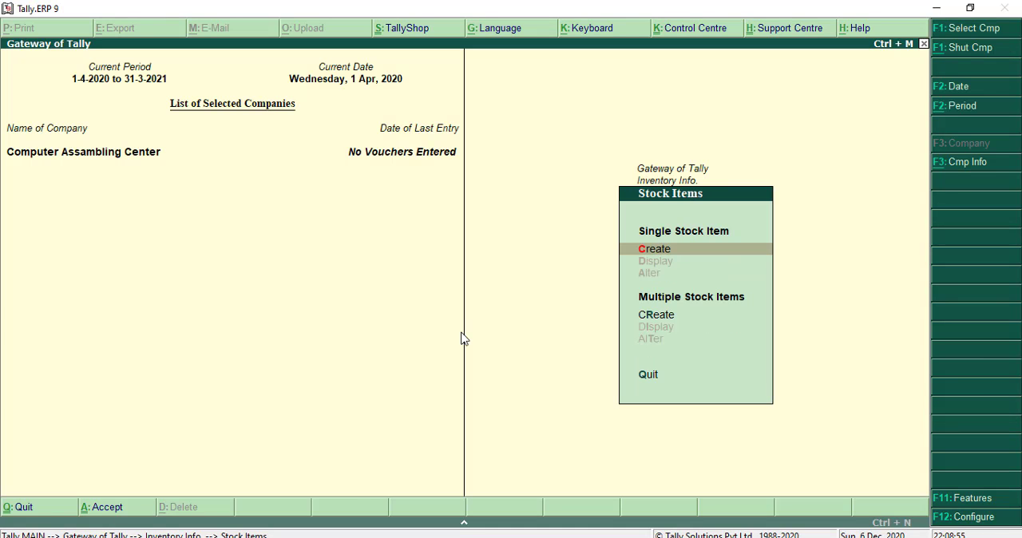
{"action": "key", "text": "Return"}
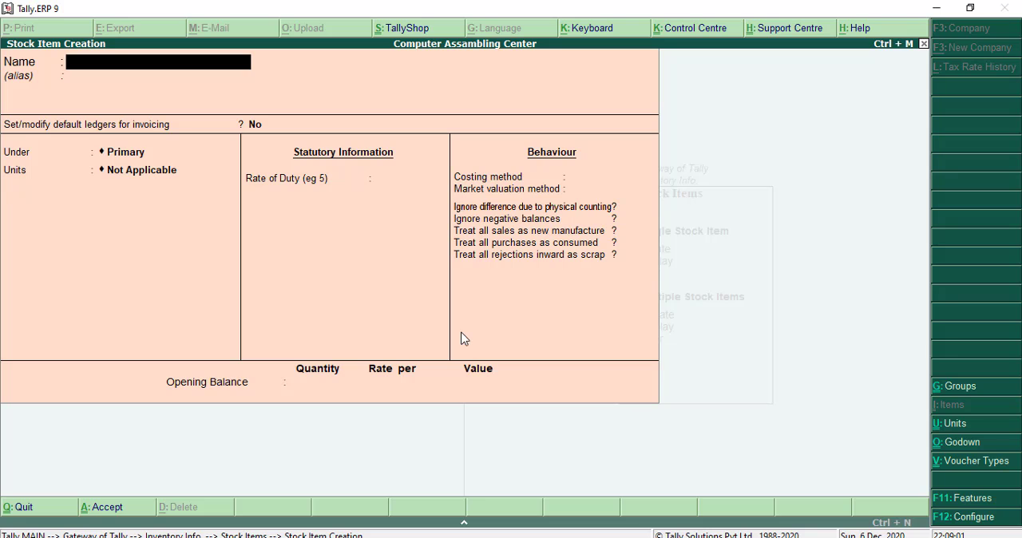
- Review the customer's component list with quantities and rates in the Word document, and return to Tally.ERP 9
{"action": "key", "text": "alt+Tab"}
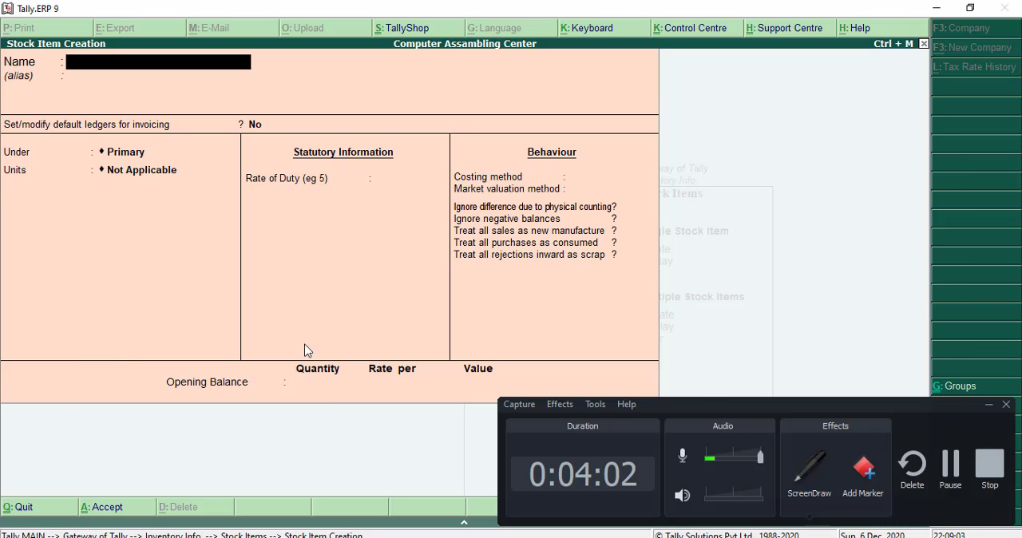
{"action": "left_click", "coordinate": [989, 405]}
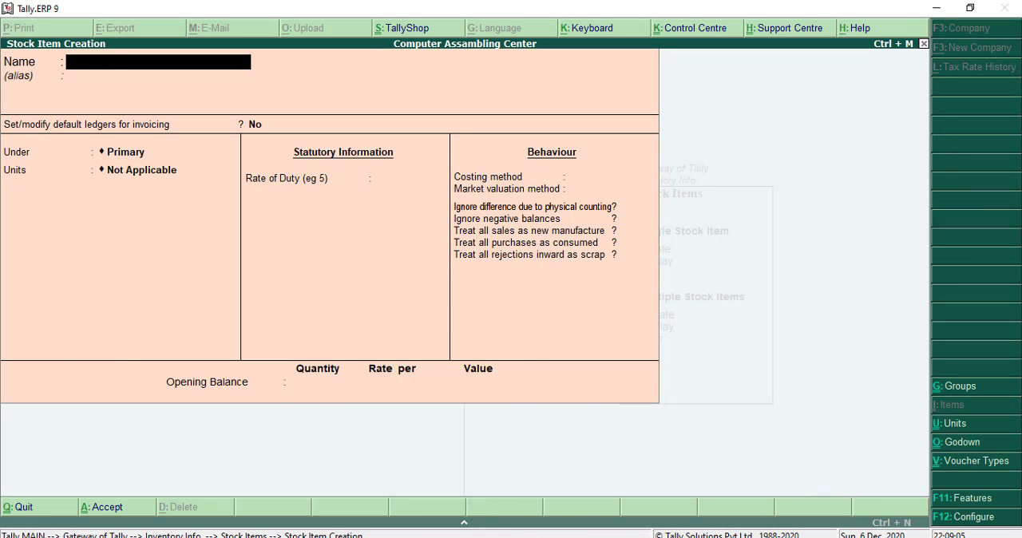
{"action": "key", "text": "alt+Tab"}
{"action": "scroll", "coordinate": [404, 401], "scroll_direction": "down", "scroll_amount": 3}
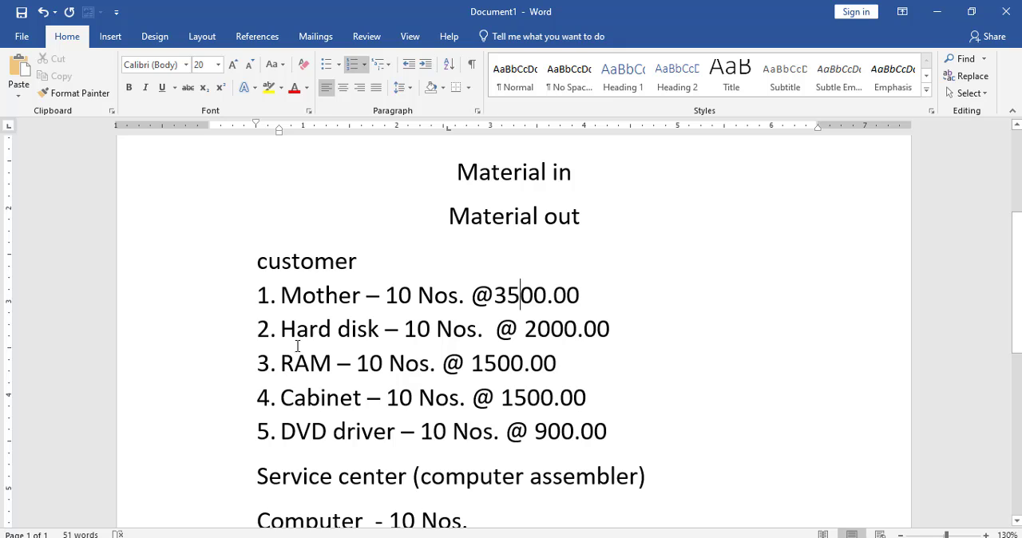
{"action": "left_click_drag", "start_coordinate": [284, 297], "coordinate": [616, 433]}
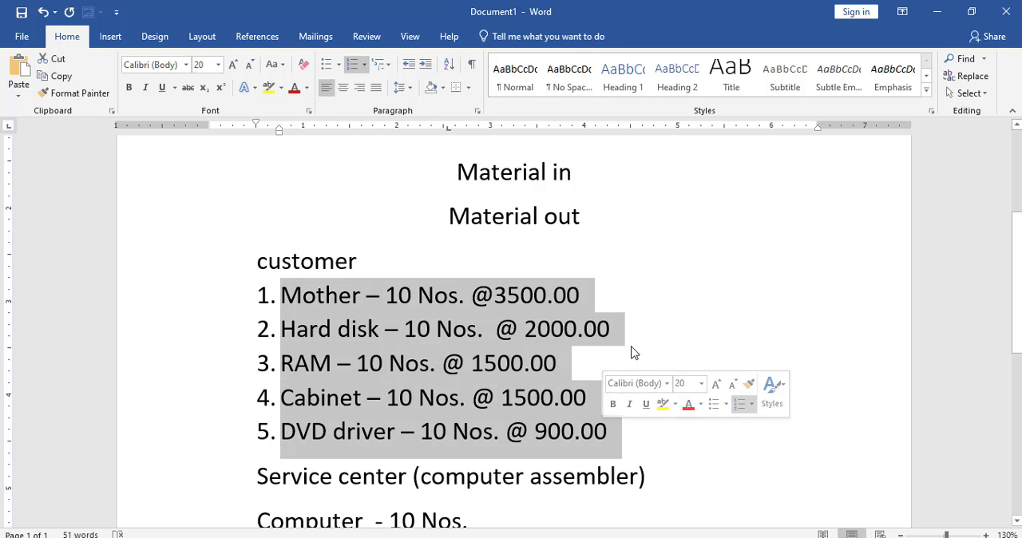
{"action": "left_click", "coordinate": [632, 351]}
{"action": "left_click_drag", "start_coordinate": [285, 296], "coordinate": [616, 424]}
{"action": "left_click", "coordinate": [654, 378]}
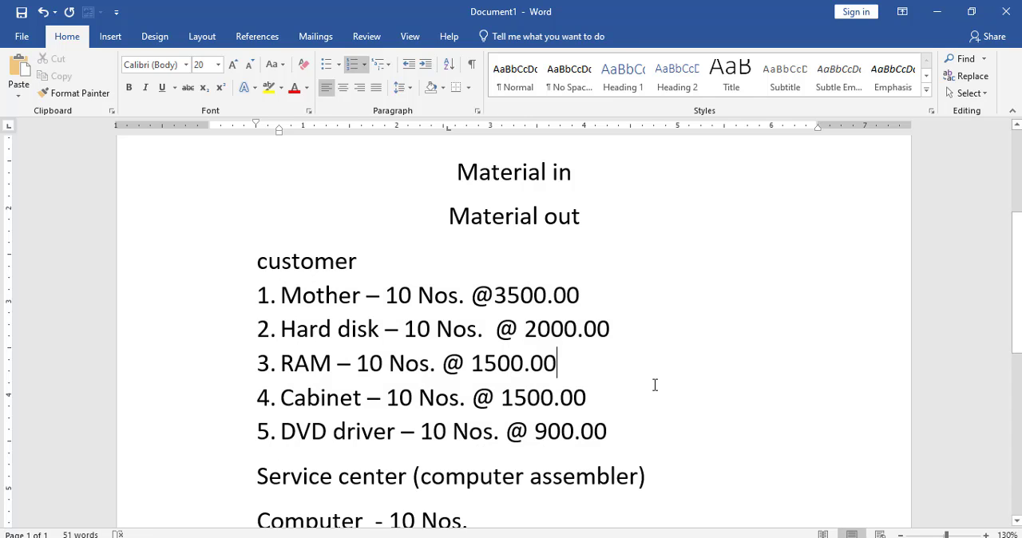
{"action": "key", "text": "alt+Tab"}
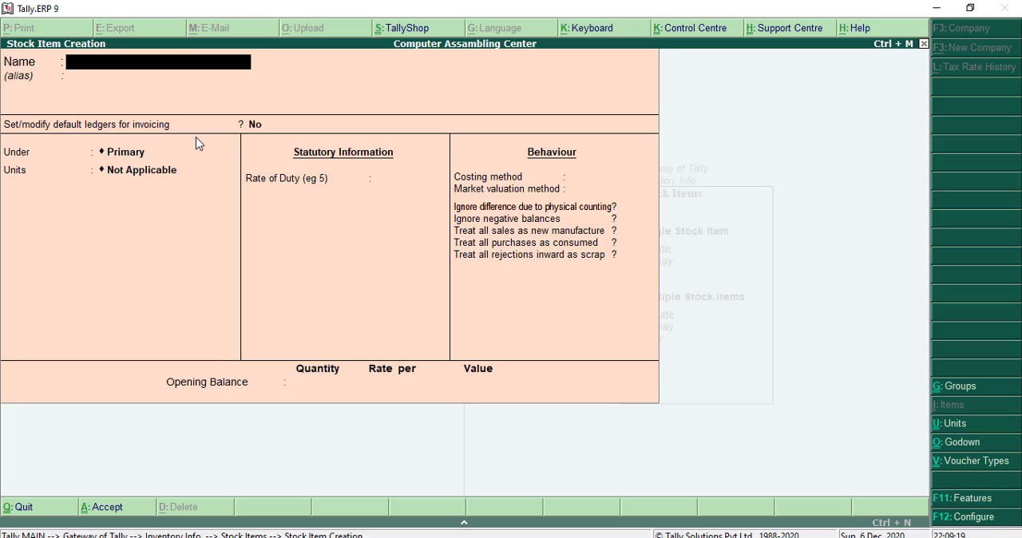
- Name the new stock item Motherboard, correcting any misspelling in the name
{"action": "type", "text": "Motherboar"}
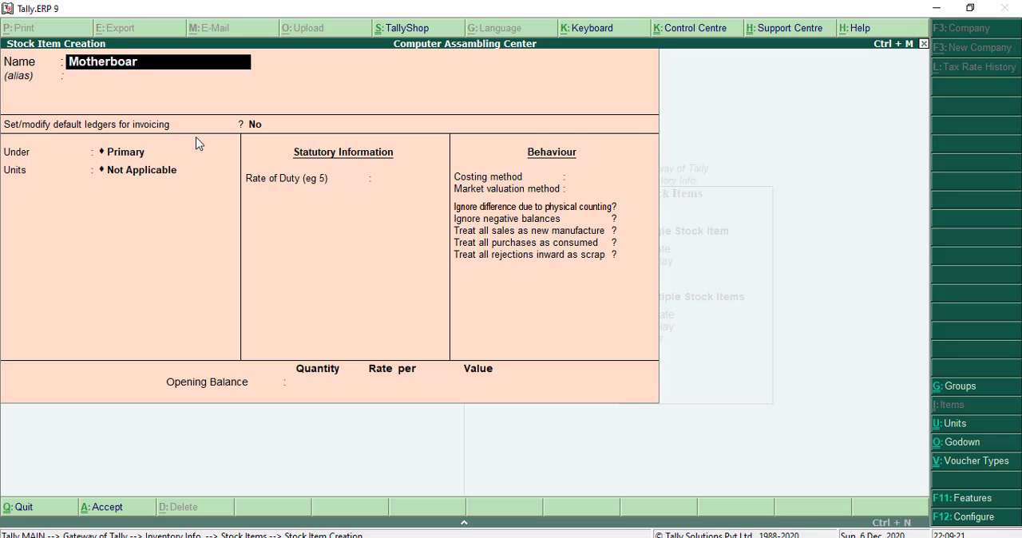
{"action": "key", "text": "BackSpace"}
{"action": "key", "text": "BackSpace"}
{"action": "key", "text": "BackSpace"}
{"action": "type", "text": "ard"}
{"action": "key", "text": "Return"}
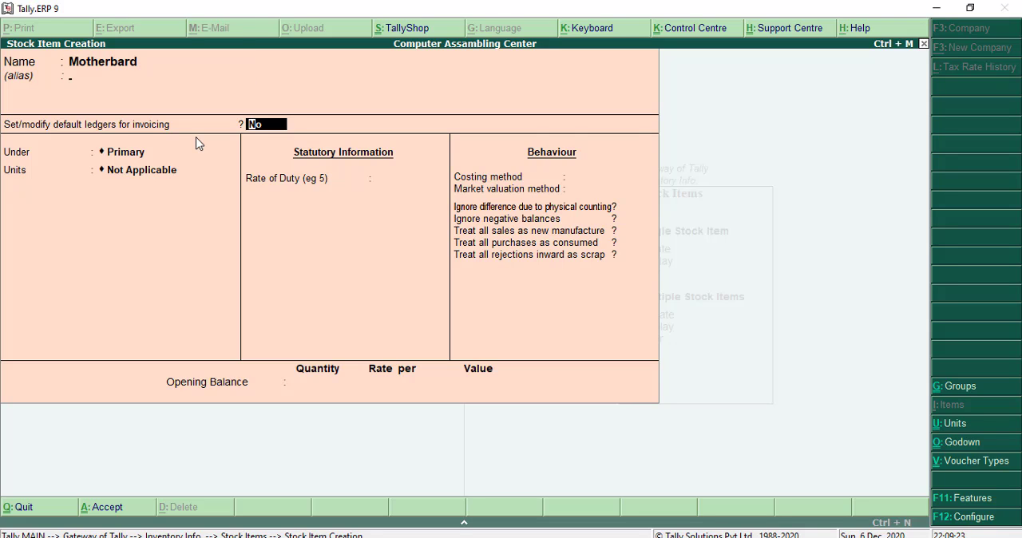
{"action": "key", "text": "BackSpace"}
{"action": "type", "text": "Motherboard"}
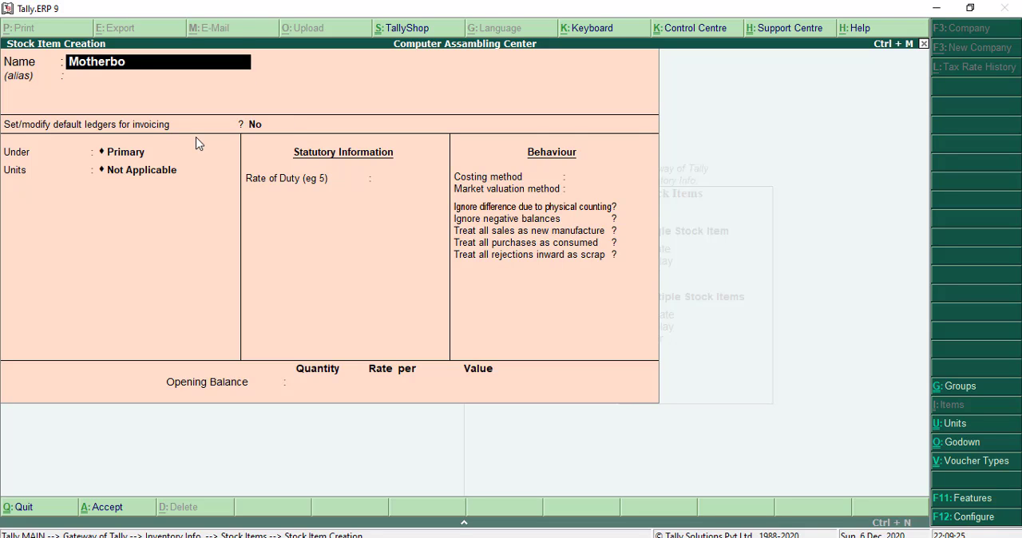
- Leave the alias blank and the default invoicing ledgers unmodified, and place Motherboard under the Raw Material group
{"action": "key", "text": "Return"}
{"action": "key", "text": "Return"}
{"action": "key", "text": "Return"}
{"action": "key", "text": "Down"}
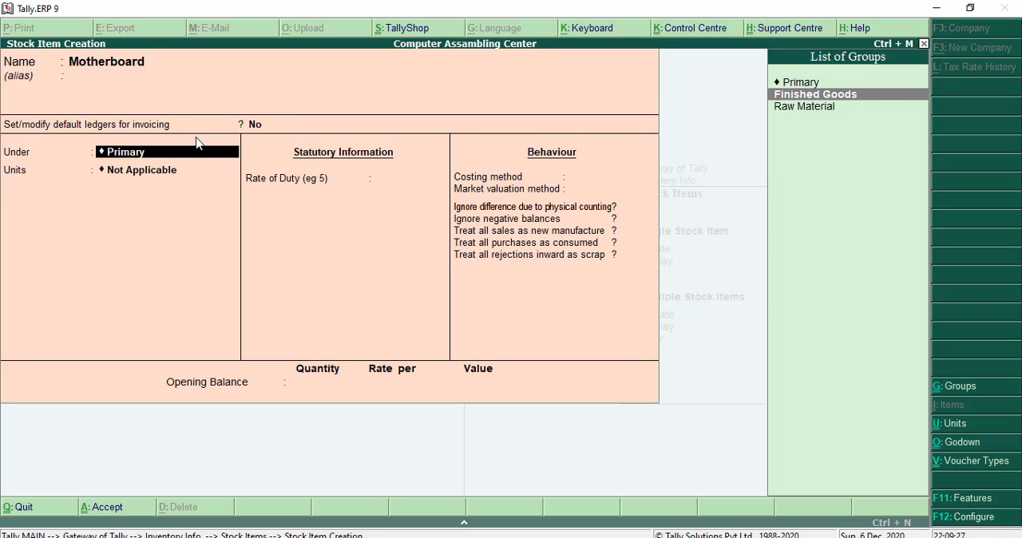
{"action": "key", "text": "Down"}
{"action": "key", "text": "Return"}
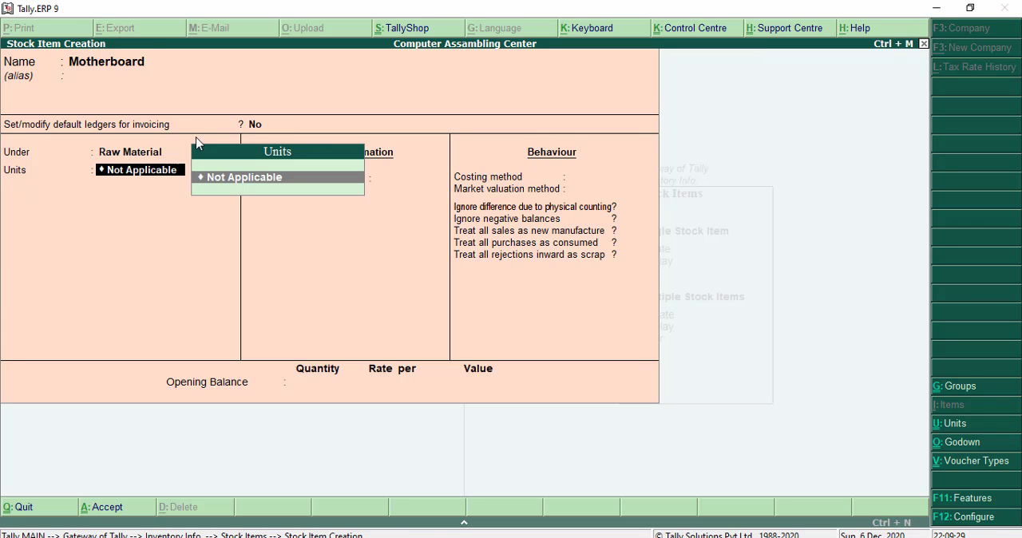
- Create a simple unit with symbol nos, formal name Number and 0 decimal places for the Motherboard item
{"action": "key", "text": "alt+c"}
{"action": "type", "text": "nos"}
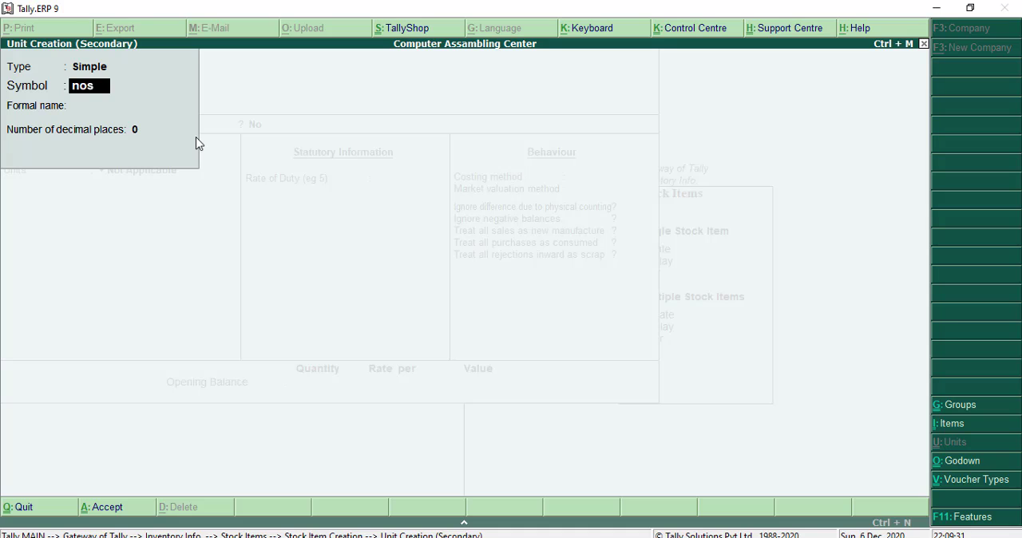
{"action": "key", "text": "Return"}
{"action": "type", "text": "Number"}
{"action": "key", "text": "Return"}
{"action": "key", "text": "Return"}
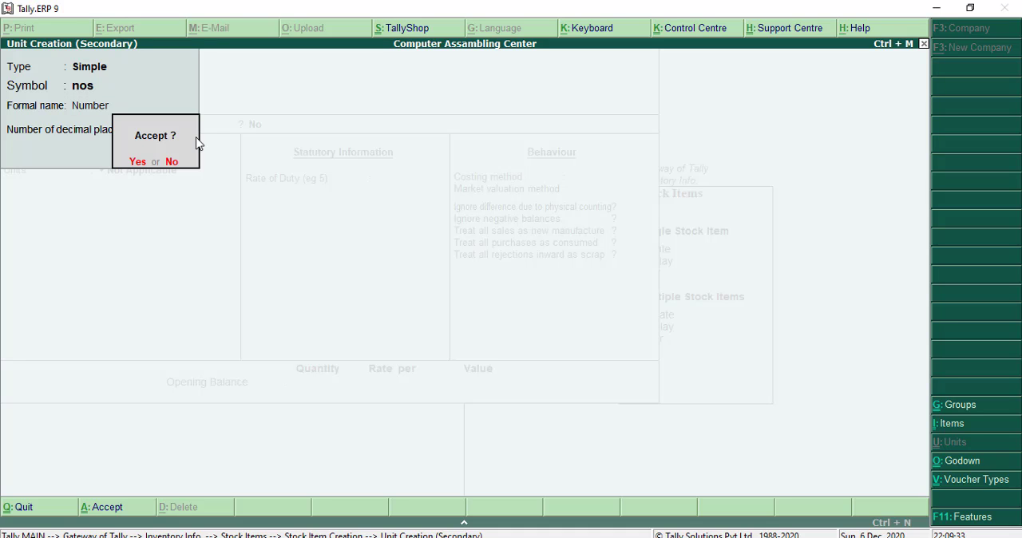
{"action": "key", "text": "Return"}
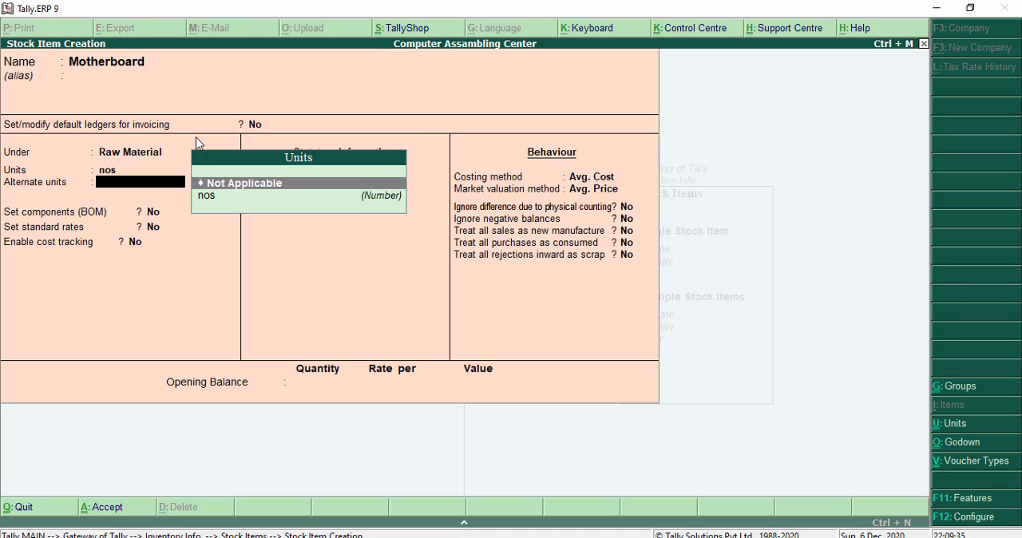
- Keep alternate units Not Applicable, components, standard rates and cost tracking at No, and save the Motherboard item
{"action": "key", "text": "Return"}
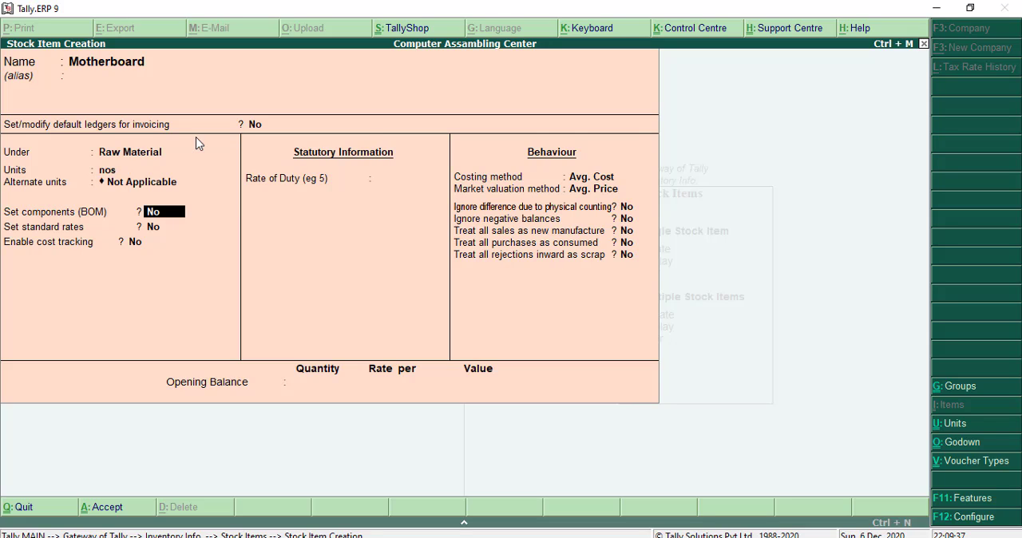
{"action": "key", "text": "Return"}
{"action": "key", "text": "Return"}
{"action": "key", "text": "Return"}
{"action": "key", "text": "Return"}
{"action": "key", "text": "Return"}
{"action": "key", "text": "Return"}
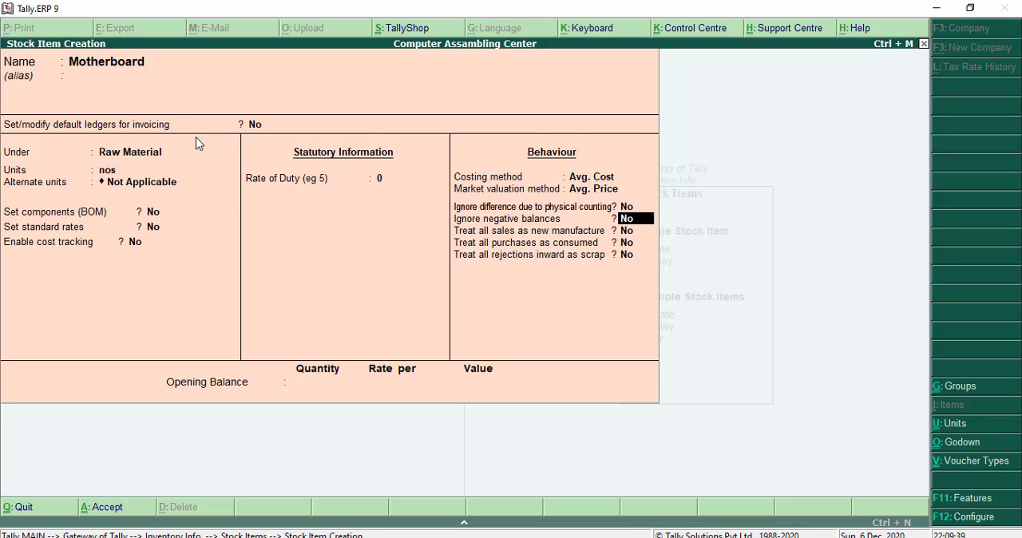
{"action": "key", "text": "Return"}
{"action": "key", "text": "Return"}
{"action": "key", "text": "Return"}
{"action": "key", "text": "Return"}
{"action": "key", "text": "Return"}
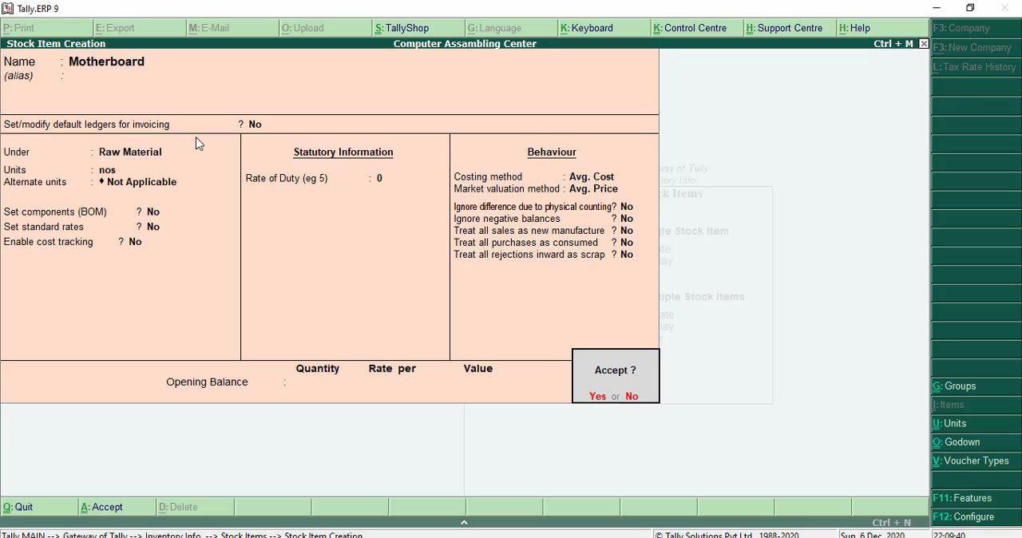
{"action": "key", "text": "Return"}
- Create a stock item named Processor under Raw Material with nos as its unit, and save it
{"action": "type", "text": "Processor"}
{"action": "key", "text": "Return"}
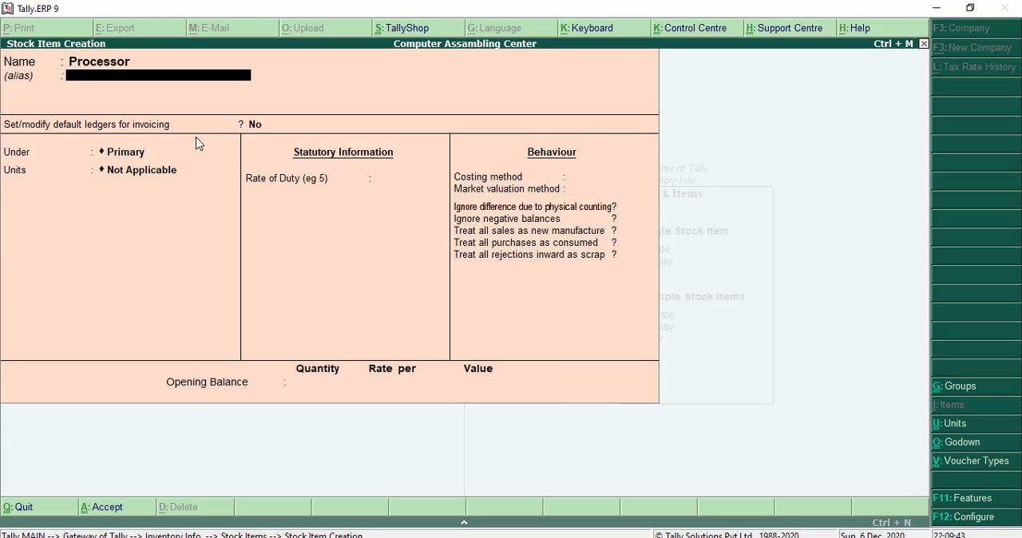
{"action": "key", "text": "Return"}
{"action": "key", "text": "Down"}
{"action": "key", "text": "Down"}
{"action": "key", "text": "Return"}
{"action": "key", "text": "Down"}
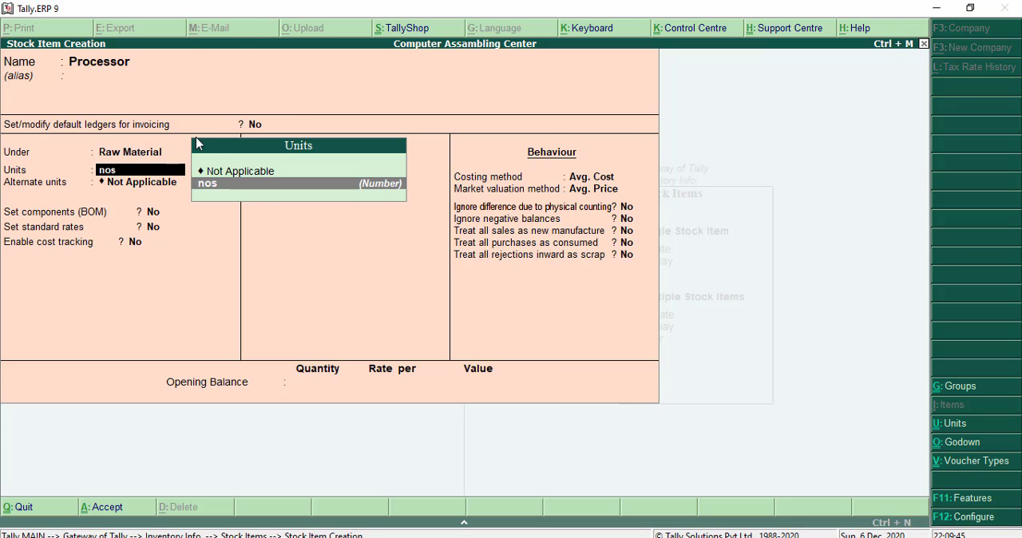
{"action": "key", "text": "Return"}
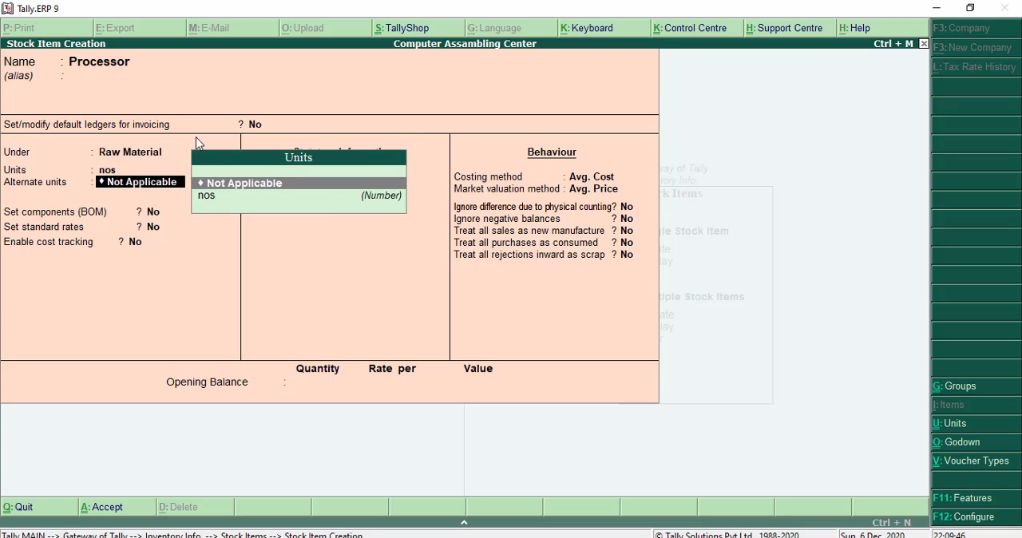
{"action": "key", "text": "ctrl+a"}
- Create a stock item named Ram under Raw Material with nos as its unit, and save it
{"action": "type", "text": "Ram"}
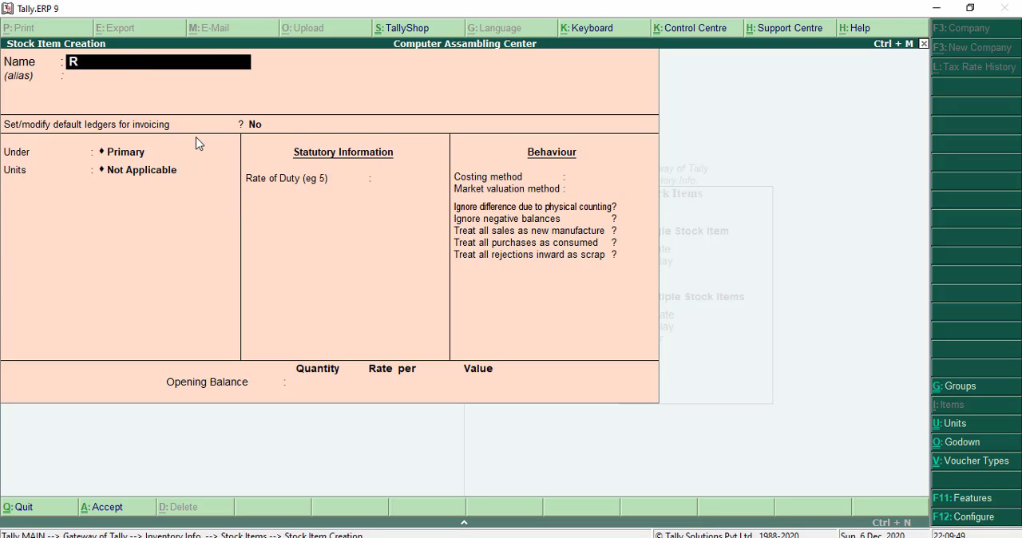
{"action": "key", "text": "Return"}
{"action": "key", "text": "Return"}
{"action": "key", "text": "Return"}
{"action": "key", "text": "Down"}
{"action": "key", "text": "Down"}
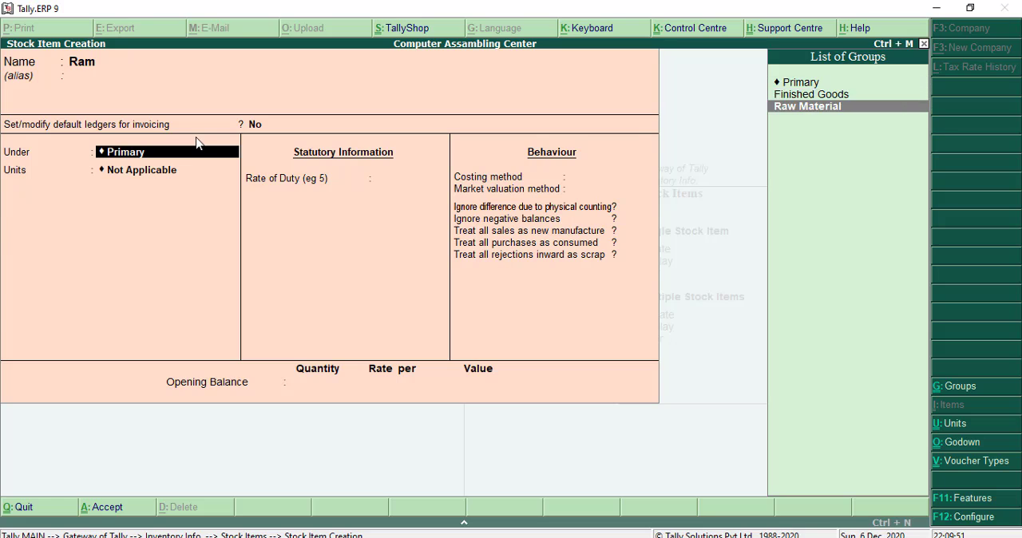
{"action": "key", "text": "Return"}
{"action": "key", "text": "Return"}
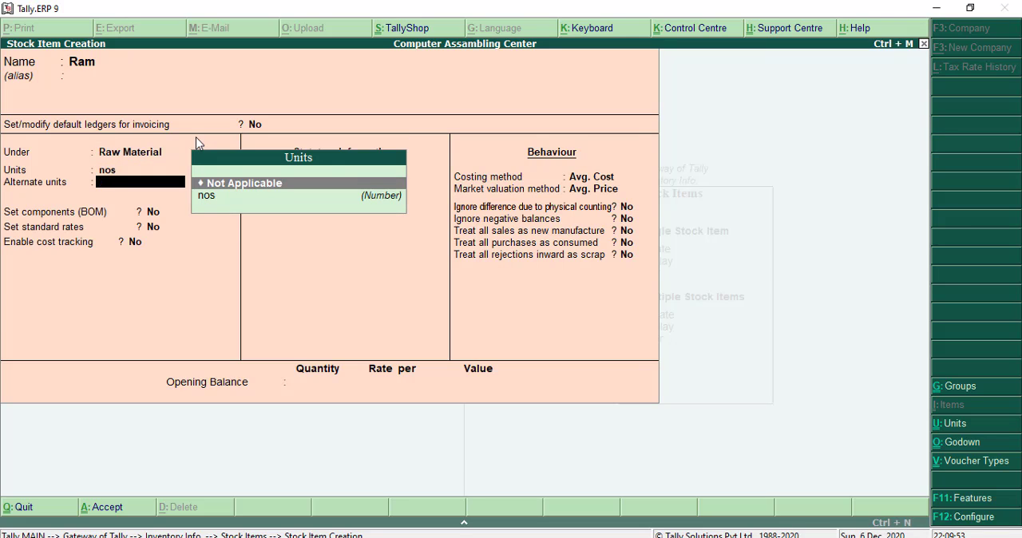
{"action": "key", "text": "ctrl+a"}
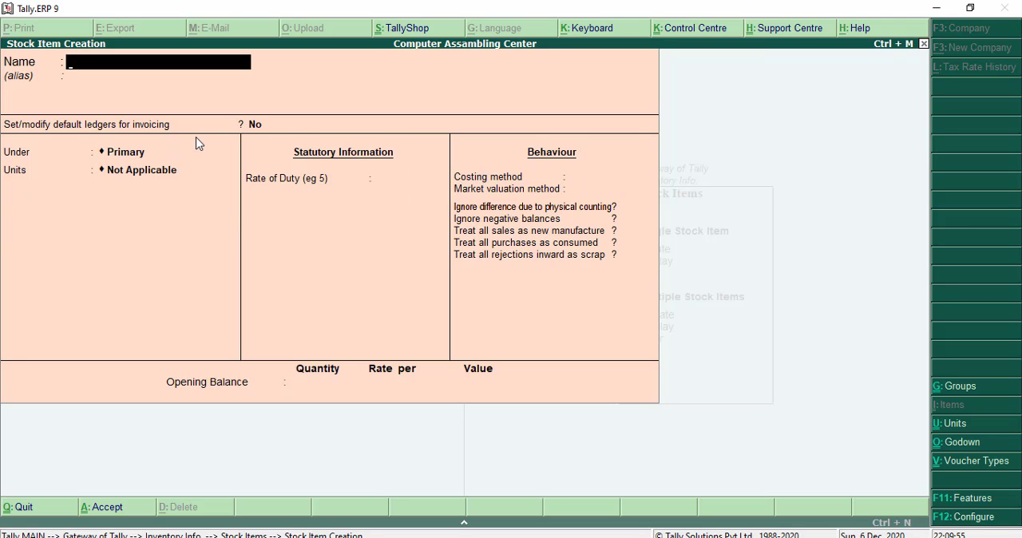
- Start a stock item named Hard Disk under Raw Material with nos as its unit
{"action": "type", "text": "Hard Disk"}
{"action": "key", "text": "Return"}
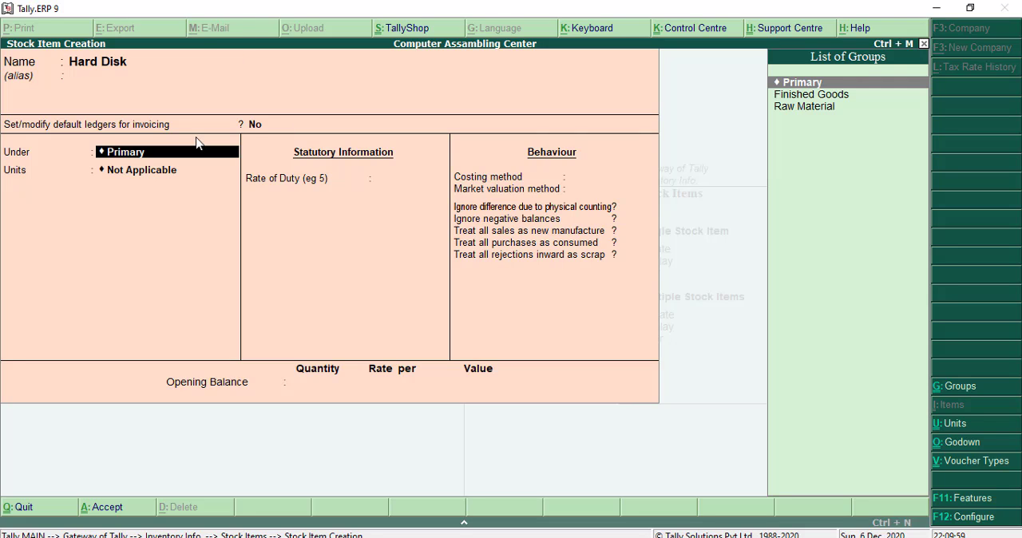
{"action": "key", "text": "Down"}
{"action": "key", "text": "Down"}
{"action": "key", "text": "Return"}
{"action": "key", "text": "Down"}
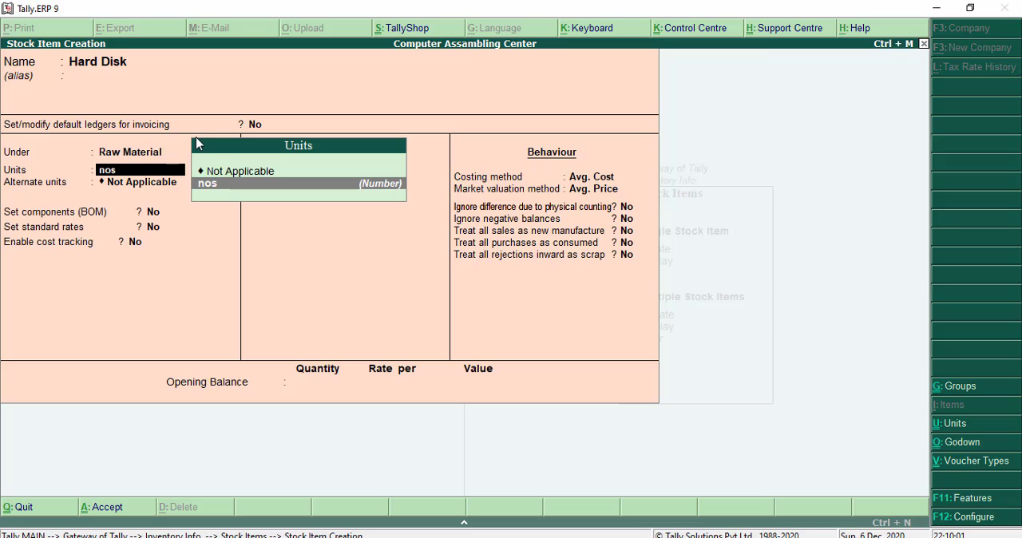
{"action": "key", "text": "Return"}
- Keep Hard Disk's alternate units Not Applicable and its remaining settings at their defaults, and save the item
{"action": "key", "text": "Return"}
{"action": "key", "text": "Return"}
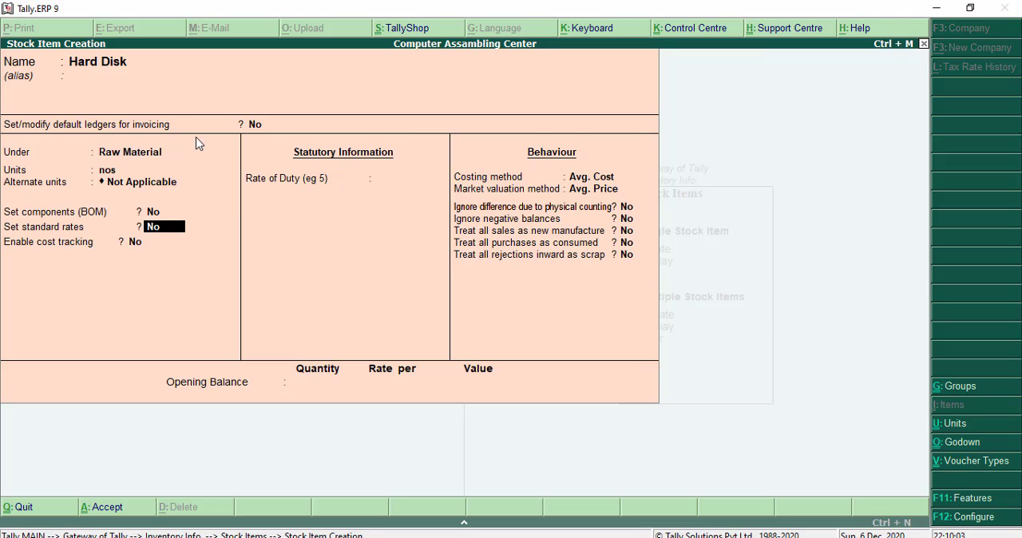
{"action": "key", "text": "Return"}
{"action": "key", "text": "Return"}
{"action": "key", "text": "Return"}
{"action": "key", "text": "Return"}
{"action": "key", "text": "Return"}
{"action": "key", "text": "Return"}
{"action": "key", "text": "Return"}
{"action": "key", "text": "Return"}
{"action": "key", "text": "Return"}
{"action": "key", "text": "Return"}
{"action": "key", "text": "Return"}
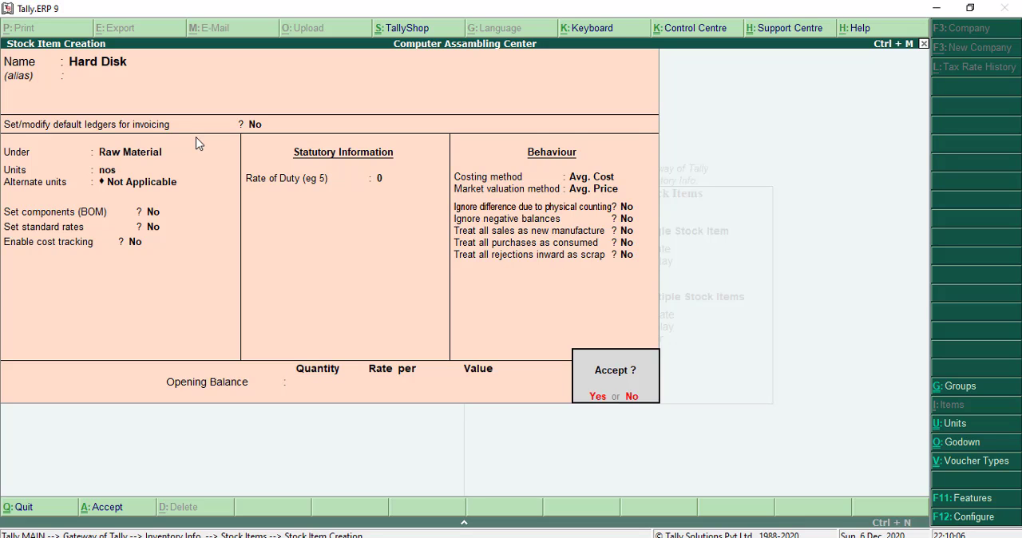
{"action": "key", "text": "Return"}
- Create a stock item named Cabinet under Raw Material with nos as its unit, and save it
{"action": "type", "text": "Cabinet"}
{"action": "key", "text": "Return"}
{"action": "key", "text": "Return"}
{"action": "key", "text": "Return"}
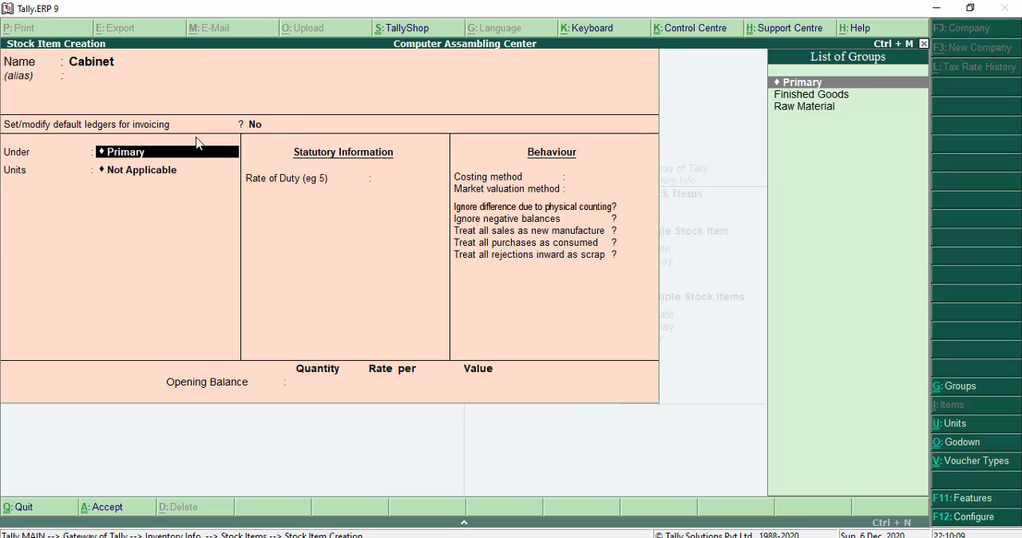
{"action": "key", "text": "Down"}
{"action": "key", "text": "Down"}
{"action": "key", "text": "Return"}
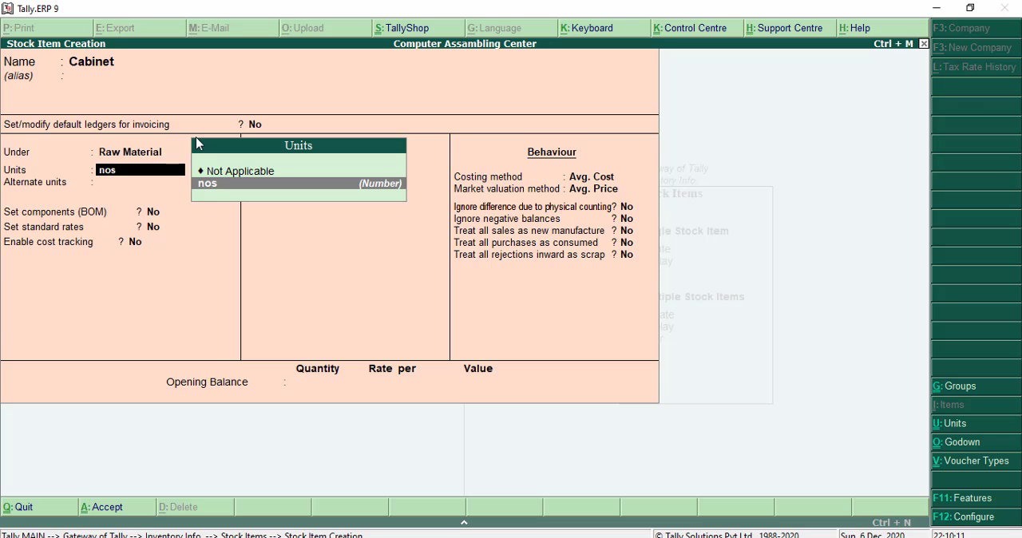
{"action": "key", "text": "ctrl+a"}
- Start a stock item named Computer under Finished Goods with nos as its unit and alternate units Not Applicable
{"action": "type", "text": "Computer"}
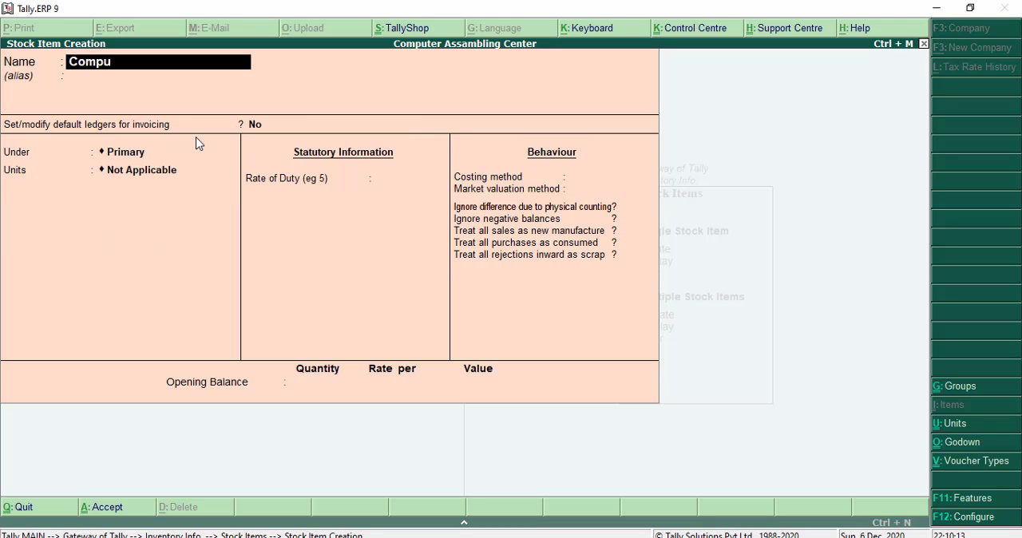
{"action": "key", "text": "Return"}
{"action": "key", "text": "Return"}
{"action": "key", "text": "Return"}
{"action": "key", "text": "Down"}
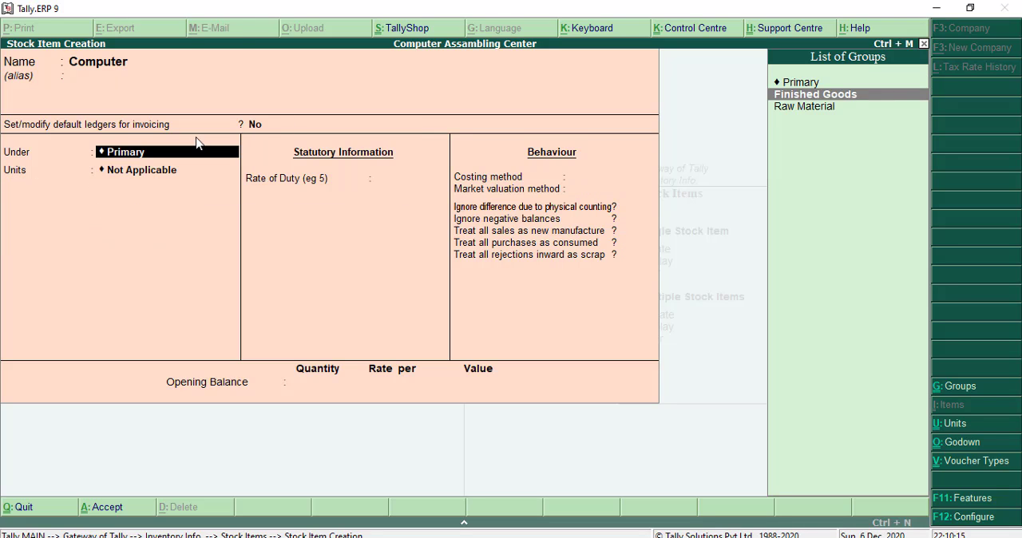
{"action": "key", "text": "Return"}
{"action": "key", "text": "Return"}
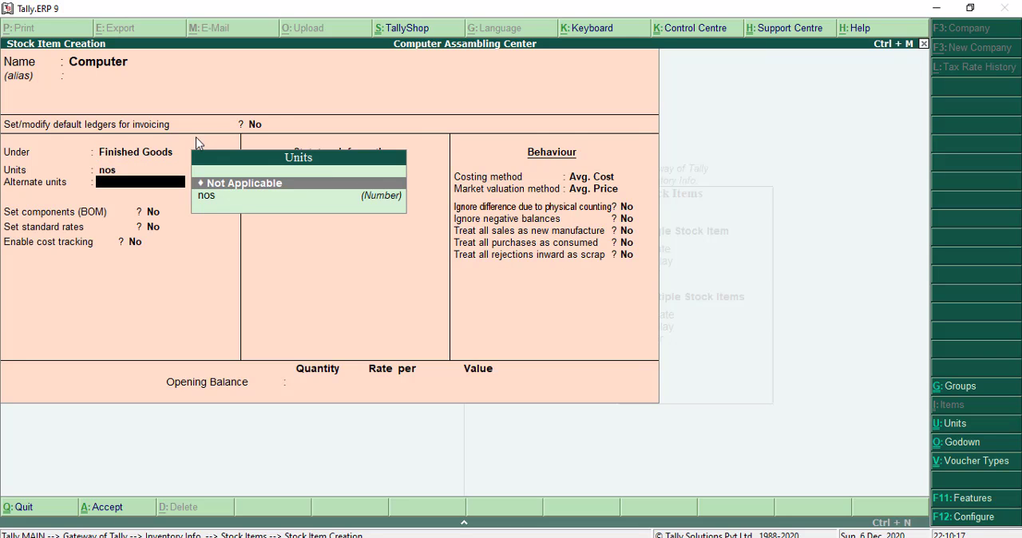
{"action": "key", "text": "Return"}
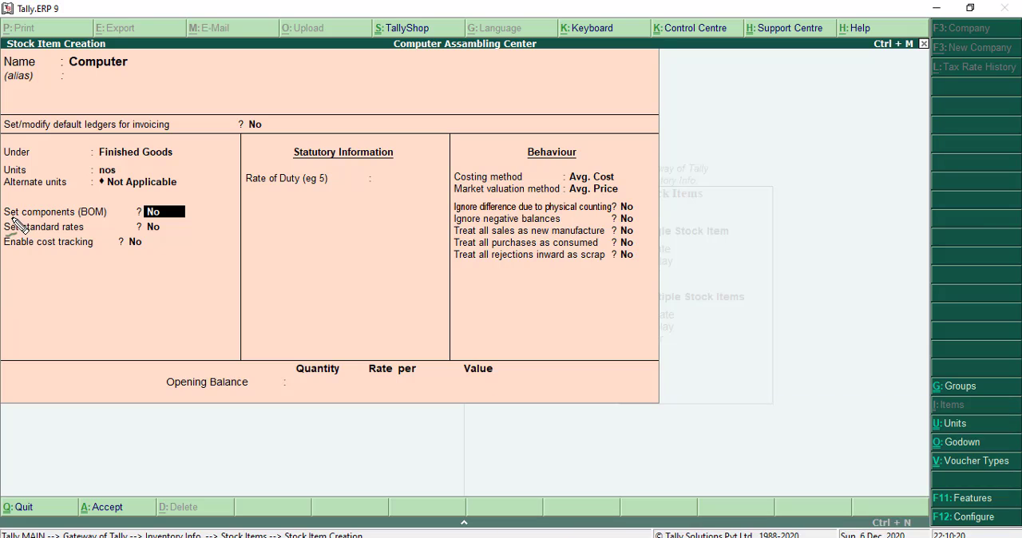
- Check the component list details (Bill of Materials) option in the stock item configuration
{"action": "mouse_move", "coordinate": [11, 216]}
{"action": "left_mouse_down"}
{"action": "mouse_move", "coordinate": [119, 226]}
{"action": "mouse_move", "coordinate": [193, 216]}
{"action": "mouse_move", "coordinate": [100, 196]}
{"action": "mouse_move", "coordinate": [46, 201]}
{"action": "left_mouse_up"}
{"action": "key", "text": "Escape"}
{"action": "key", "text": "Return"}
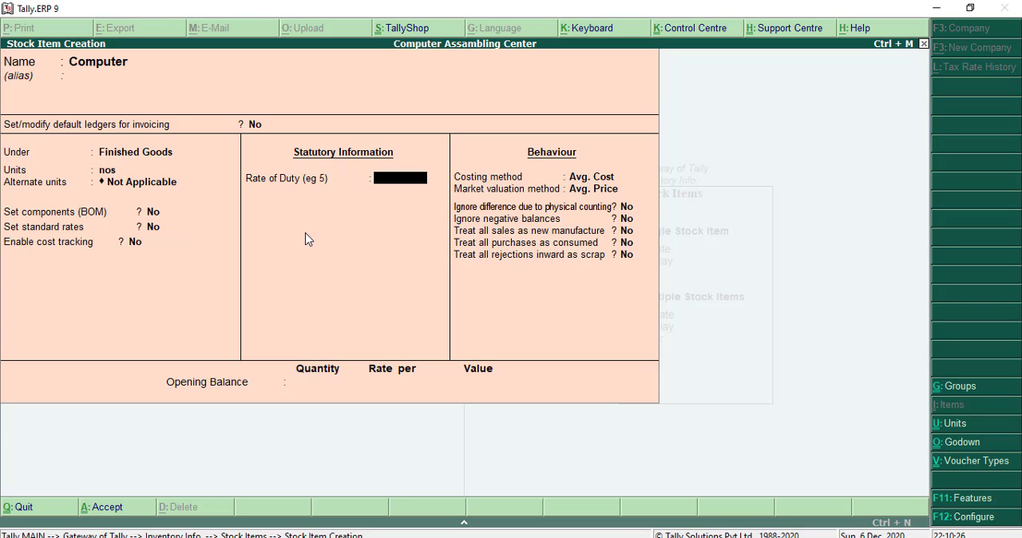
{"action": "key", "text": "F12"}
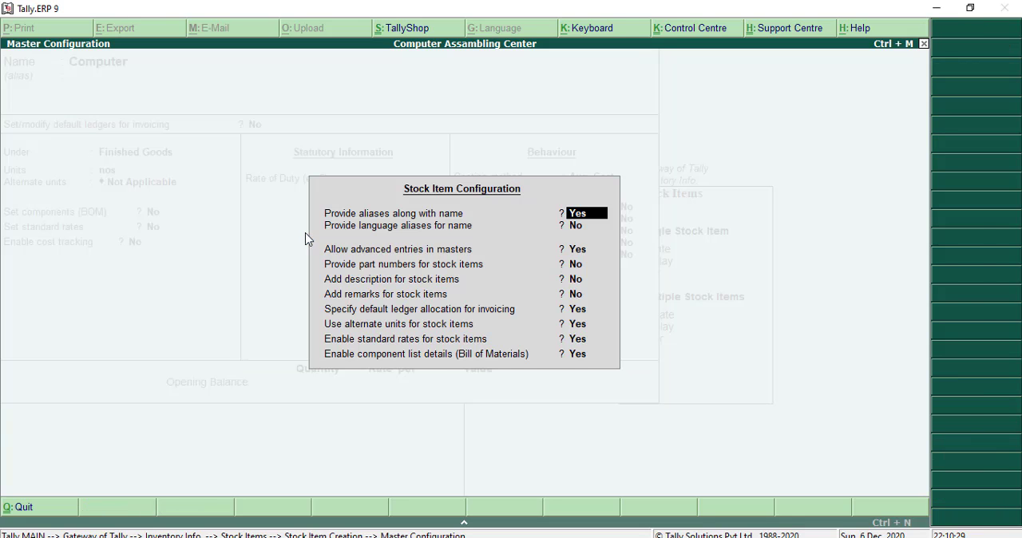
{"action": "key", "text": "Return"}
{"action": "key", "text": "Return"}
{"action": "key", "text": "Return"}
{"action": "key", "text": "Return"}
{"action": "key", "text": "Return"}
{"action": "key", "text": "Return"}
{"action": "key", "text": "Return"}
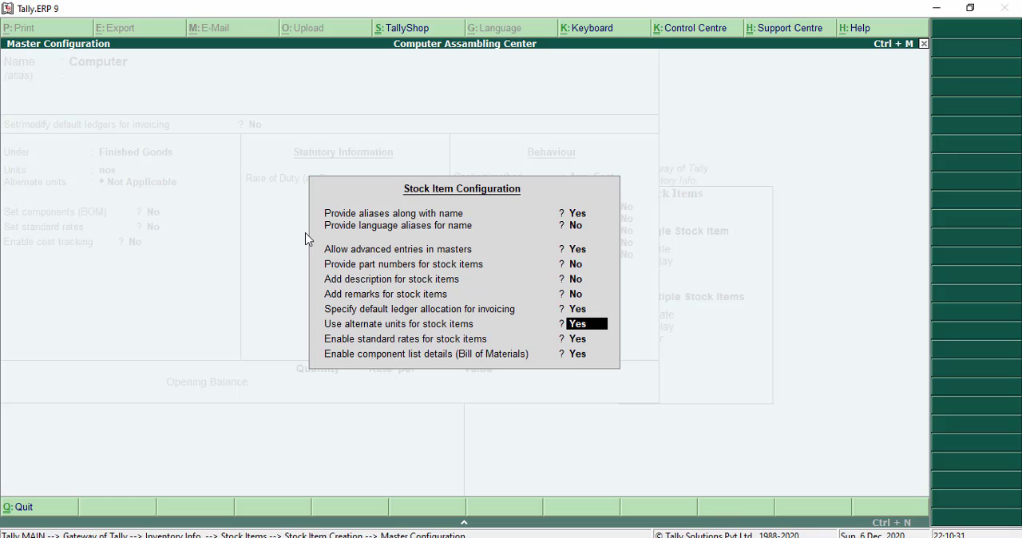
{"action": "key", "text": "Return"}
{"action": "key", "text": "Return"}
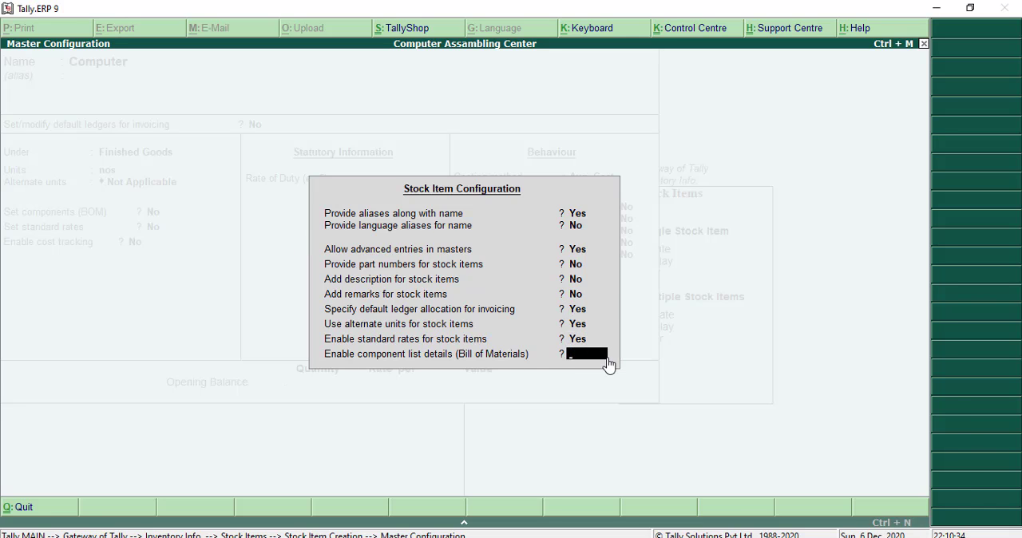
{"action": "key", "text": "Return"}
- Set components (BOM) to Yes for Computer and start a BOM named Computer with a unit of manufacture of 1 nos
{"action": "key", "text": "BackSpace"}
{"action": "key", "text": "BackSpace"}
{"action": "key", "text": "BackSpace"}
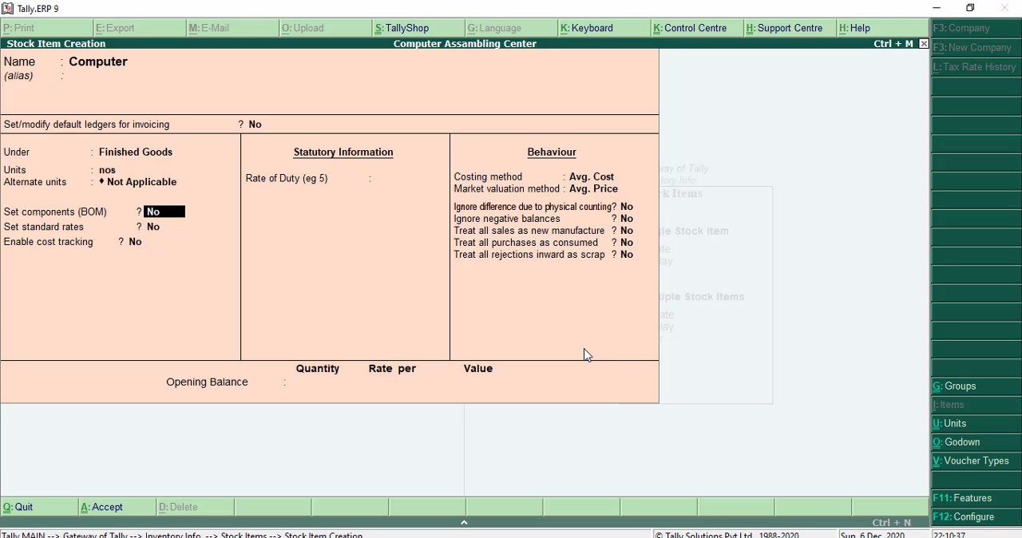
{"action": "type", "text": "yes"}
{"action": "key", "text": "Return"}
{"action": "type", "text": "Com"}
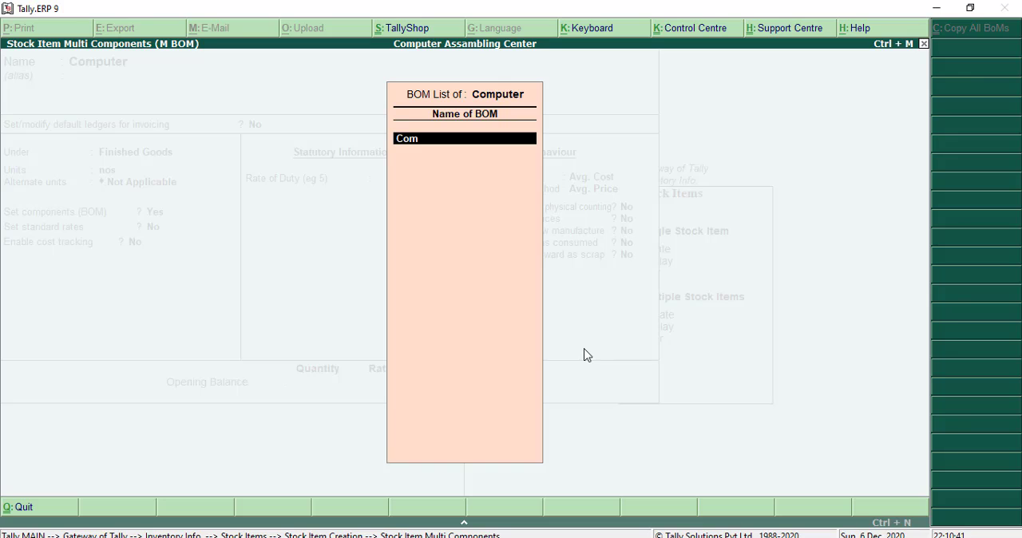
{"action": "type", "text": "puter"}
{"action": "key", "text": "Return"}
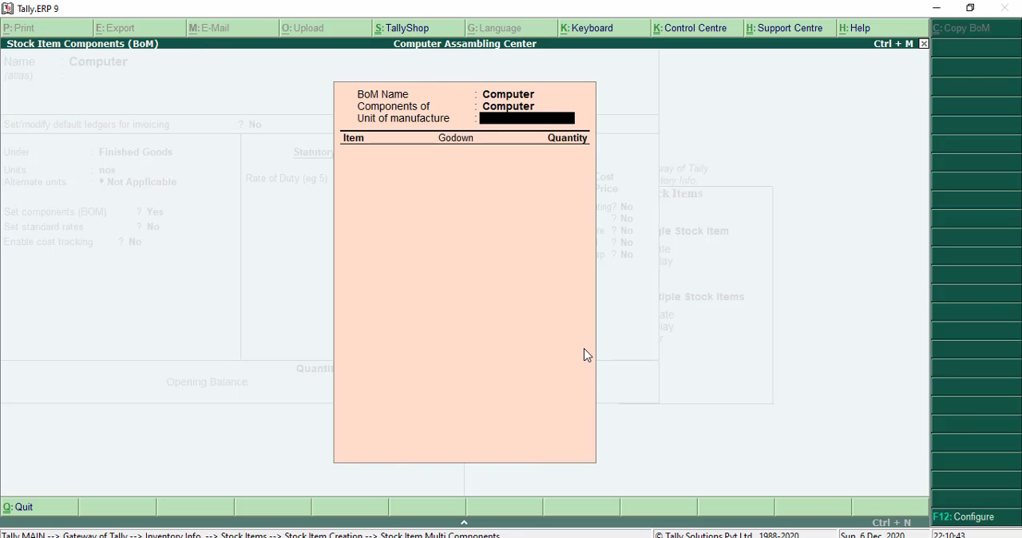
{"action": "type", "text": "1"}
{"action": "key", "text": "Return"}
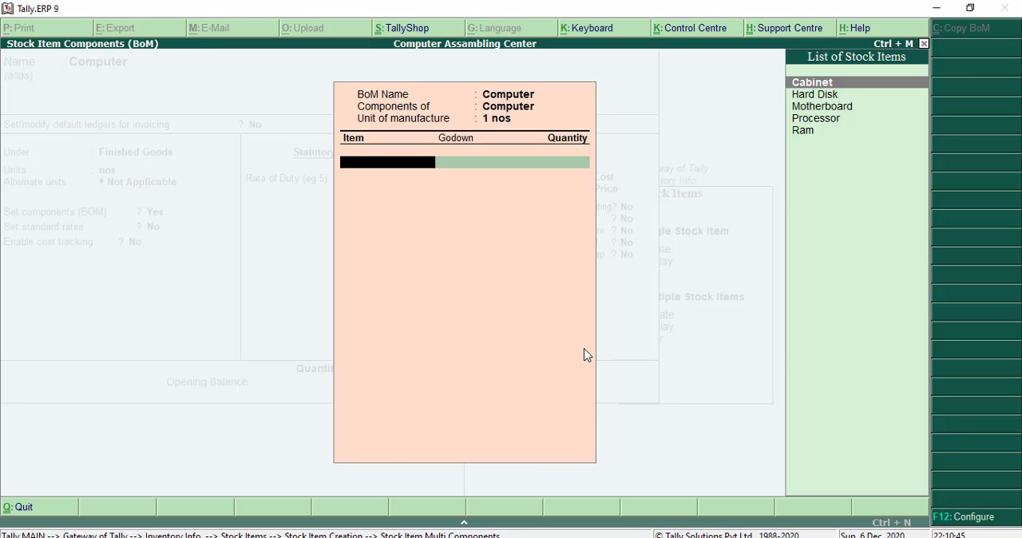
- Add Cabinet and Hard Disk to the BOM, each from the Job Work Location in godown with a quantity of 1 nos
{"action": "key", "text": "Return"}
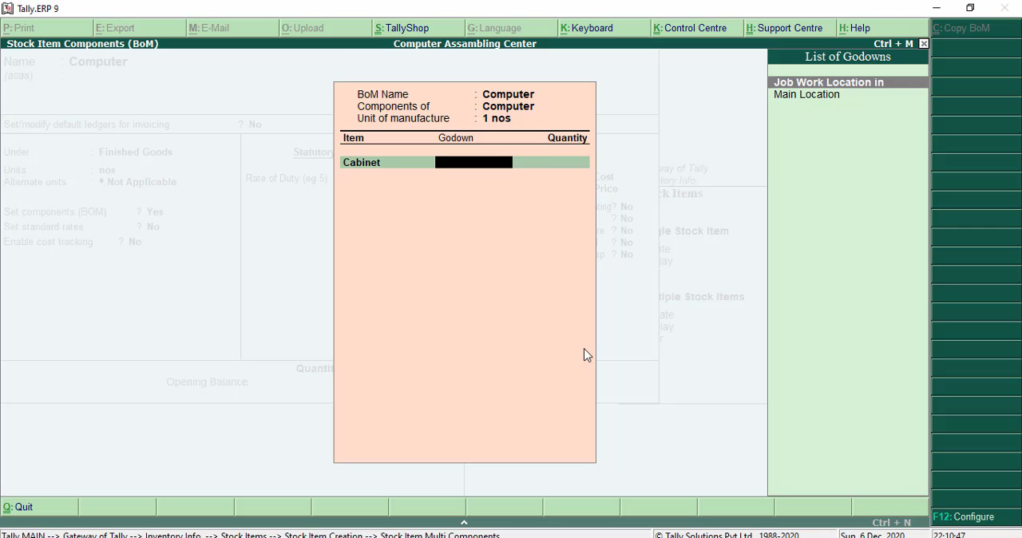
{"action": "key", "text": "Return"}
{"action": "type", "text": "1"}
{"action": "key", "text": "Return"}
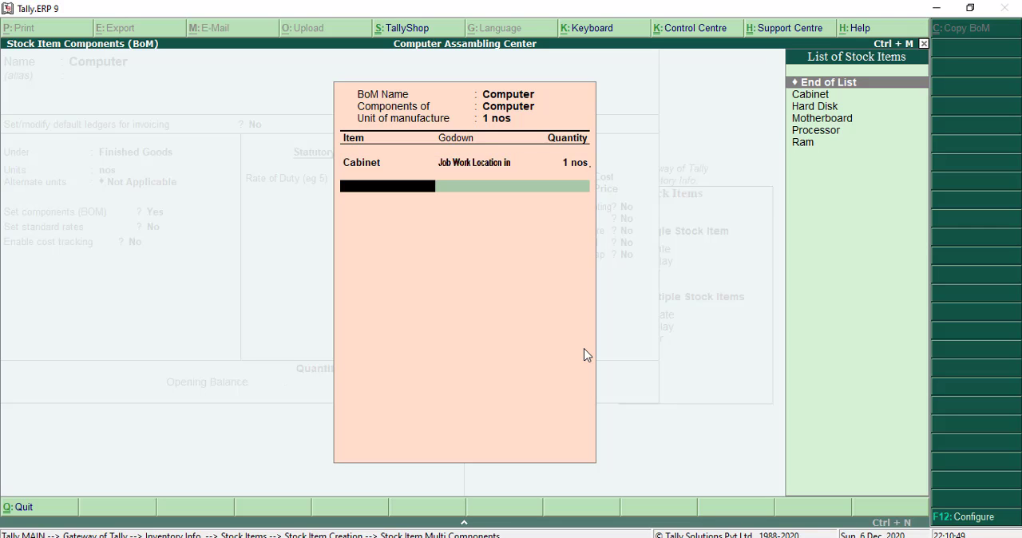
{"action": "key", "text": "Down"}
{"action": "key", "text": "Down"}
{"action": "key", "text": "Return"}
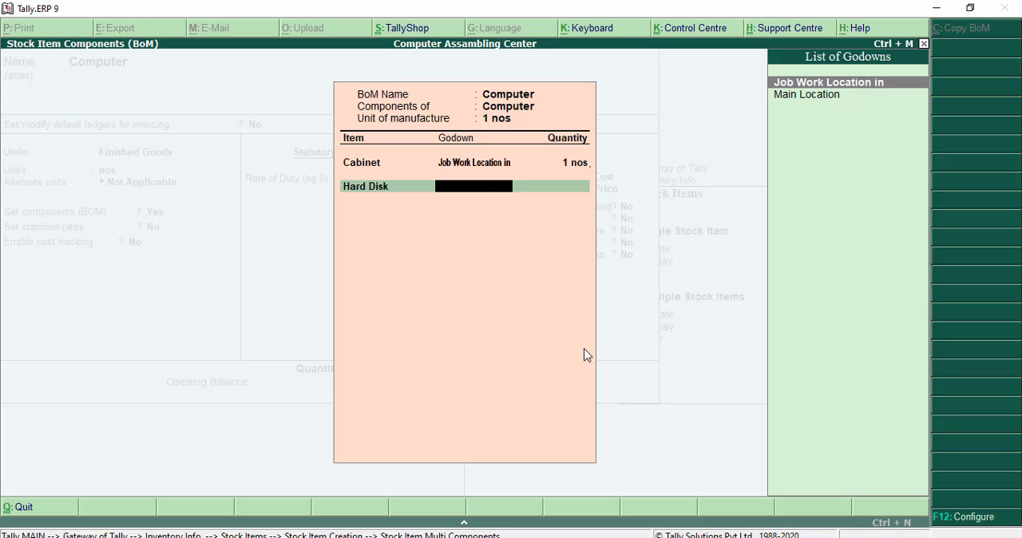
{"action": "key", "text": "Return"}
{"action": "type", "text": "1"}
{"action": "key", "text": "Return"}
- Add Motherboard to the BOM from the Job Work Location in godown with a quantity of 1 nos
{"action": "key", "text": "Down"}
{"action": "key", "text": "Down"}
{"action": "key", "text": "Down"}
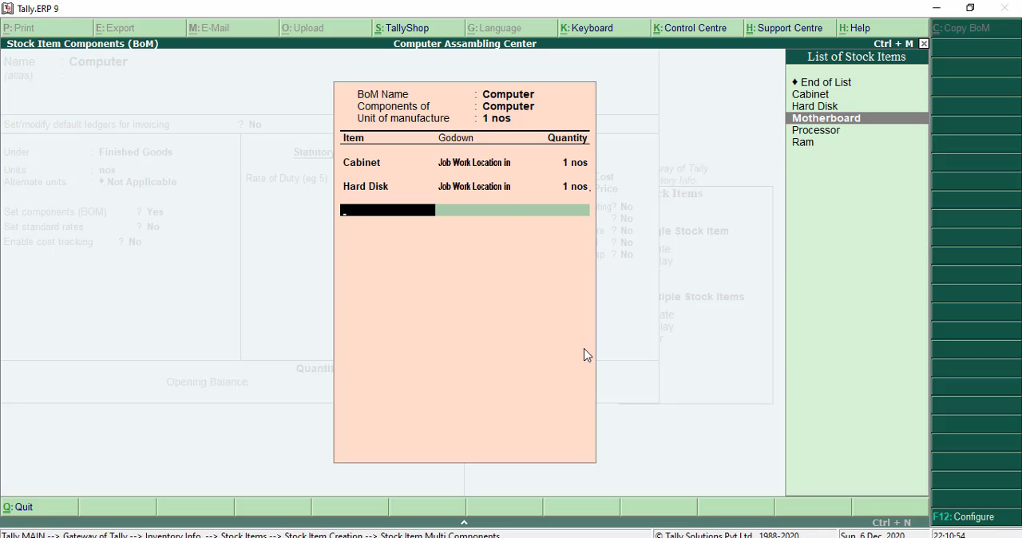
{"action": "key", "text": "Return"}
- Add Processor to the BOM from the Job Work Location in godown with a quantity of 1 nos
{"action": "key", "text": "Return"}
{"action": "type", "text": "1 nos"}
{"action": "key", "text": "Return"}
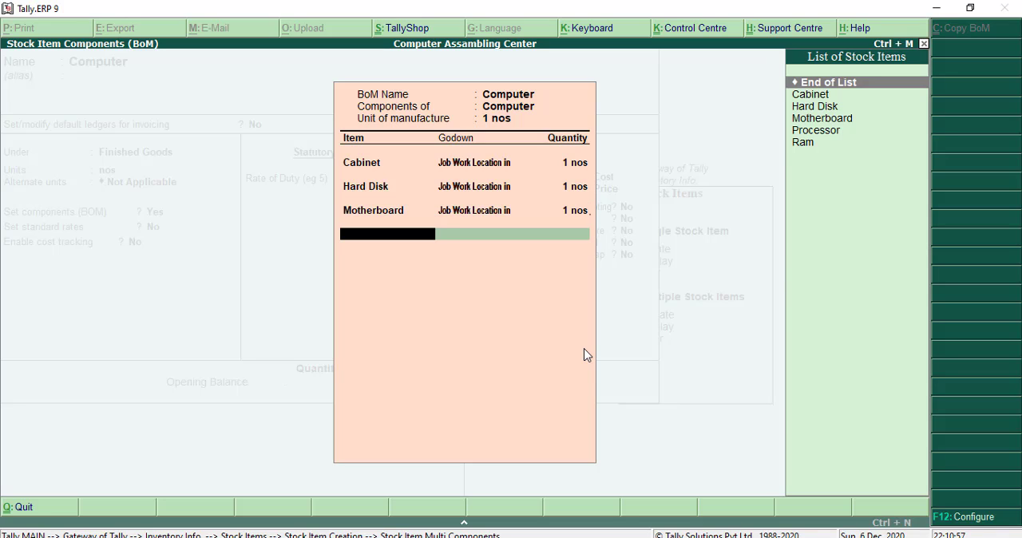
{"action": "key", "text": "Down"}
{"action": "key", "text": "Down"}
{"action": "key", "text": "Down"}
{"action": "key", "text": "Down"}
{"action": "key", "text": "Return"}
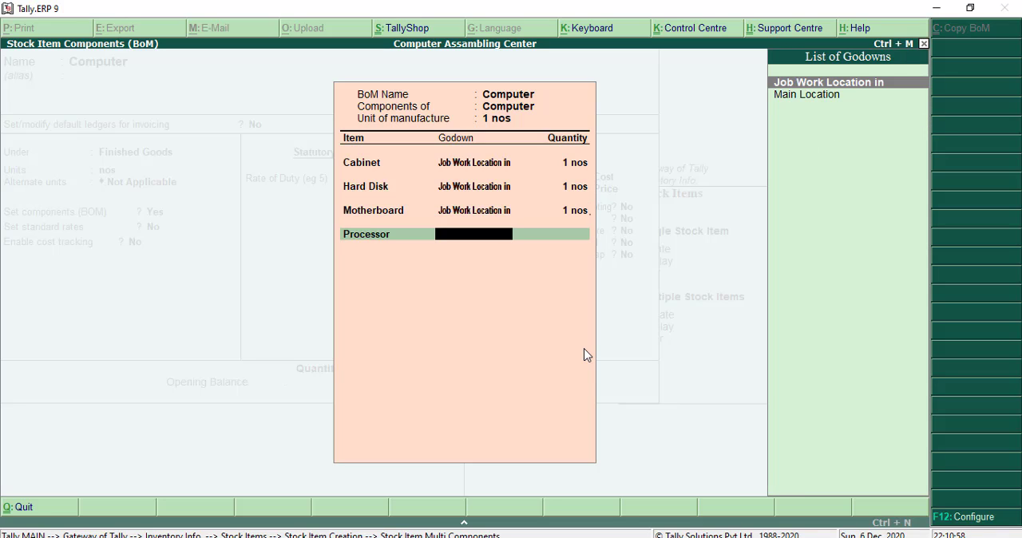
{"action": "key", "text": "Down"}
{"action": "key", "text": "Up"}
{"action": "key", "text": "Return"}
{"action": "type", "text": "1"}
- Add Ram to the BOM from the Job Work Location in godown with a quantity of 1 nos, and finish the BOM list
{"action": "key", "text": "Return"}
{"action": "key", "text": "Down"}
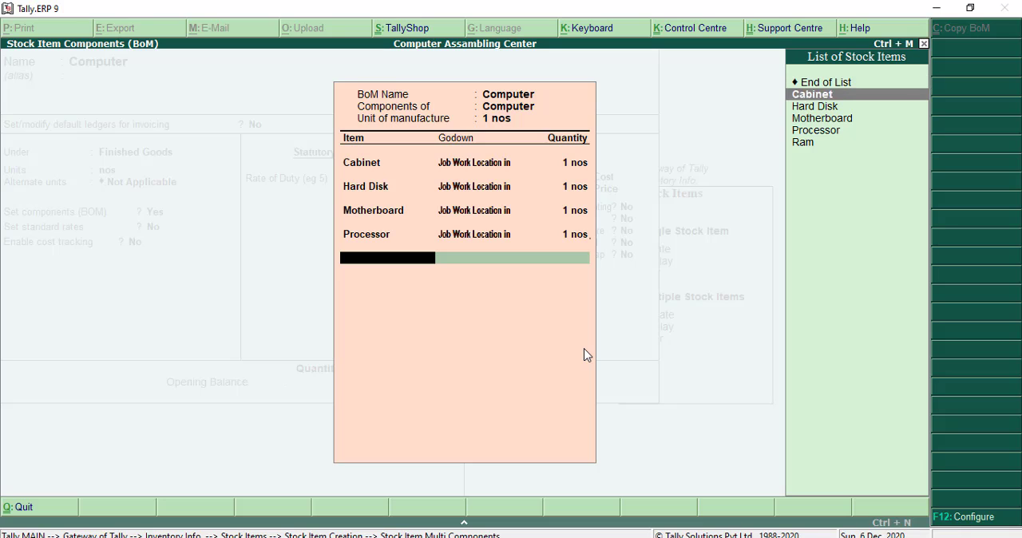
{"action": "key", "text": "Down"}
{"action": "key", "text": "Down"}
{"action": "key", "text": "Down"}
{"action": "key", "text": "Down"}
{"action": "key", "text": "Return"}
{"action": "key", "text": "Return"}
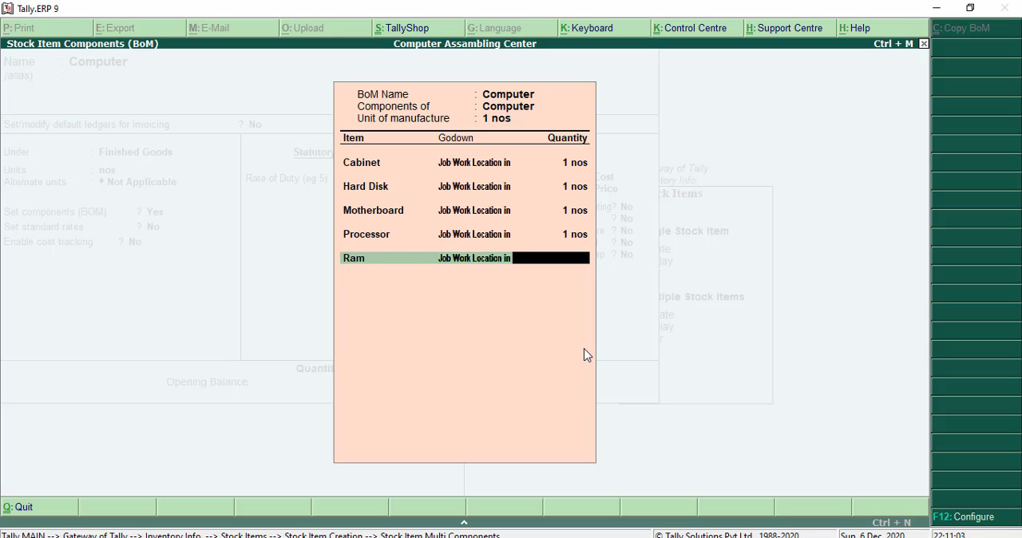
{"action": "type", "text": "1"}
{"action": "key", "text": "Return"}
{"action": "key", "text": "Return"}
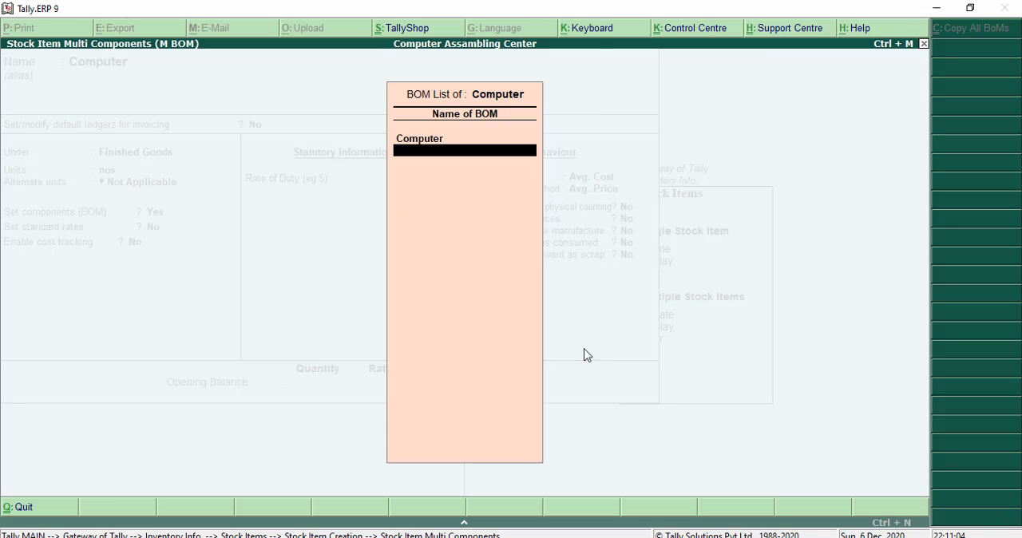
{"action": "key", "text": "Return"}
- Keep Computer's remaining rate, cost tracking, duty and behaviour settings at their defaults, and save the stock item
{"action": "key", "text": "Return"}
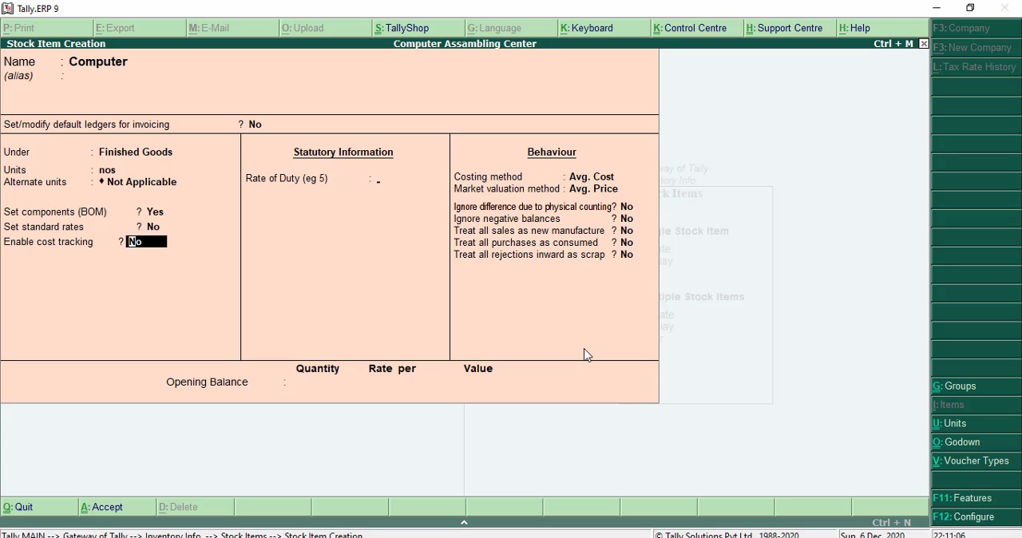
{"action": "key", "text": "Return"}
{"action": "key", "text": "Return"}
{"action": "key", "text": "Return"}
{"action": "key", "text": "Return"}
{"action": "key", "text": "Return"}
{"action": "key", "text": "Return"}
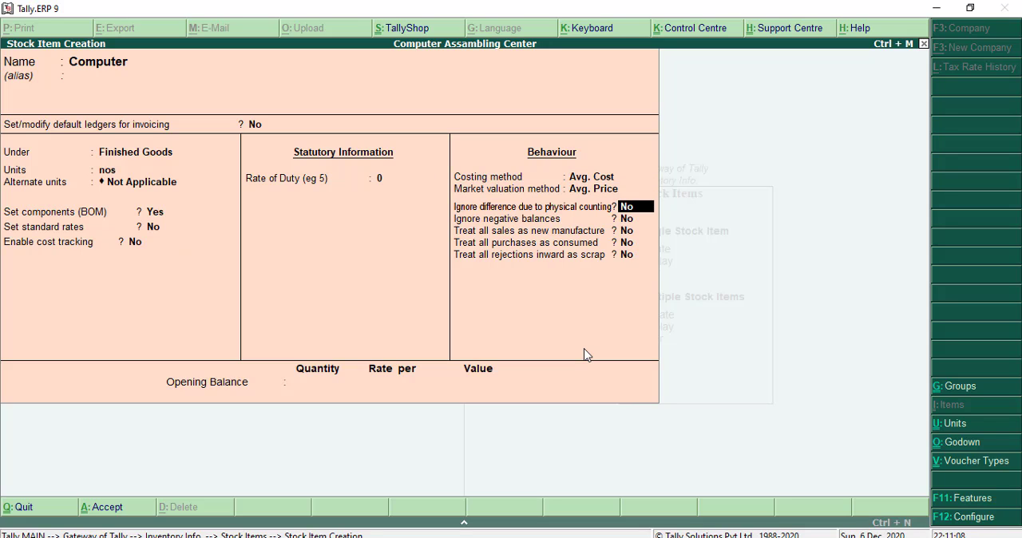
{"action": "key", "text": "Return"}
{"action": "key", "text": "Return"}
{"action": "key", "text": "Return"}
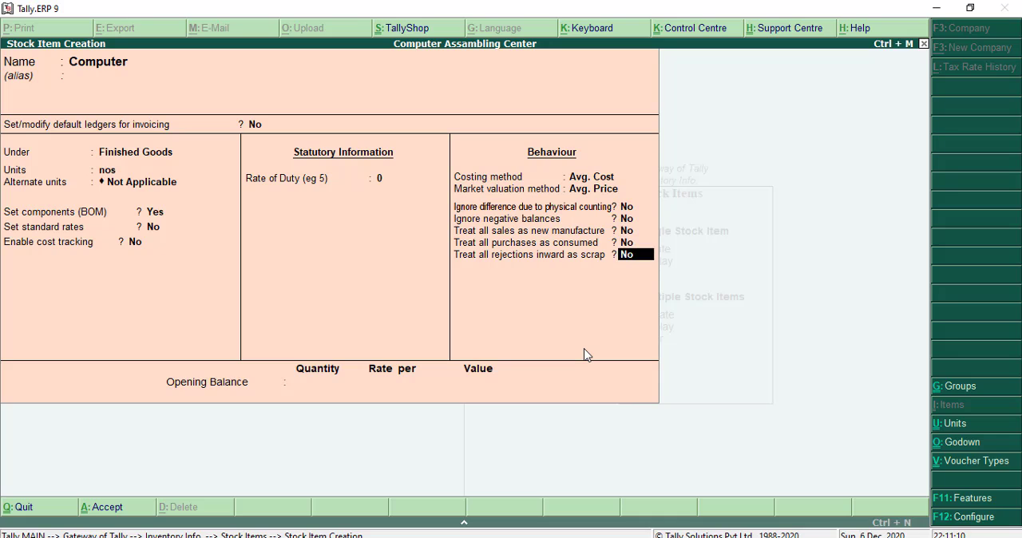
{"action": "key", "text": "Return"}
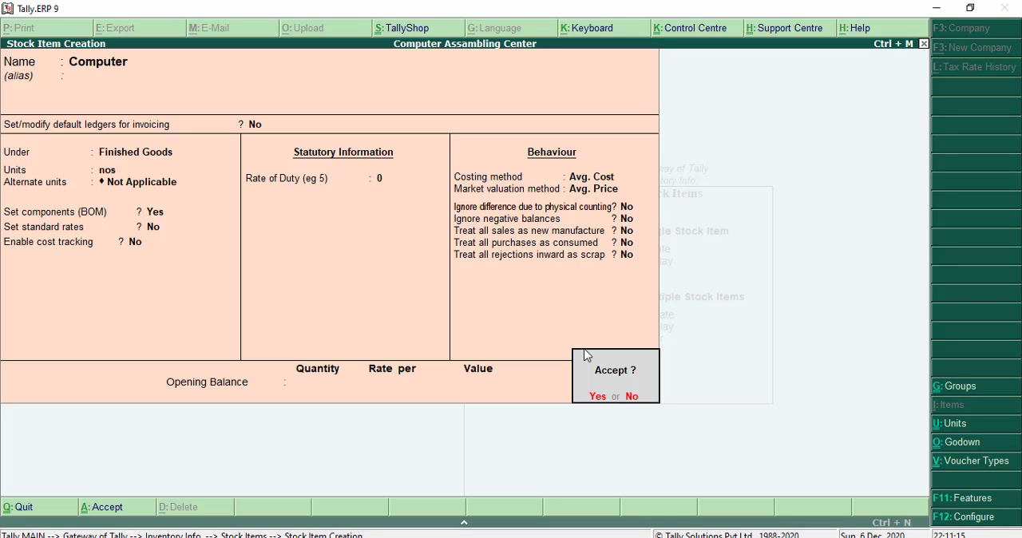
{"action": "key", "text": "Return"}
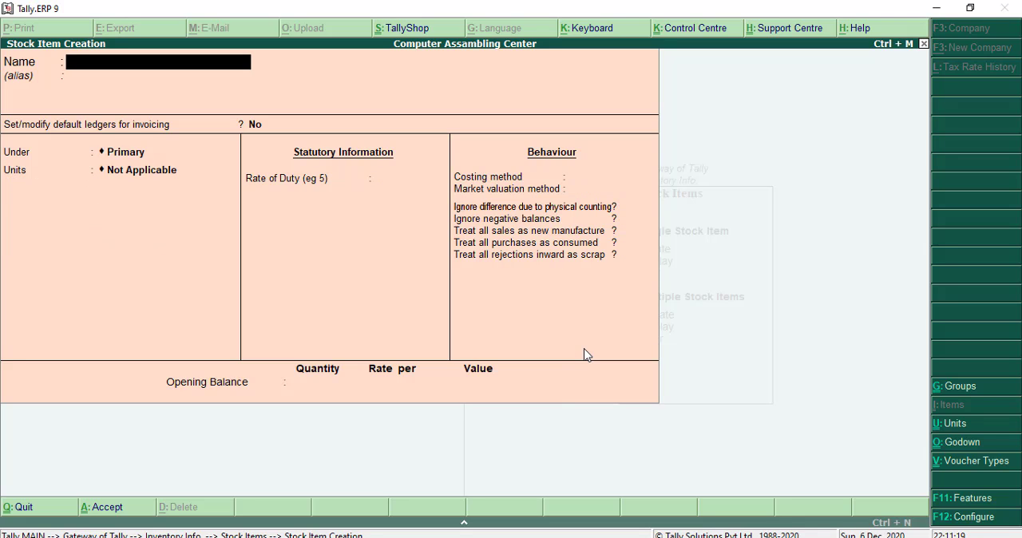
- Leave stock item creation and open a new Job Work In Order voucher
{"action": "key", "text": "Escape"}
{"action": "key", "text": "Return"}
{"action": "key", "text": "Escape"}
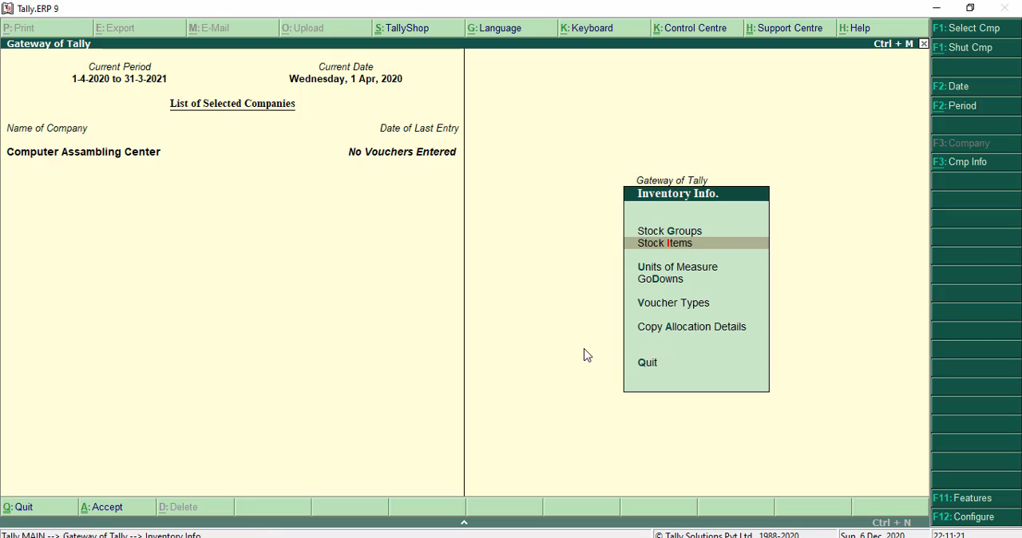
{"action": "key", "text": "Escape"}
{"action": "key", "text": "Down"}
{"action": "key", "text": "Down"}
{"action": "key", "text": "Down"}
{"action": "key", "text": "Down"}
{"action": "key", "text": "Down"}
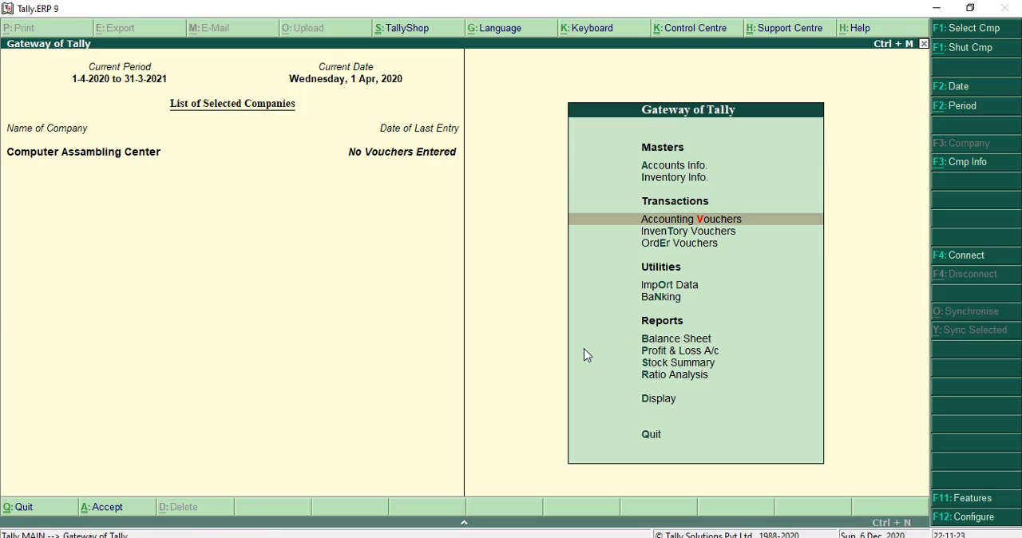
{"action": "key", "text": "Up"}
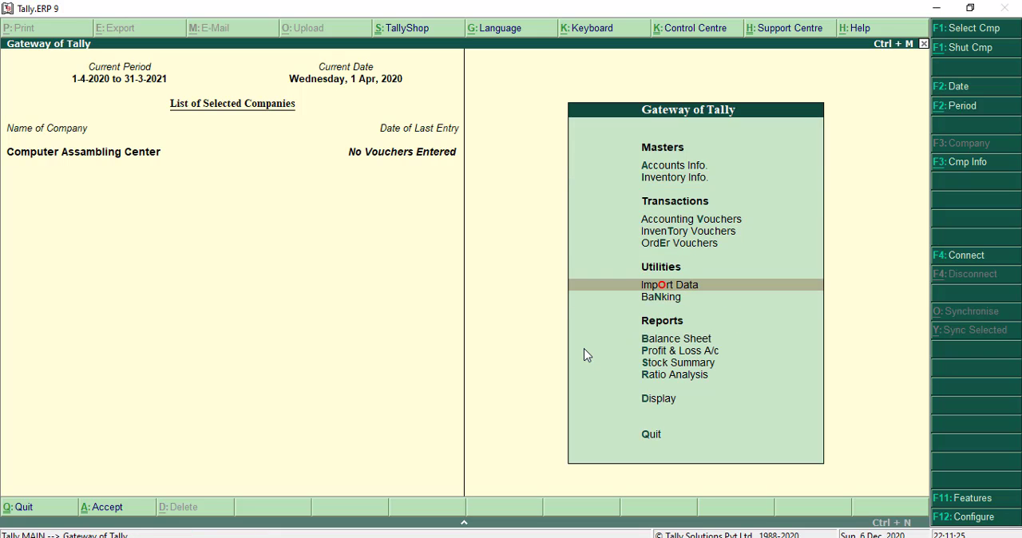
{"action": "key", "text": "Up"}
{"action": "key", "text": "Return"}
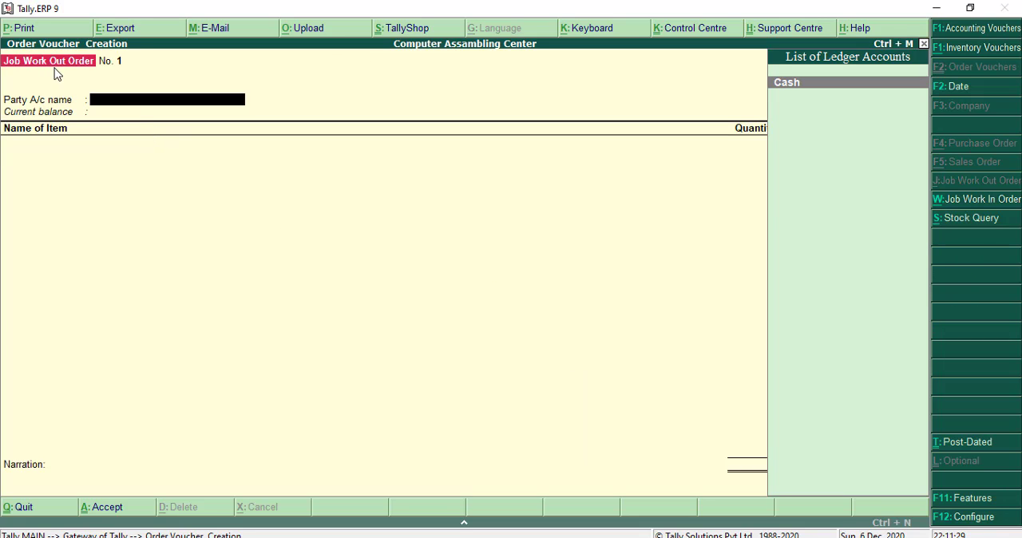
{"action": "left_click", "coordinate": [996, 201]}
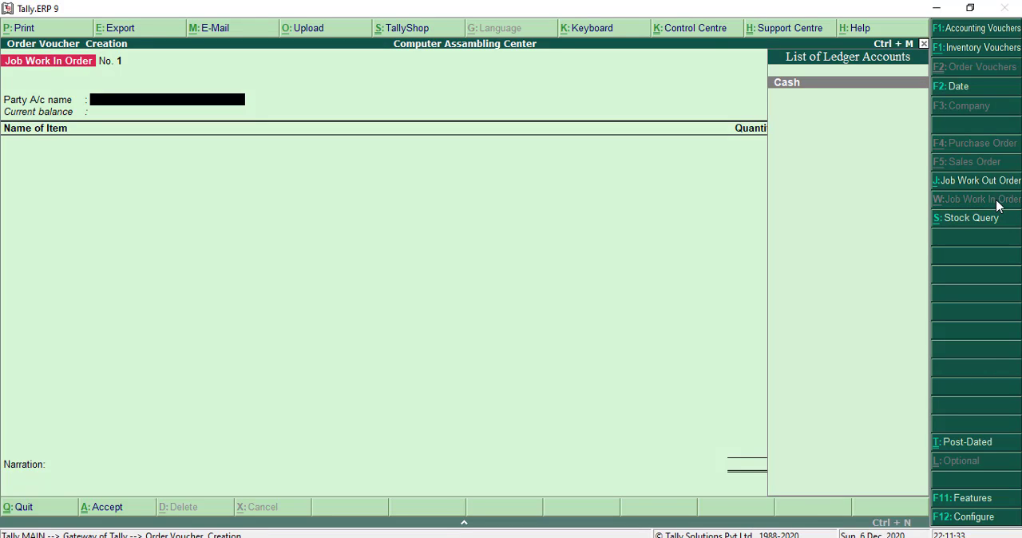
- Start a new party ledger named MM & Co Customer from within the order voucher, without an alias
{"action": "key", "text": "alt+c"}
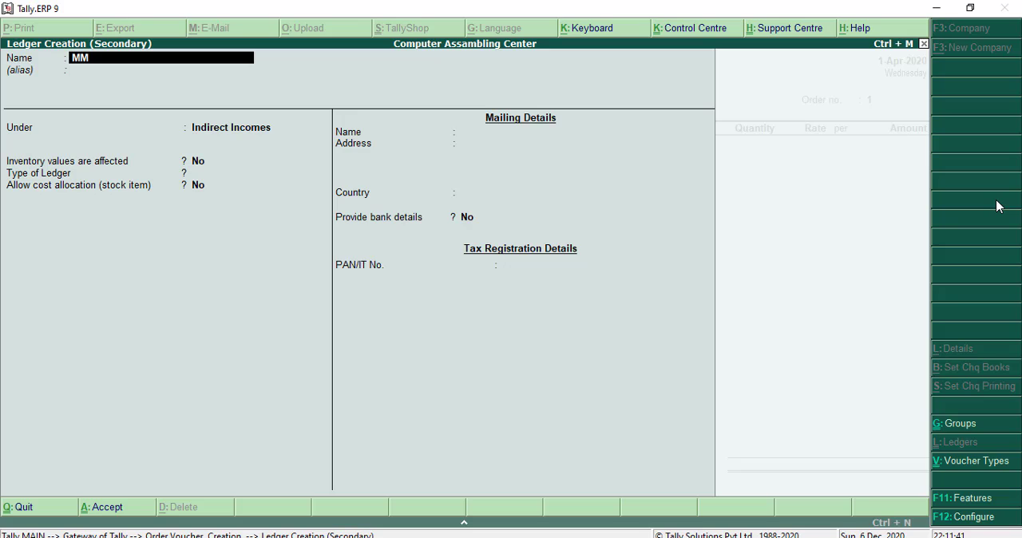
{"action": "type", "text": "& Co customer"}
{"action": "key", "text": "Return"}
{"action": "key", "text": "Return"}
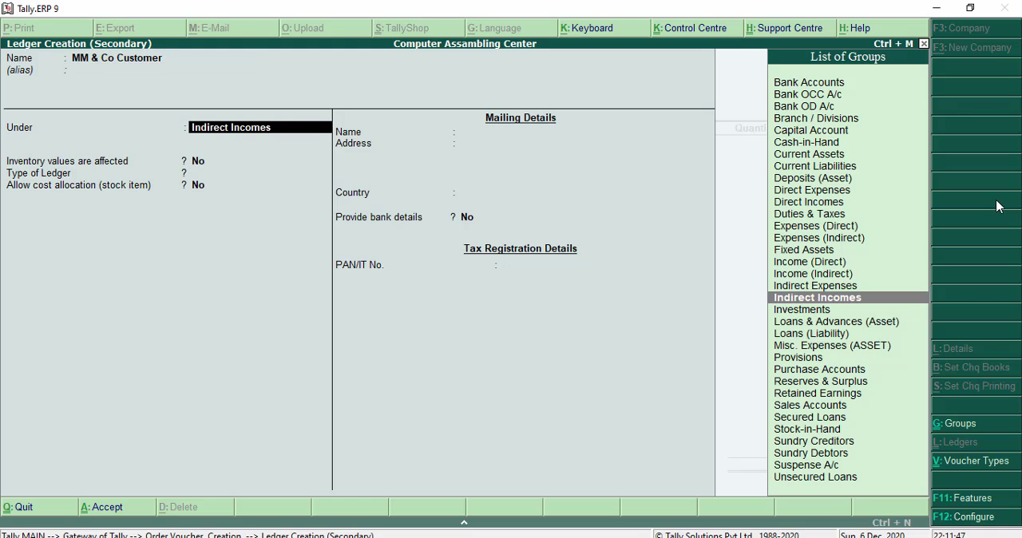
- Place the MM & Co Customer ledger under Sundry Debtors, keeping the default bill-by-bill and inventory settings
{"action": "type", "text": "Sundry"}
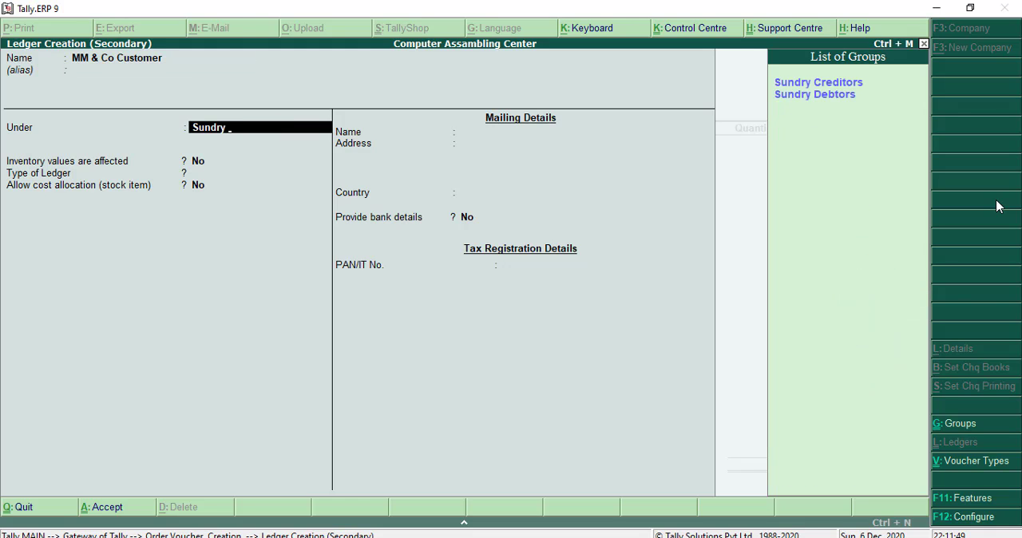
{"action": "type", "text": "d"}
{"action": "key", "text": "Return"}
- Keep MM & Co Customer's default mailing and tax registration details, and save the ledger
{"action": "key", "text": "Return"}
{"action": "key", "text": "Return"}
{"action": "key", "text": "Return"}
{"action": "key", "text": "Return"}
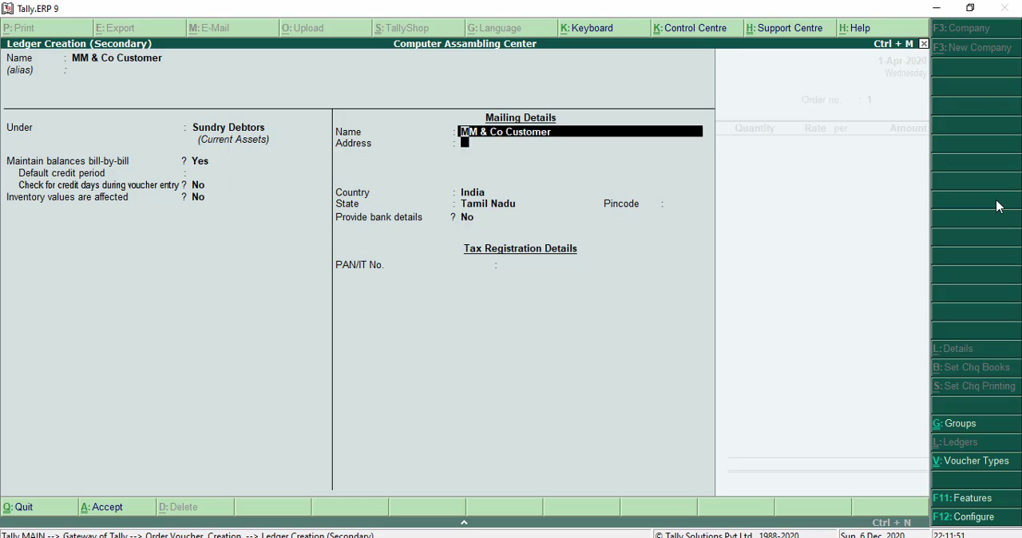
{"action": "key", "text": "Return"}
{"action": "key", "text": "Return"}
{"action": "key", "text": "Return"}
{"action": "key", "text": "Return"}
{"action": "key", "text": "Return"}
{"action": "key", "text": "Return"}
{"action": "key", "text": "Return"}
{"action": "key", "text": "Return"}
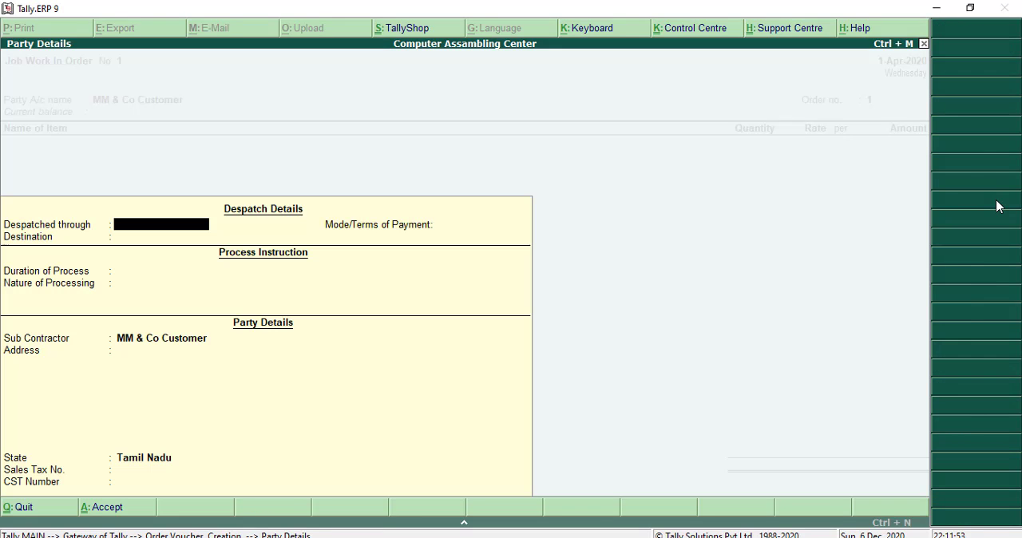
- Leave the order's despatch details and payment terms blank, and set the duration of process to 10 Days
{"action": "key", "text": "Return"}
{"action": "key", "text": "Return"}
{"action": "key", "text": "Return"}
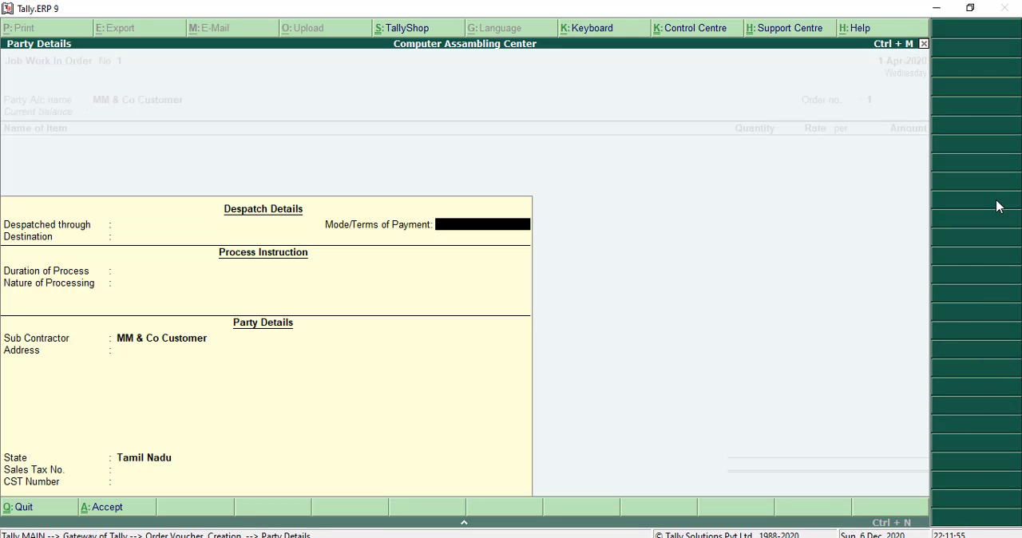
{"action": "type", "text": "10"}
{"action": "key", "text": "Return"}
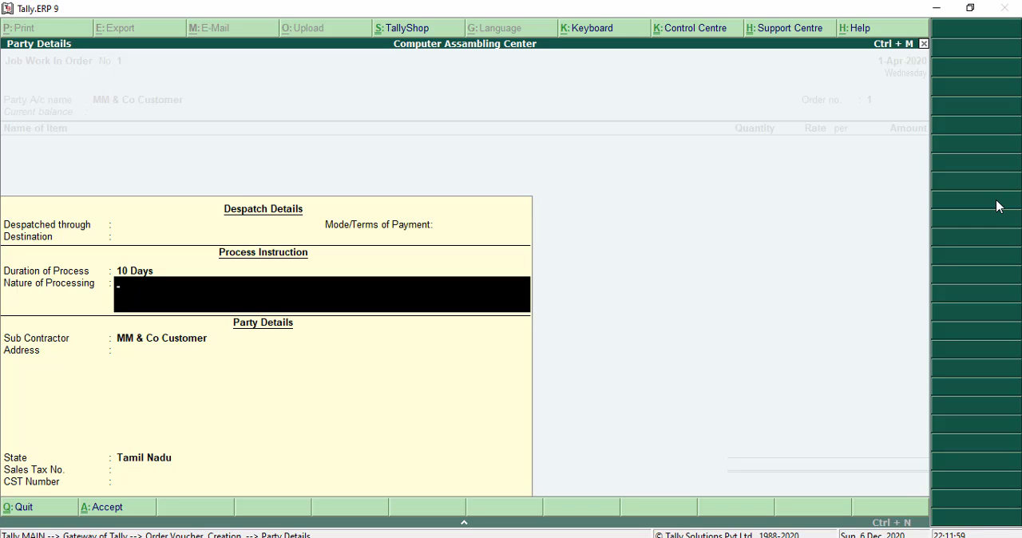
- Enter "assambling pc" as the nature of processing and accept the remaining party details with Tamil Nadu as the state
{"action": "type", "text": "asssamb"}
{"action": "key", "text": "BackSpace"}
{"action": "key", "text": "BackSpace"}
{"action": "key", "text": "BackSpace"}
{"action": "key", "text": "BackSpace"}
{"action": "type", "text": "ambling pc"}
{"action": "key", "text": "Return"}
{"action": "key", "text": "Return"}
{"action": "key", "text": "Return"}
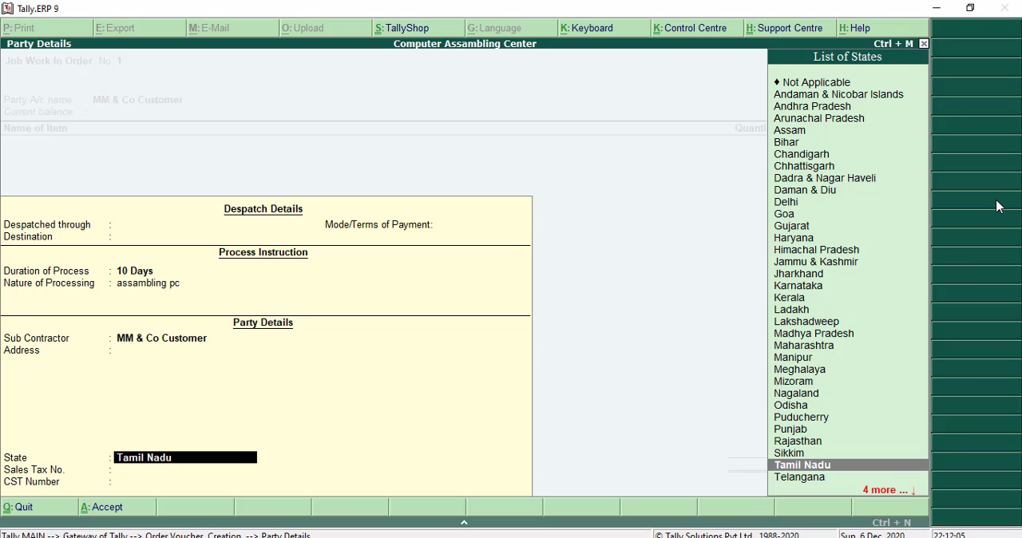
{"action": "key", "text": "Return"}
- Set the Job Work In Order's order number to job-001
{"action": "key", "text": "Return"}
{"action": "key", "text": "Return"}
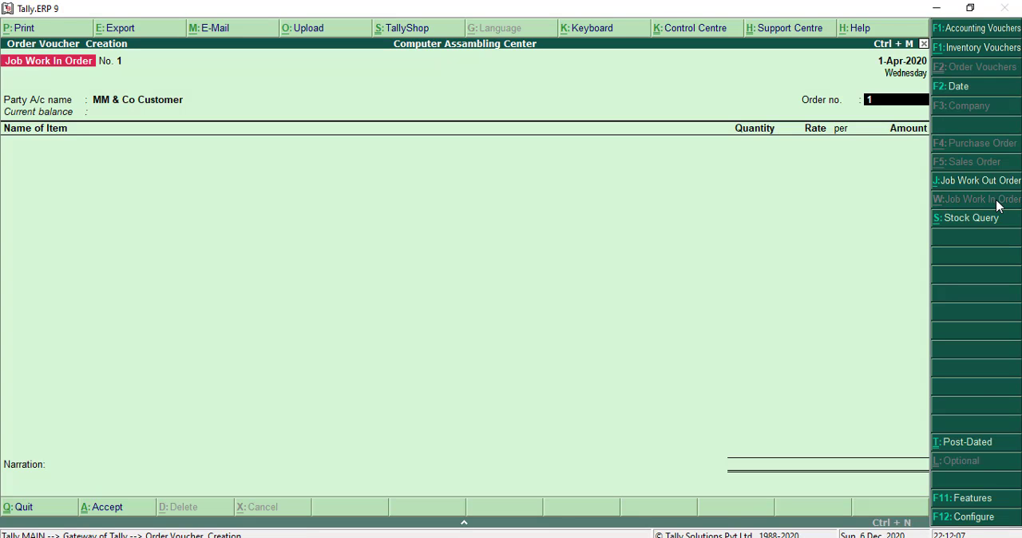
{"action": "type", "text": "job-100"}
{"action": "key", "text": "BackSpace"}
{"action": "key", "text": "BackSpace"}
{"action": "key", "text": "BackSpace"}
{"action": "type", "text": "001"}
{"action": "key", "text": "Return"}
- Add Computer as the ordered stock item and keep component tracking set to Yes
{"action": "type", "text": "S"}
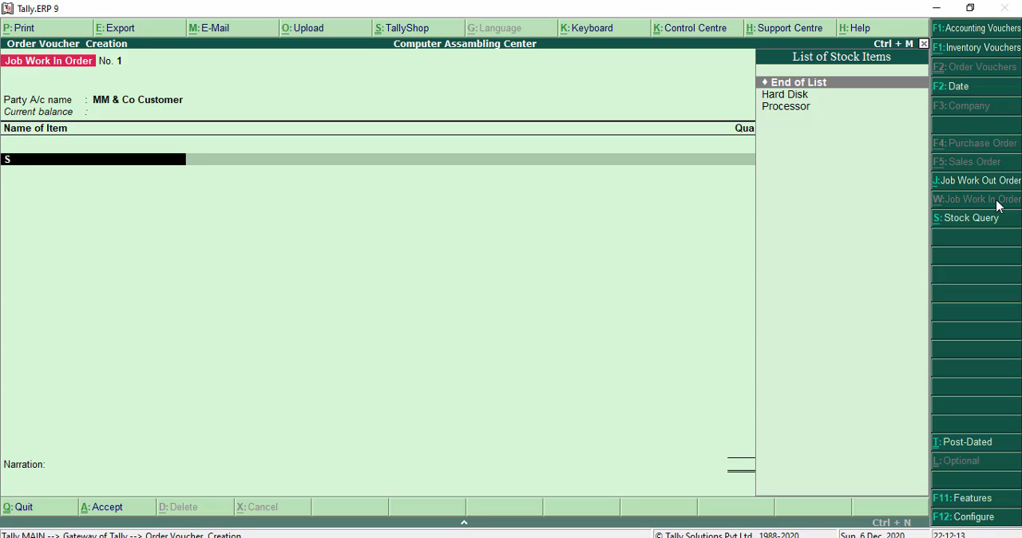
{"action": "key", "text": "BackSpace"}
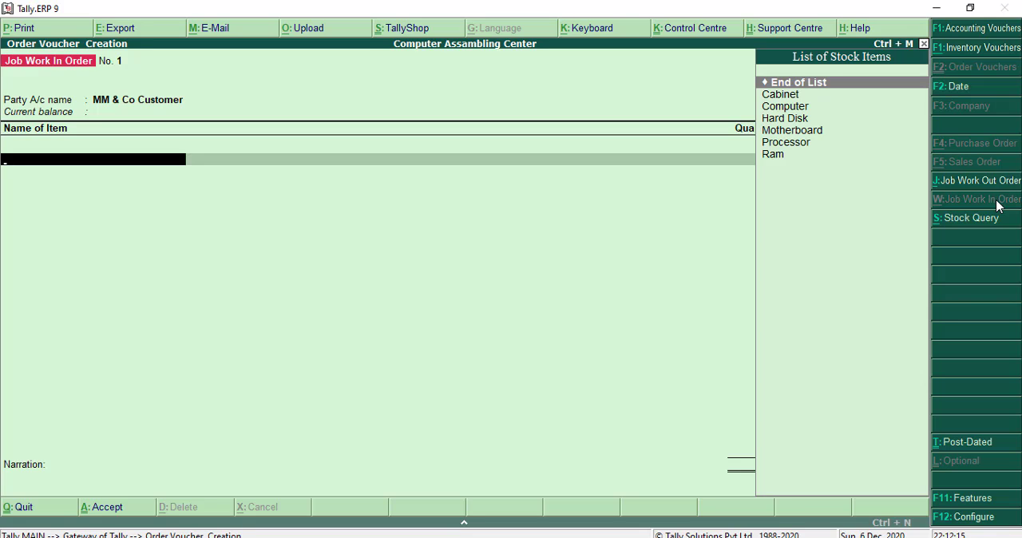
{"action": "key", "text": "Down"}
{"action": "key", "text": "Down"}
{"action": "key", "text": "Return"}
- Allocate 10 nos of Computer to the Job Work Location in godown, due on 1-Apr-2020
{"action": "key", "text": "Return"}
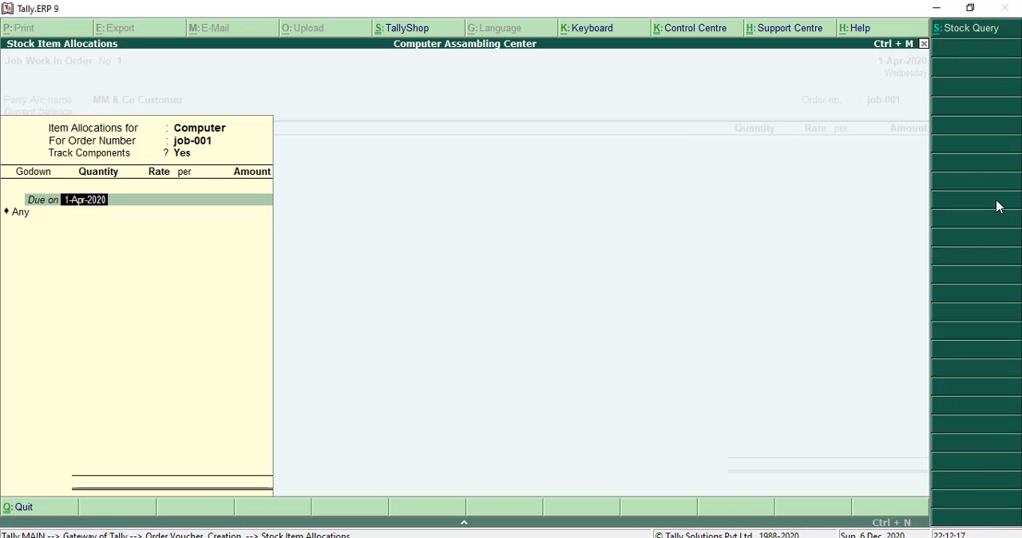
{"action": "key", "text": "Return"}
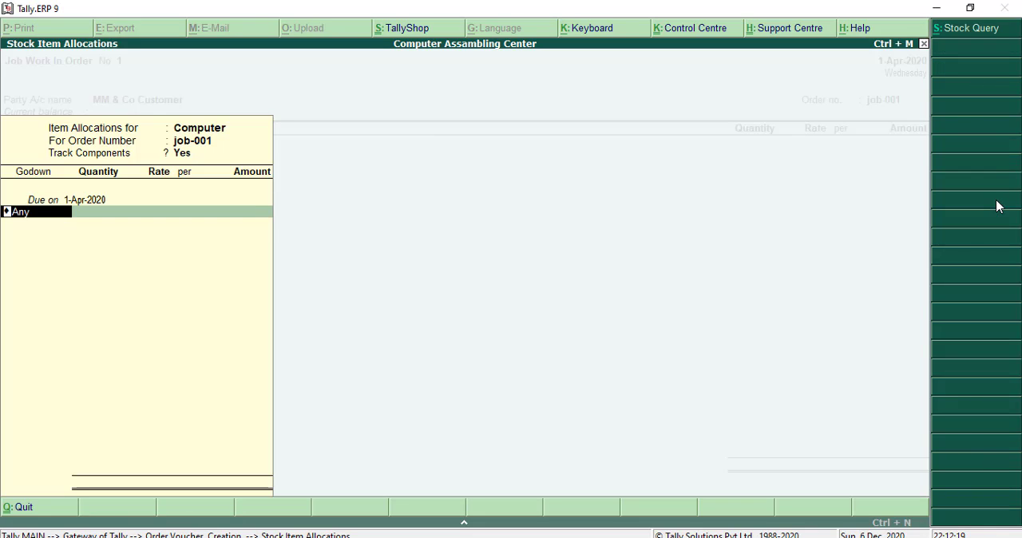
{"action": "type", "text": "J"}
{"action": "key", "text": "Return"}
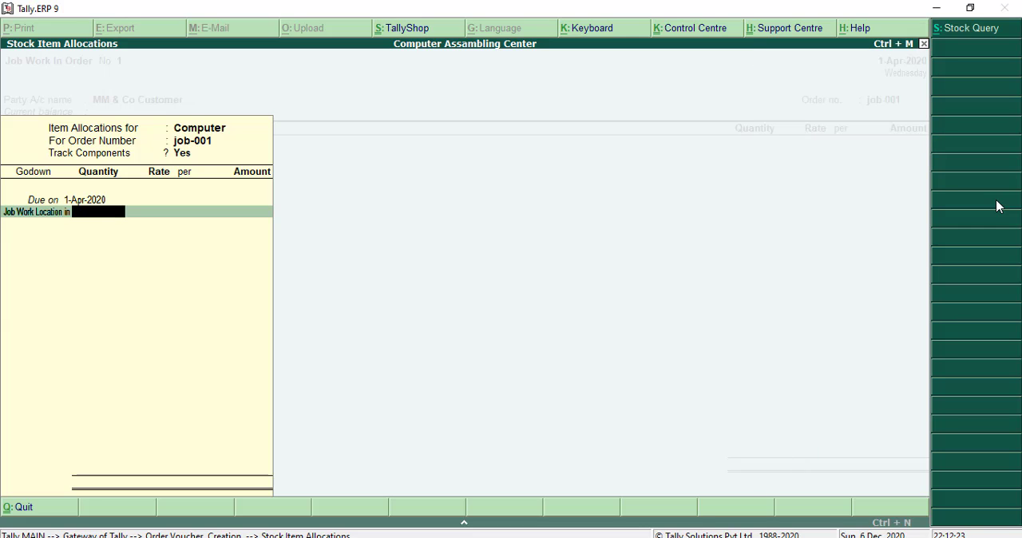
{"action": "type", "text": "10"}
{"action": "key", "text": "Return"}
- Fill the components from the Computer BOM and set the Cabinet rate to 1,000 per nos, keeping its other allocation values
{"action": "key", "text": "Return"}
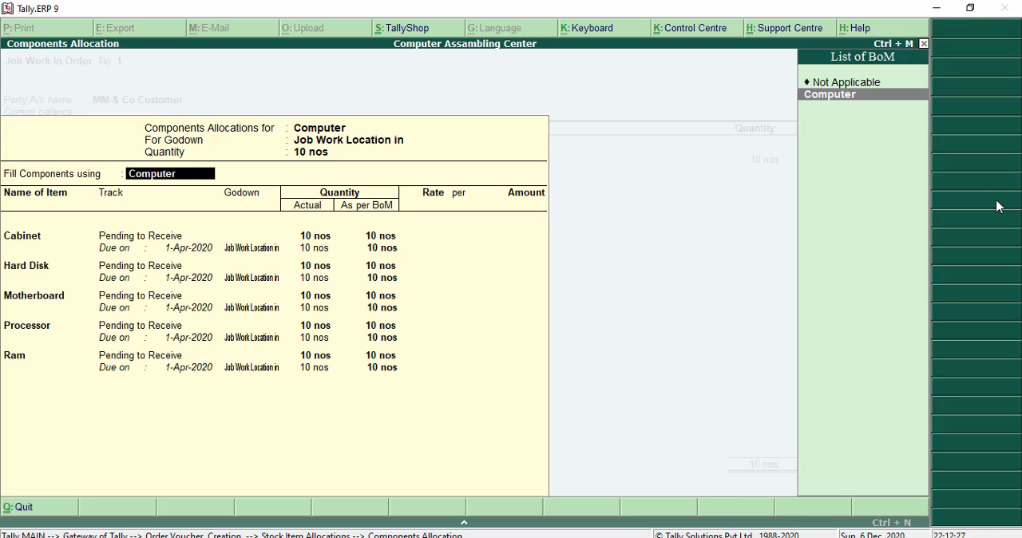
{"action": "key", "text": "Return"}
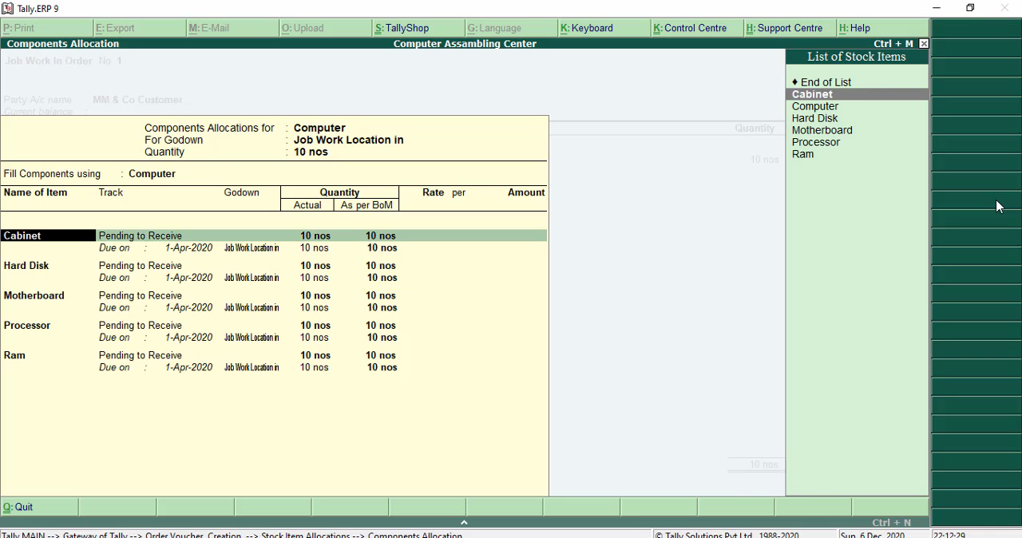
{"action": "key", "text": "Return"}
{"action": "key", "text": "Return"}
{"action": "key", "text": "Return"}
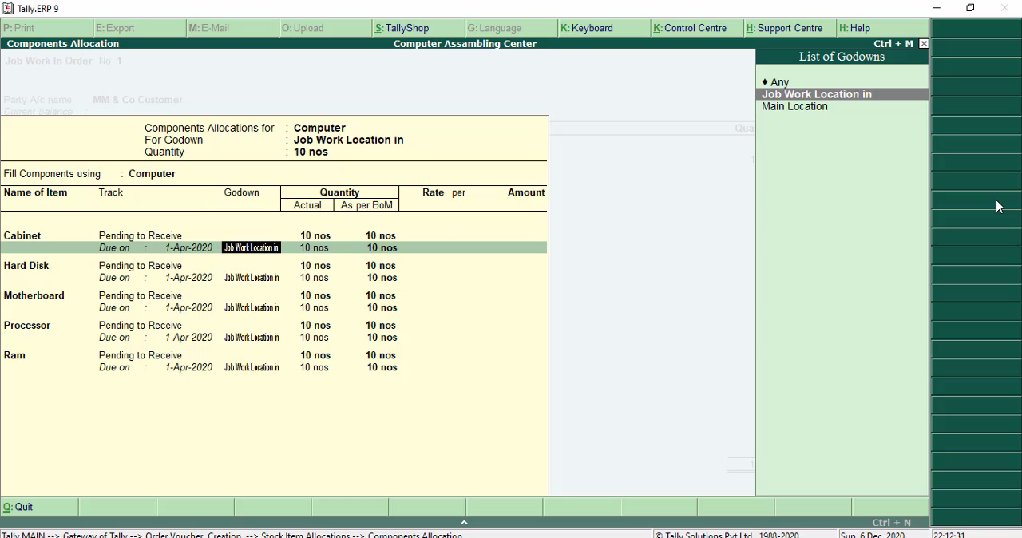
{"action": "key", "text": "Return"}
{"action": "key", "text": "Return"}
{"action": "type", "text": "1000"}
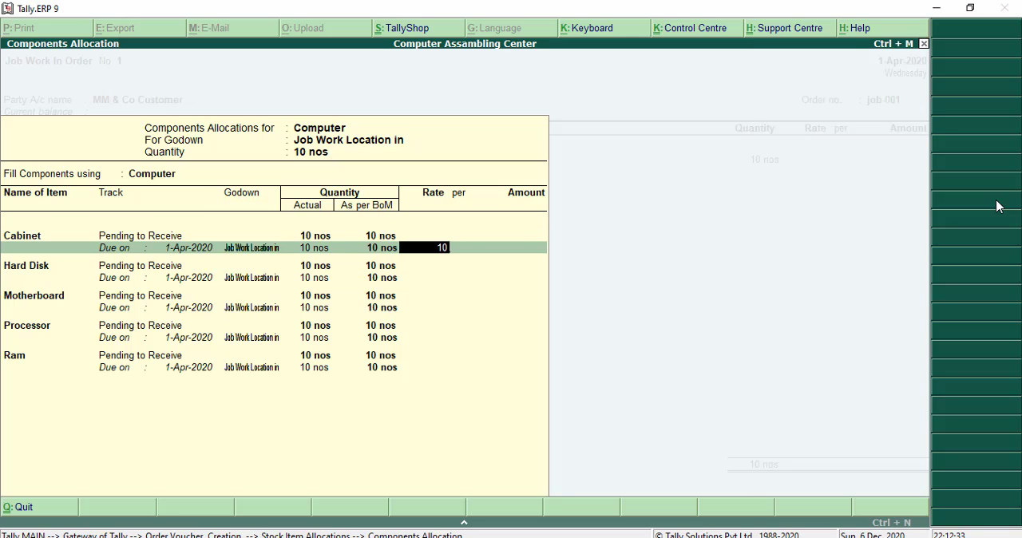
- Set the Hard Disk component's rate to 1,500 per nos, keeping its tracking, due date, godown and quantity
{"action": "key", "text": "Return"}
{"action": "key", "text": "Return"}
{"action": "key", "text": "Return"}
{"action": "key", "text": "Return"}
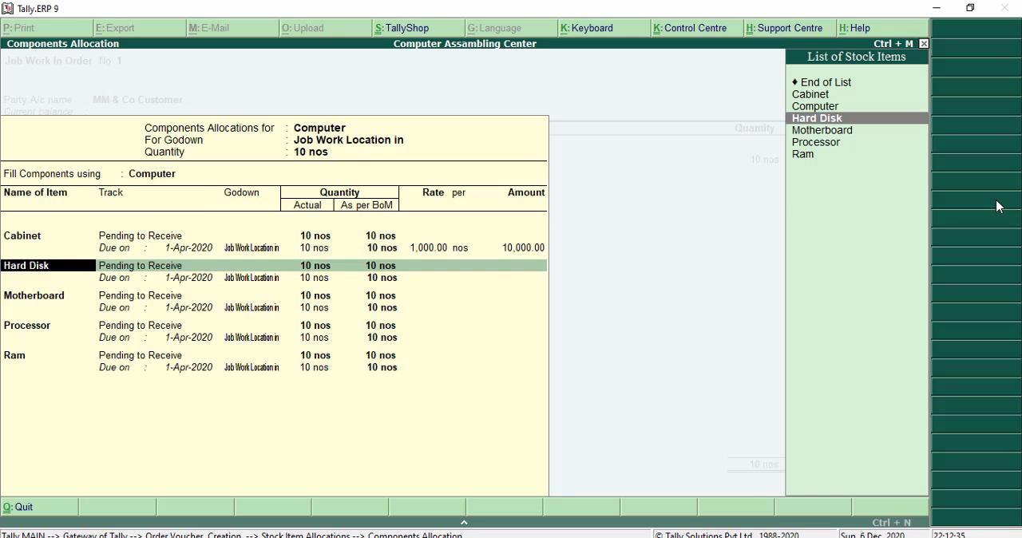
{"action": "key", "text": "Return"}
{"action": "key", "text": "Return"}
{"action": "key", "text": "Return"}
{"action": "key", "text": "Return"}
{"action": "key", "text": "Return"}
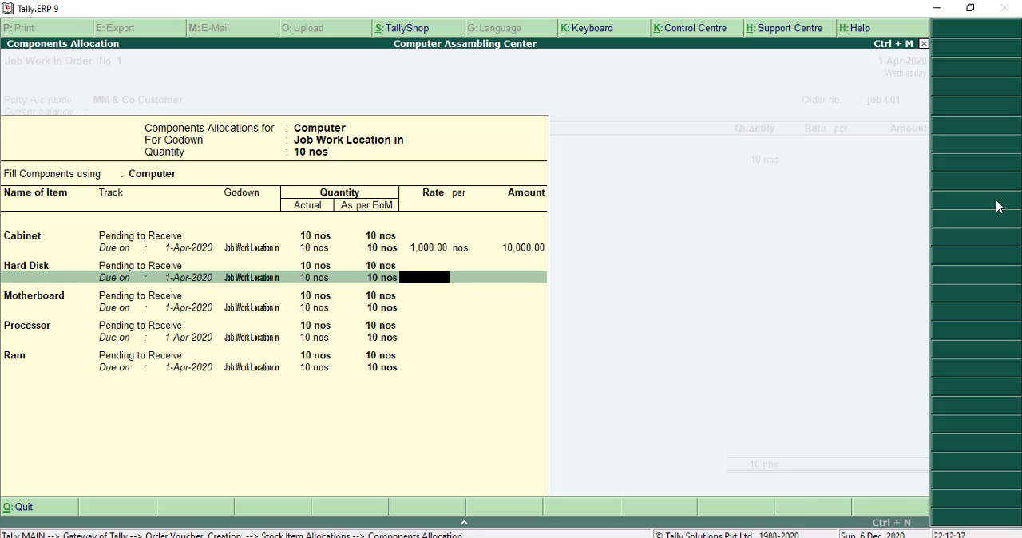
{"action": "type", "text": "1500"}
{"action": "key", "text": "Return"}
{"action": "key", "text": "Return"}
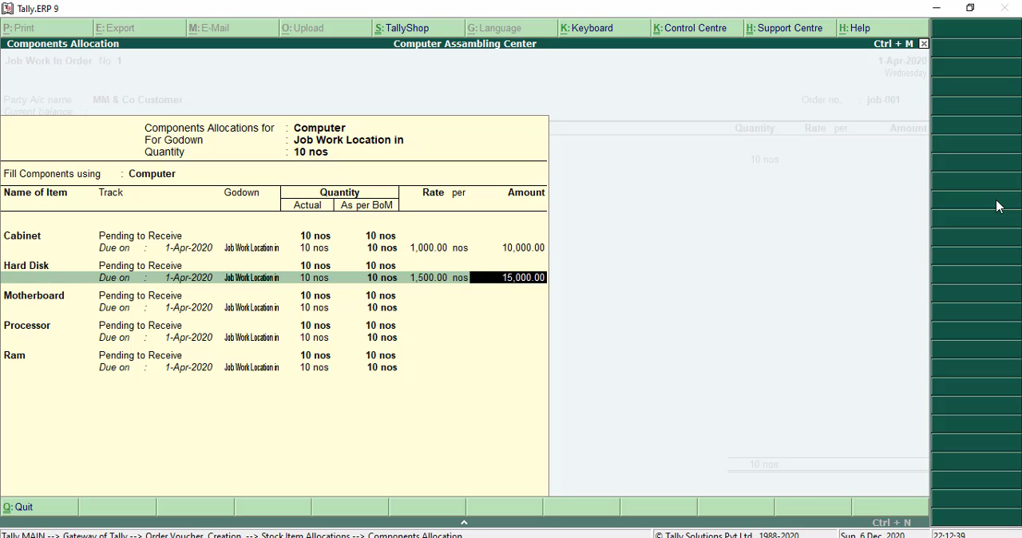
{"action": "key", "text": "Return"}
- Set the Motherboard component's rate to 3,500 per nos, keeping its default allocation details
{"action": "key", "text": "Return"}
{"action": "key", "text": "Return"}
{"action": "key", "text": "Return"}
{"action": "key", "text": "Return"}
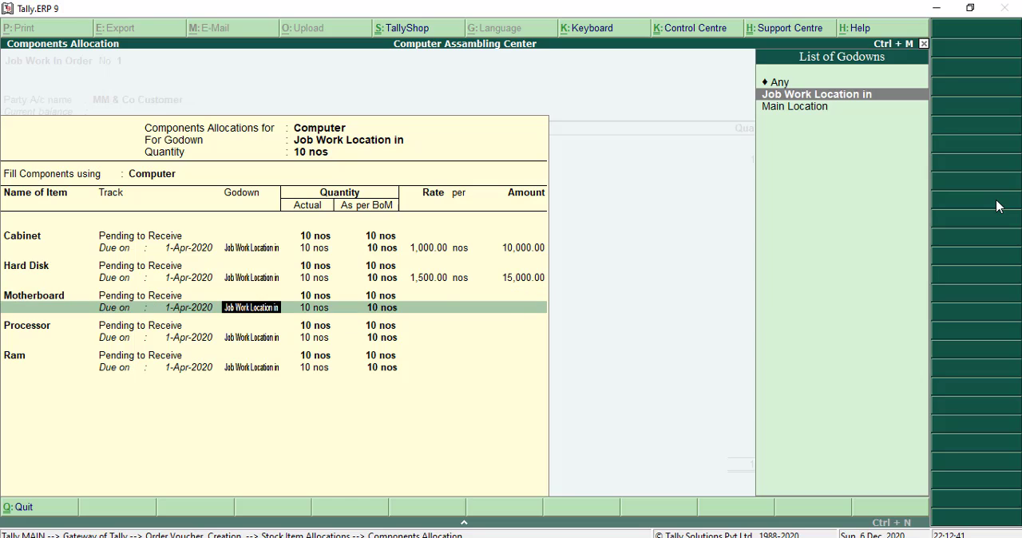
{"action": "key", "text": "Return"}
{"action": "key", "text": "Return"}
{"action": "type", "text": "3,500"}
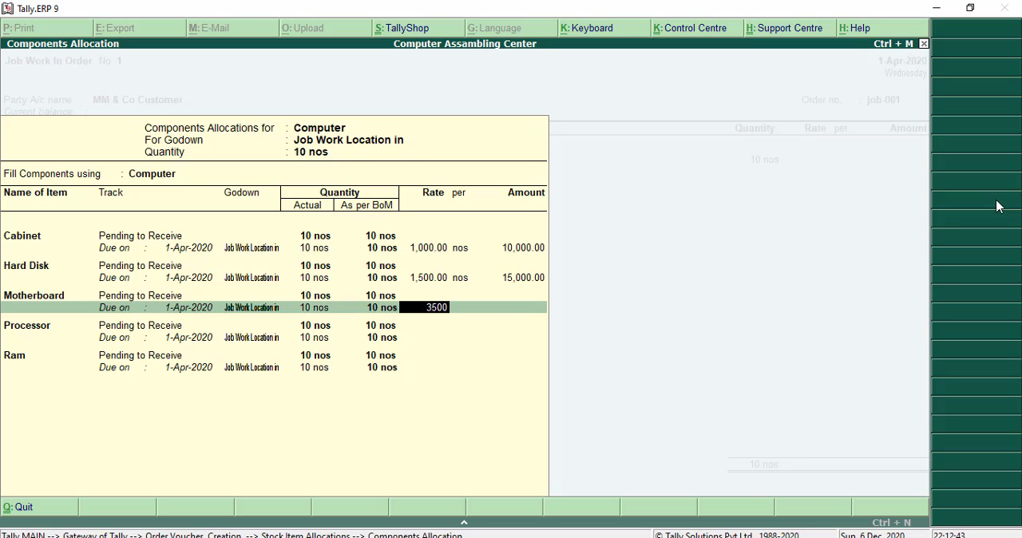
- Set the Processor component's rate to 2,000 per nos, keeping its default allocation details
{"action": "key", "text": "Return"}
{"action": "key", "text": "Return"}
{"action": "key", "text": "Return"}
{"action": "key", "text": "Return"}
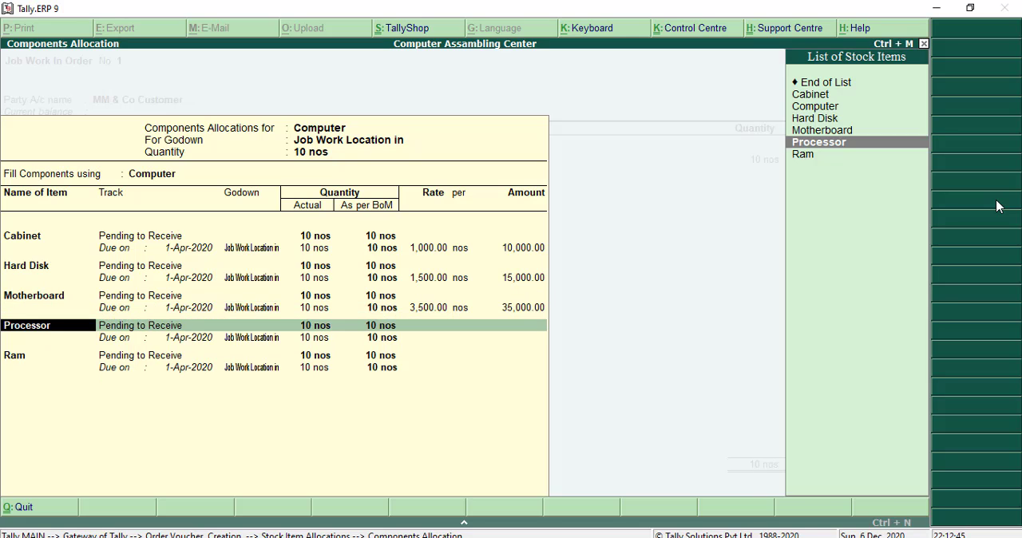
{"action": "key", "text": "Return"}
{"action": "key", "text": "Return"}
{"action": "key", "text": "Return"}
{"action": "key", "text": "Return"}
{"action": "key", "text": "Return"}
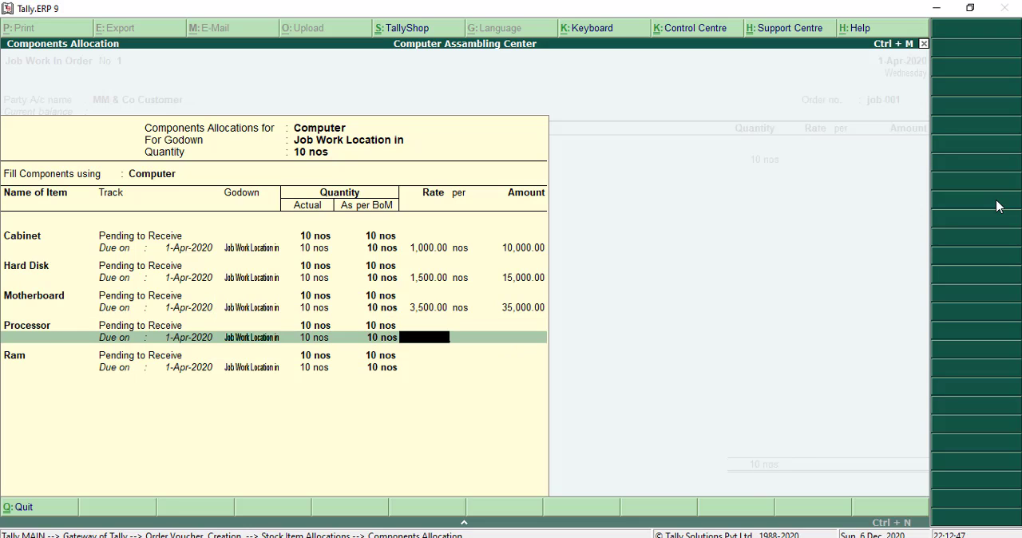
{"action": "type", "text": "2000"}
{"action": "key", "text": "Return"}
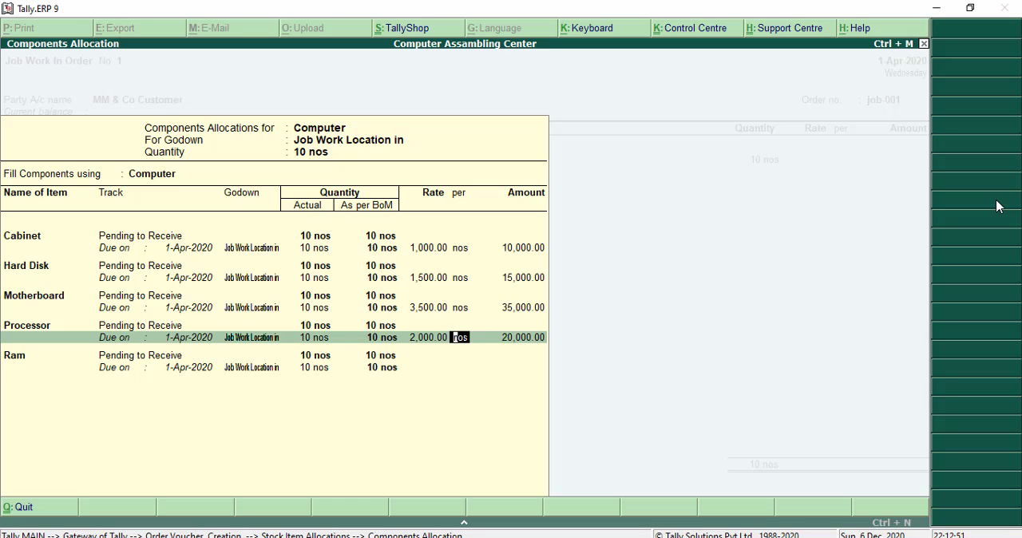
{"action": "key", "text": "Return"}
{"action": "key", "text": "Return"}
{"action": "key", "text": "Return"}
{"action": "key", "text": "Return"}
{"action": "key", "text": "Return"}
{"action": "key", "text": "Return"}
{"action": "key", "text": "Return"}
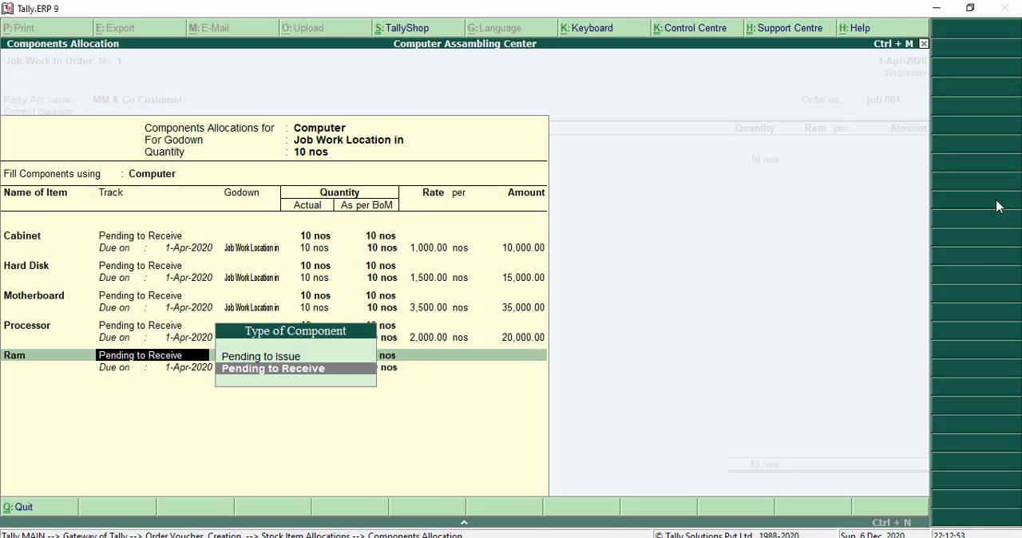
- Set the Ram component's rate to 1,000 per nos and finish the components allocation
{"action": "type", "text": "1"}
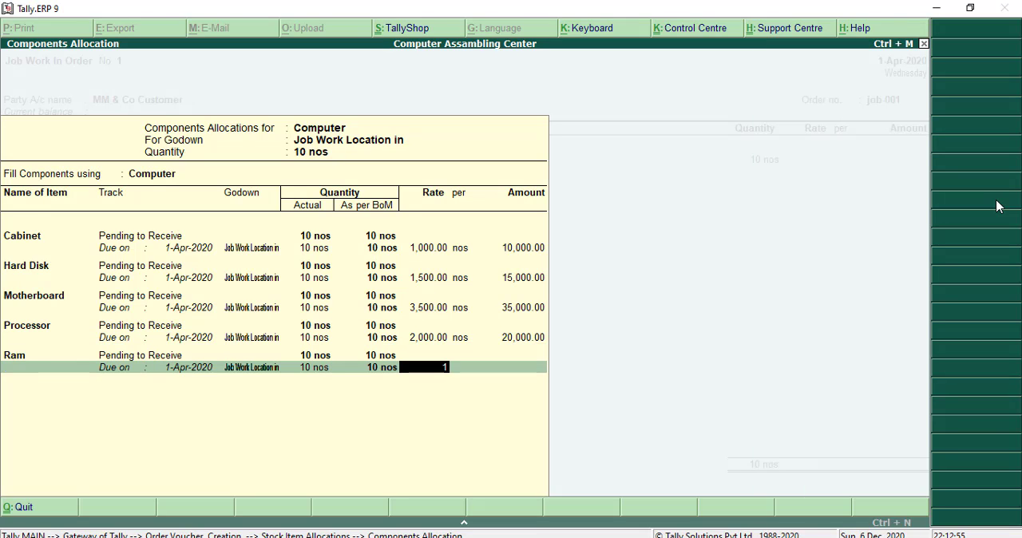
{"action": "type", "text": ",000"}
{"action": "key", "text": "Return"}
{"action": "key", "text": "Return"}
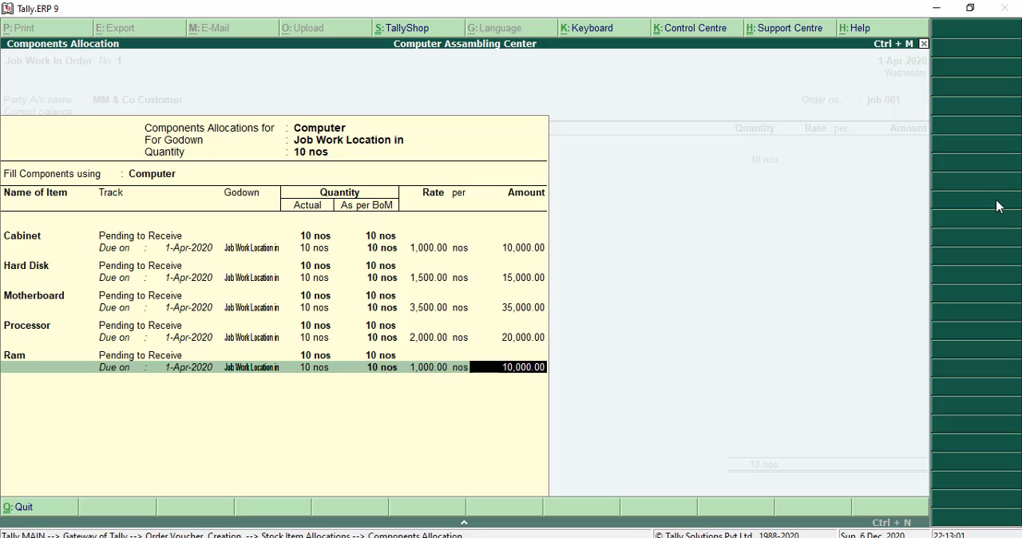
{"action": "key", "text": "Return"}
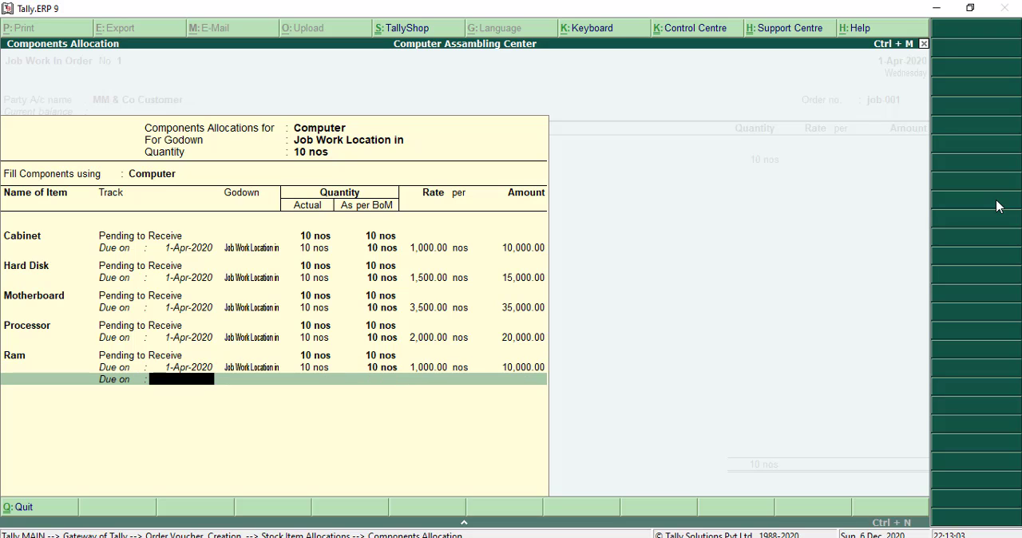
{"action": "key", "text": "Return"}
- Set Computer's rate to 9,000 per nos and complete its item allocation
{"action": "key", "text": "Return"}
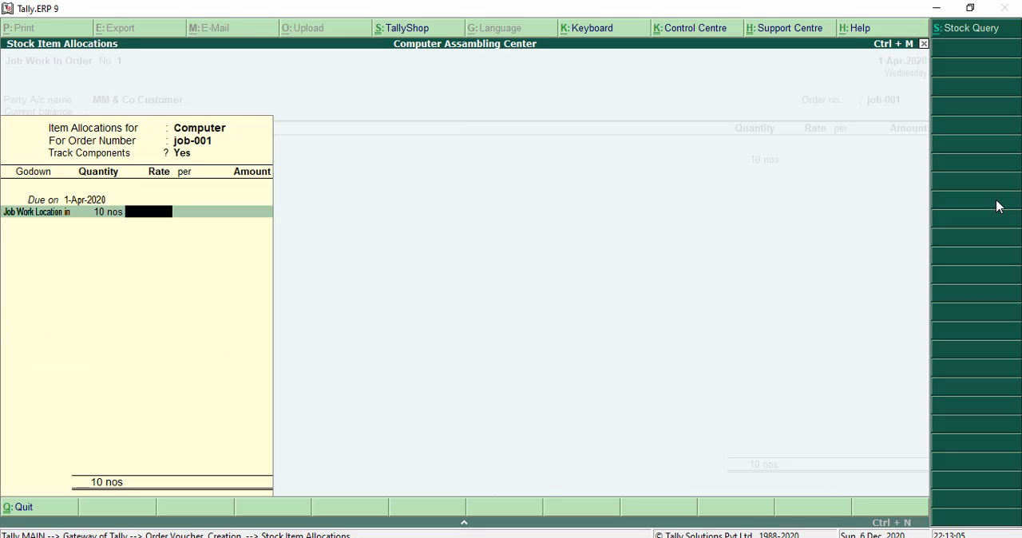
{"action": "type", "text": "9000"}
{"action": "key", "text": "Return"}
{"action": "key", "text": "Return"}
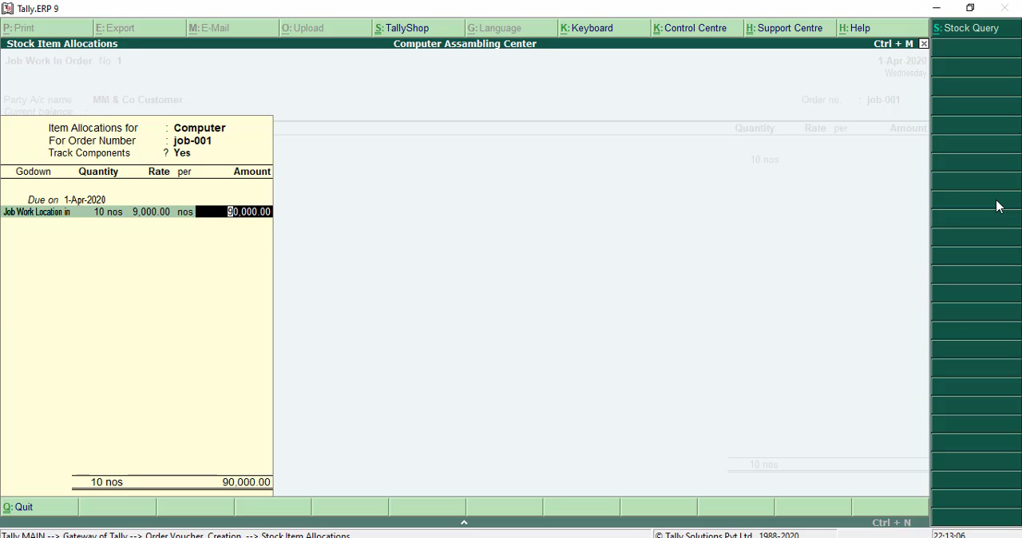
{"action": "key", "text": "Return"}
{"action": "key", "text": "Return"}
{"action": "key", "text": "Return"}
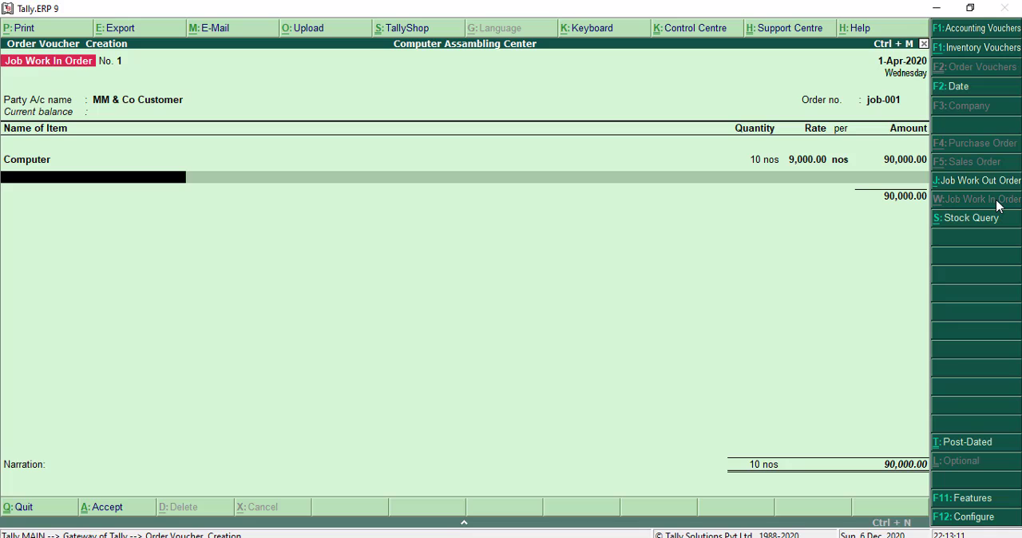
- End the item list without further entries and save the Job Work In Order voucher
{"action": "key", "text": "Return"}
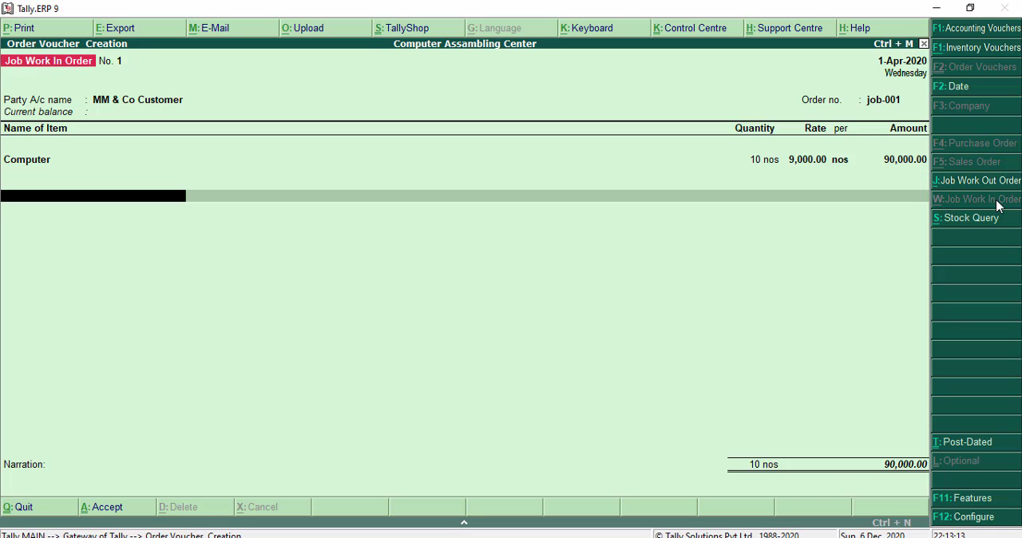
{"action": "key", "text": "Return"}
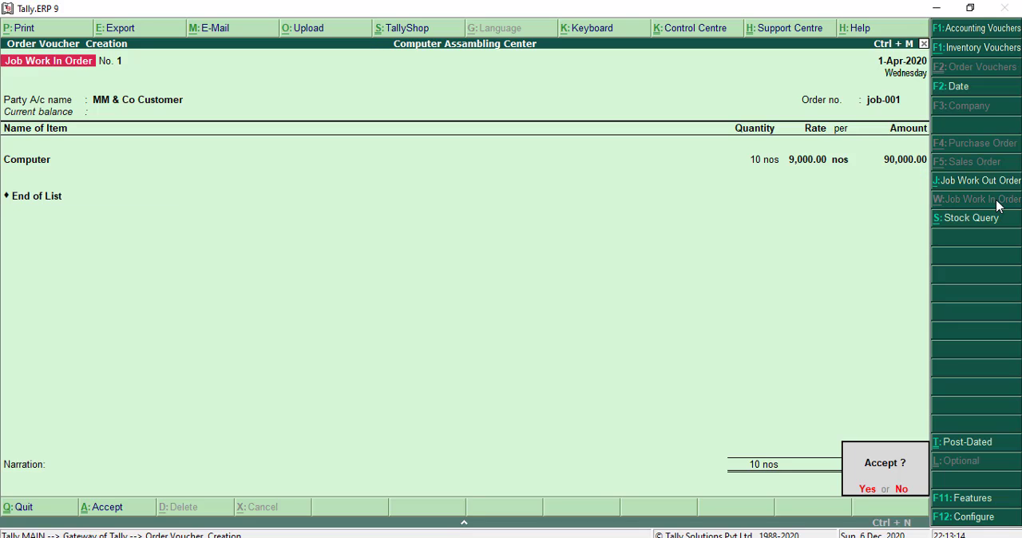
{"action": "key", "text": "Return"}
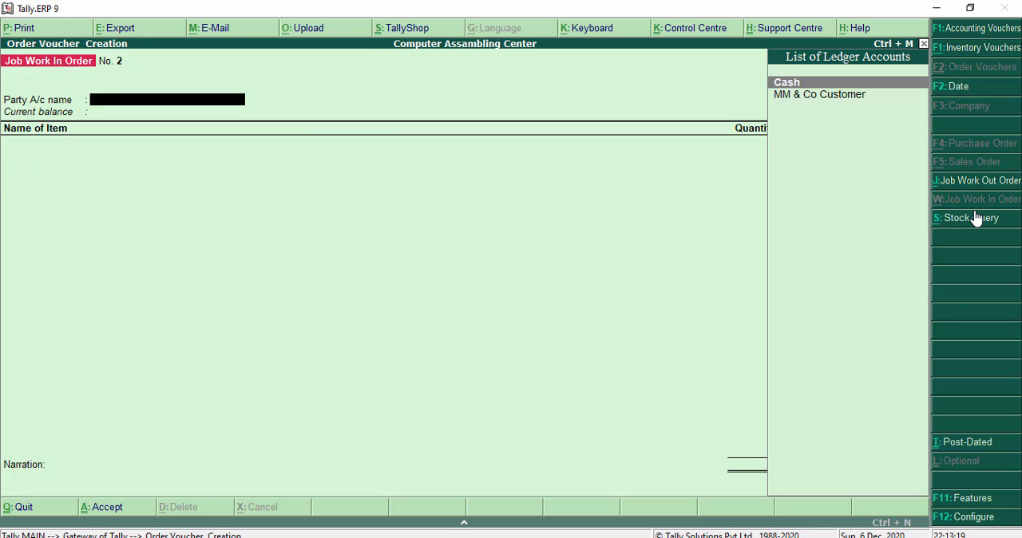
- Leave order voucher entry and open a new inventory voucher
{"action": "key", "text": "Escape"}
{"action": "key", "text": "Return"}
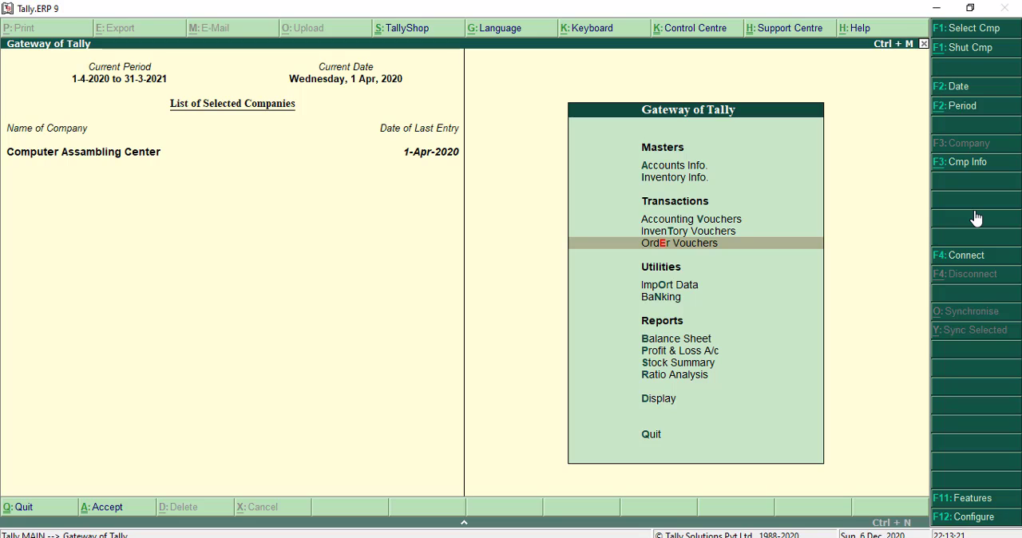
{"action": "key", "text": "Up"}
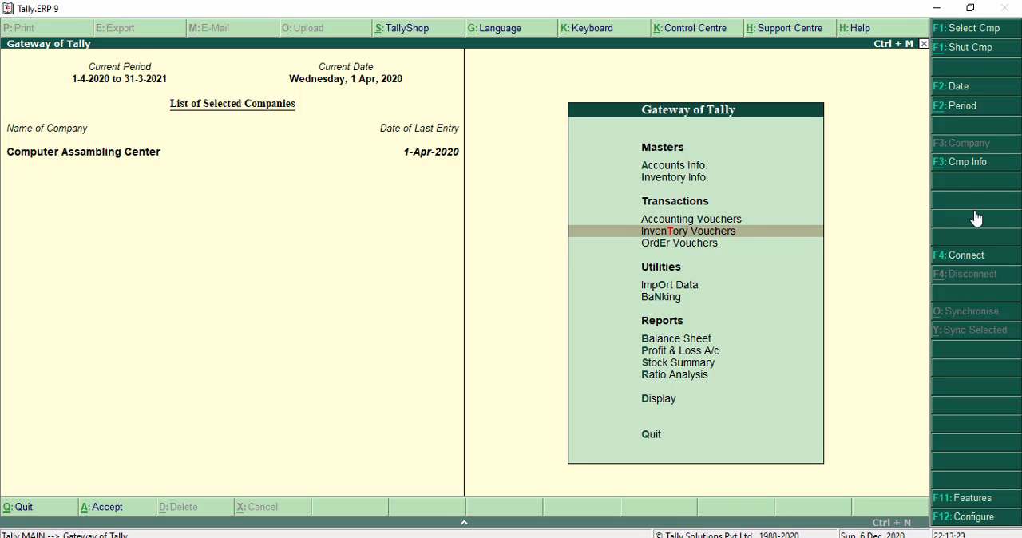
{"action": "key", "text": "Return"}
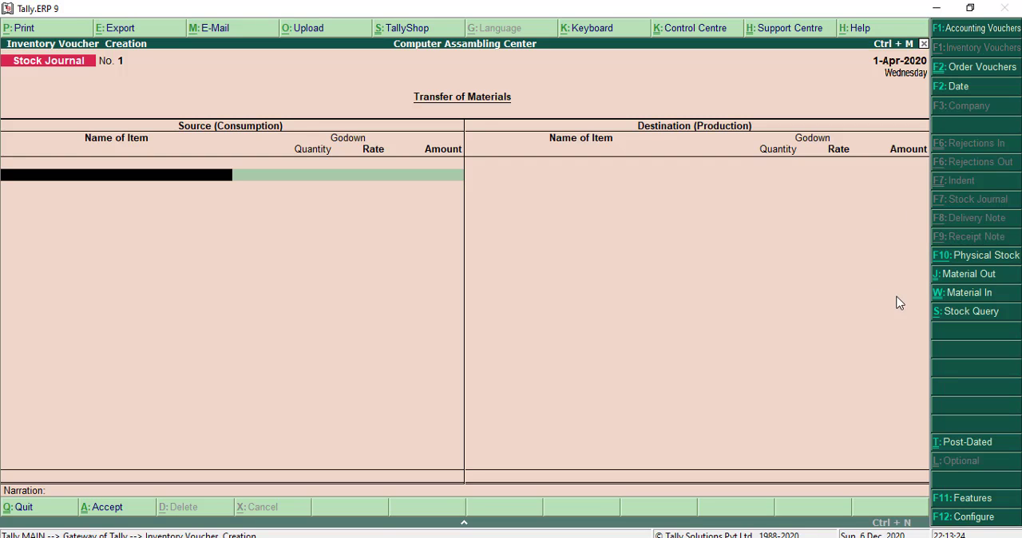
- Start a Material In voucher for MM & Co Customer, link it to order job-001 and accept the party details
{"action": "left_click", "coordinate": [968, 292]}
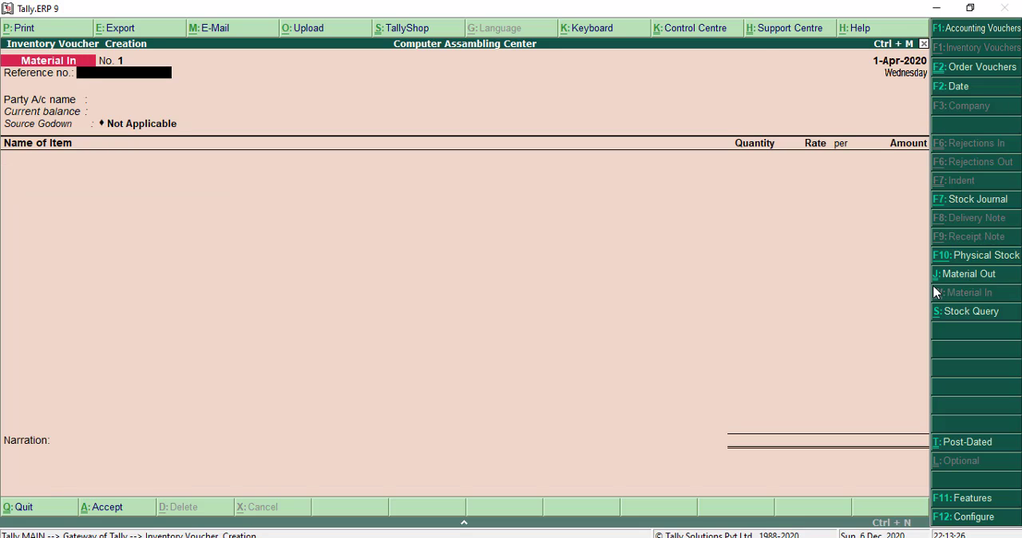
{"action": "key", "text": "Down"}
{"action": "key", "text": "Return"}
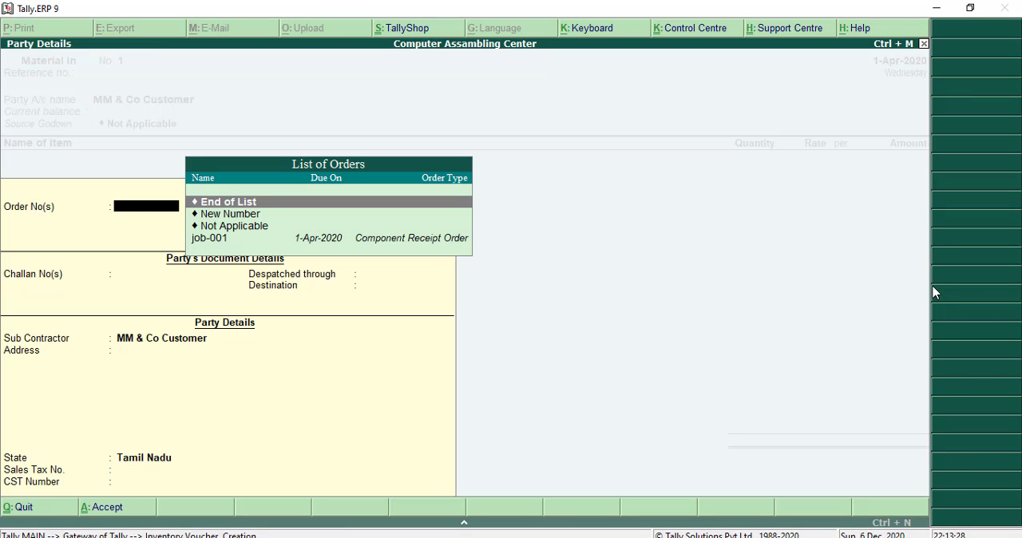
{"action": "key", "text": "Down"}
{"action": "key", "text": "Down"}
{"action": "key", "text": "Down"}
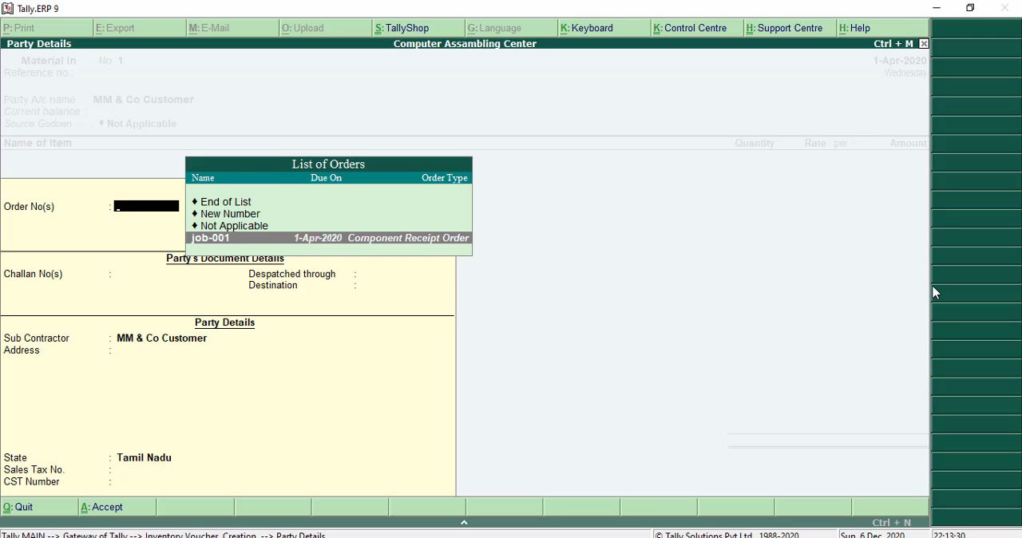
{"action": "key", "text": "Return"}
{"action": "key", "text": "Return"}
{"action": "key", "text": "Return"}
{"action": "key", "text": "Return"}
{"action": "key", "text": "Return"}
{"action": "key", "text": "Return"}
{"action": "key", "text": "Return"}
{"action": "key", "text": "Return"}
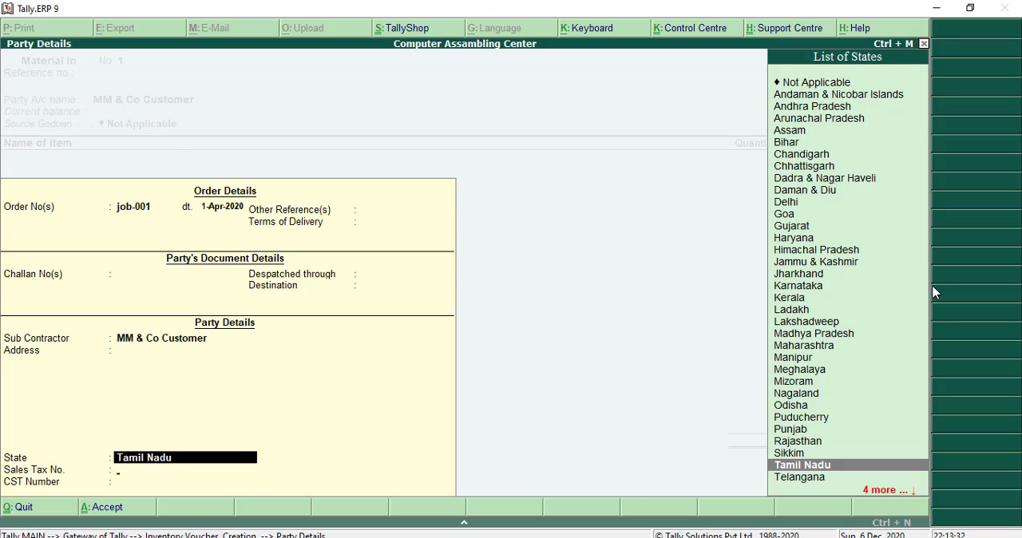
{"action": "key", "text": "Return"}
{"action": "key", "text": "Return"}
{"action": "key", "text": "Return"}
{"action": "key", "text": "Return"}
- Set the Material In voucher's source godown to Job Work Location in
{"action": "key", "text": "BackSpace"}
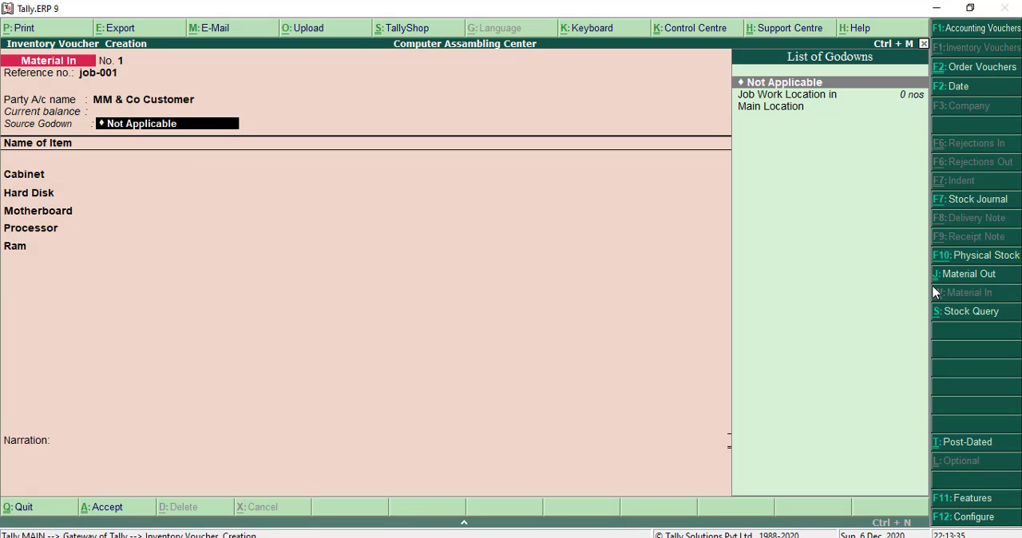
{"action": "key", "text": "Down"}
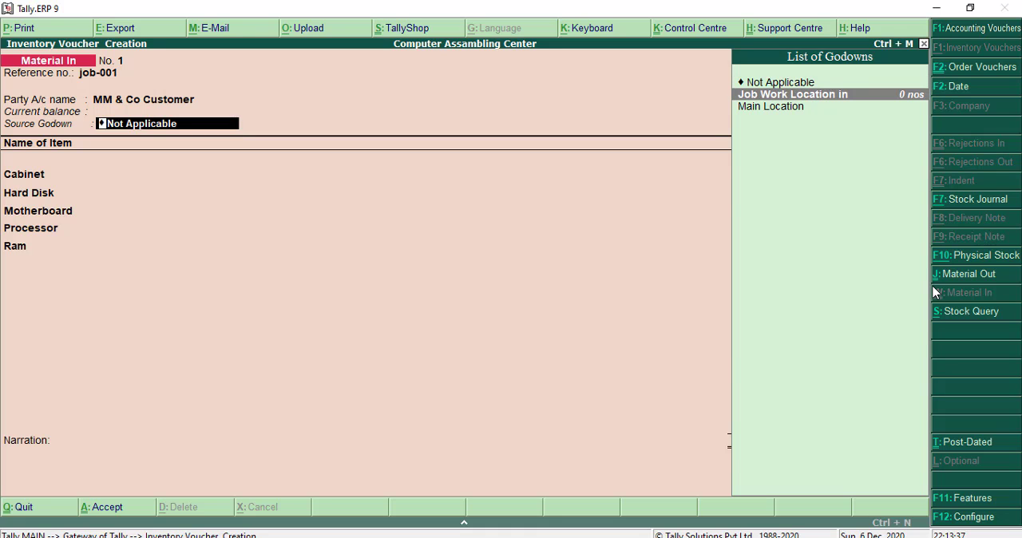
{"action": "key", "text": "Return"}
- Allocate Cabinet against order job-001 and end its item allocation list
{"action": "key", "text": "Return"}
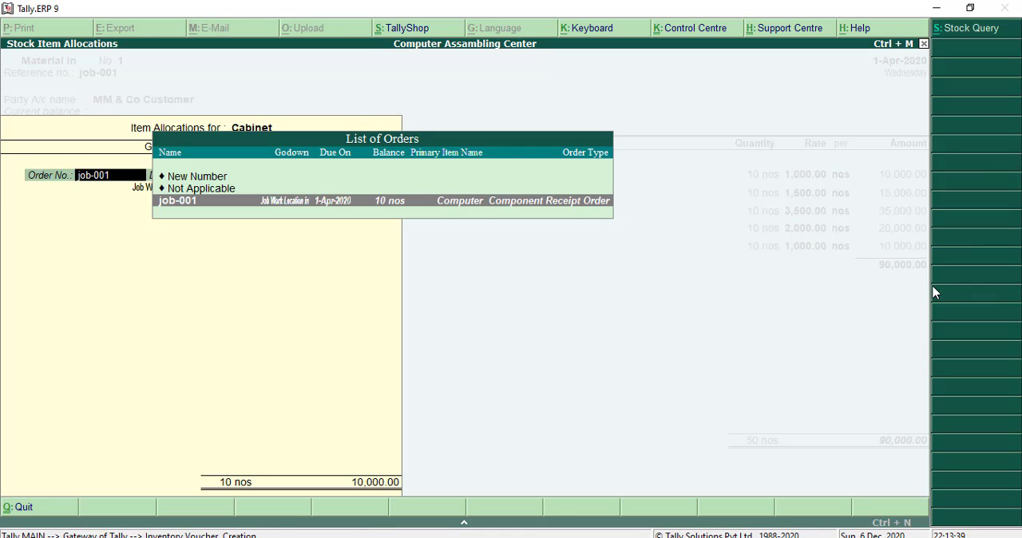
{"action": "key", "text": "Return"}
{"action": "key", "text": "Return"}
{"action": "key", "text": "Return"}
{"action": "key", "text": "Return"}
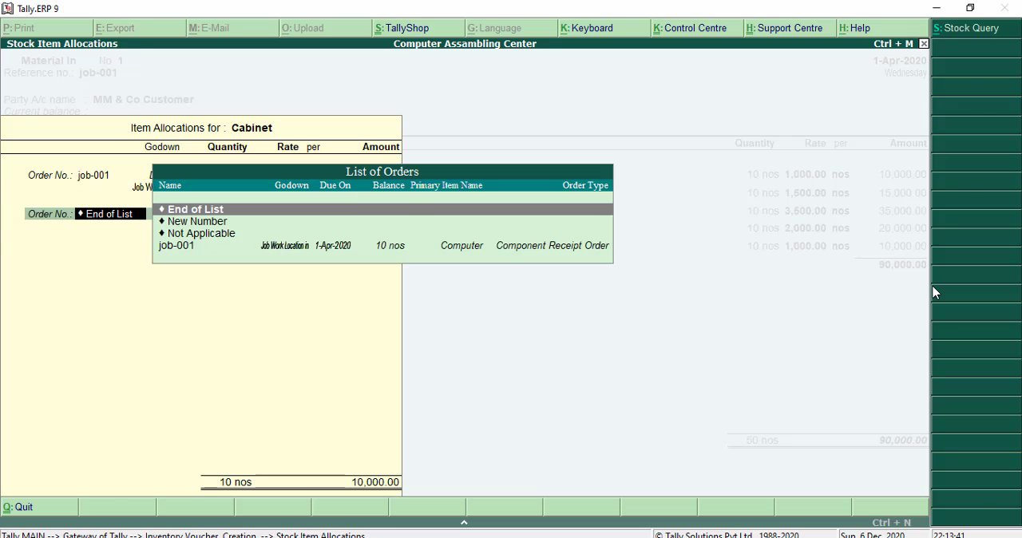
{"action": "key", "text": "Return"}
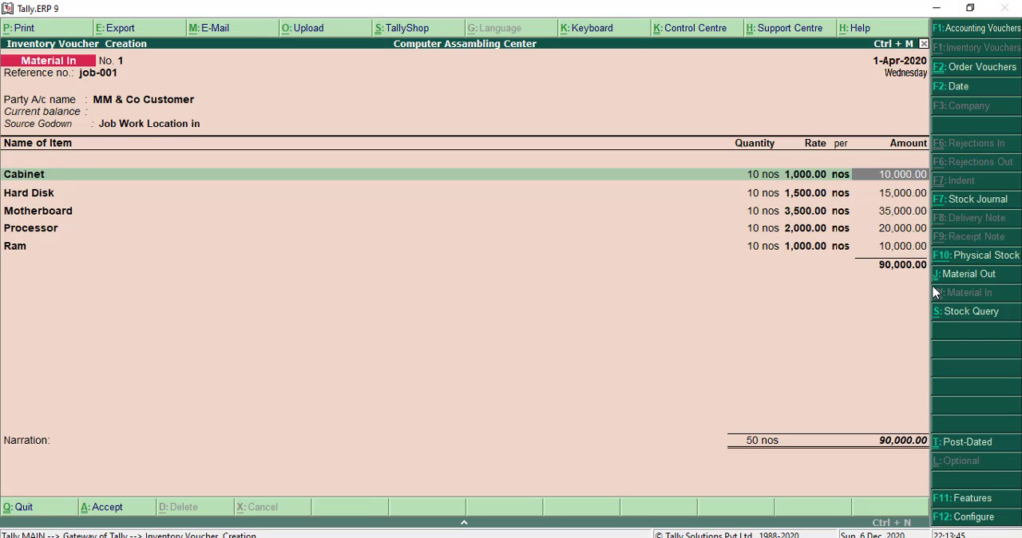
- Save the Material In voucher and leave inventory voucher entry
{"action": "key", "text": "ctrl+a"}
{"action": "key", "text": "Escape"}
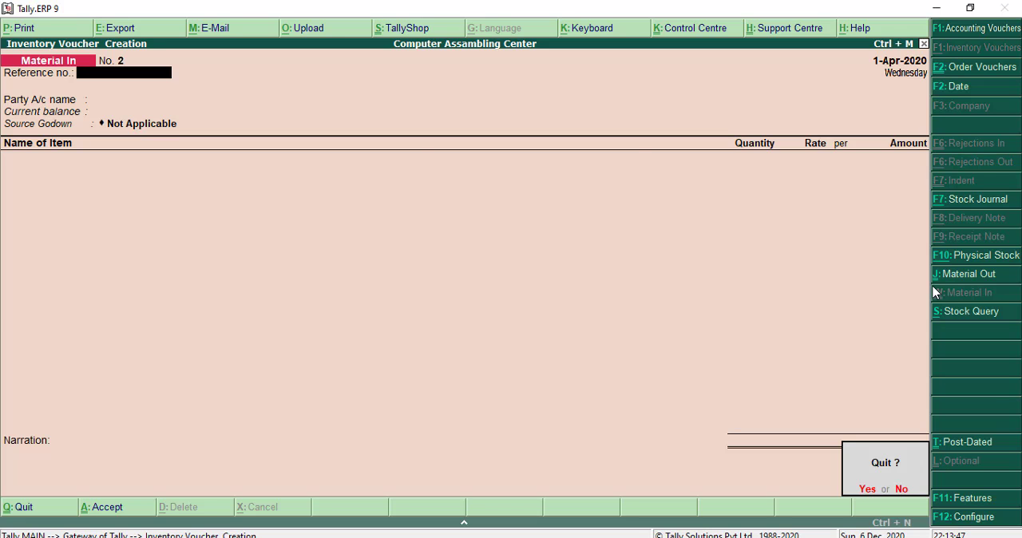
{"action": "key", "text": "Return"}
- View the Stock Summary report and return to the main menu
{"action": "key", "text": "s"}
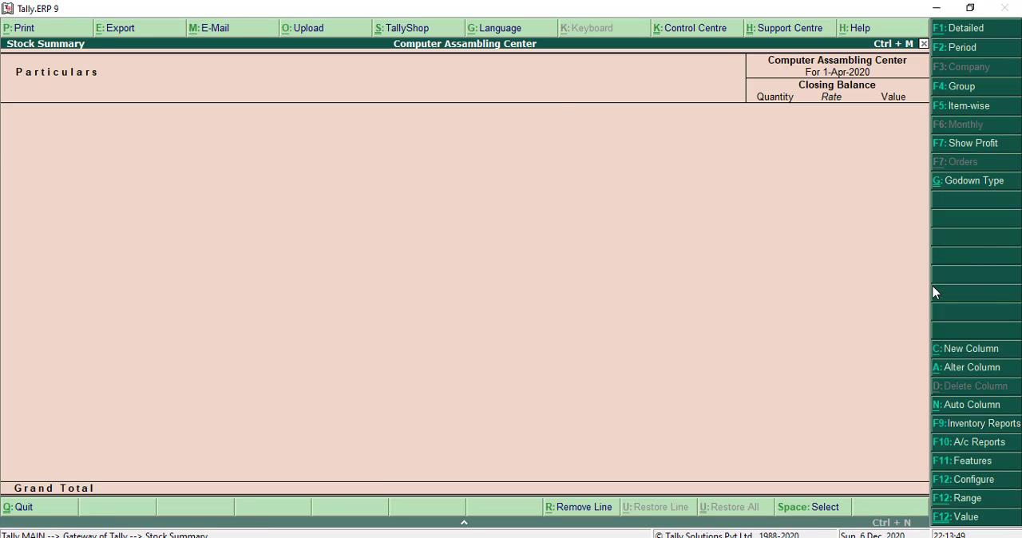
{"action": "key", "text": "Escape"}
{"action": "key", "text": "Up"}
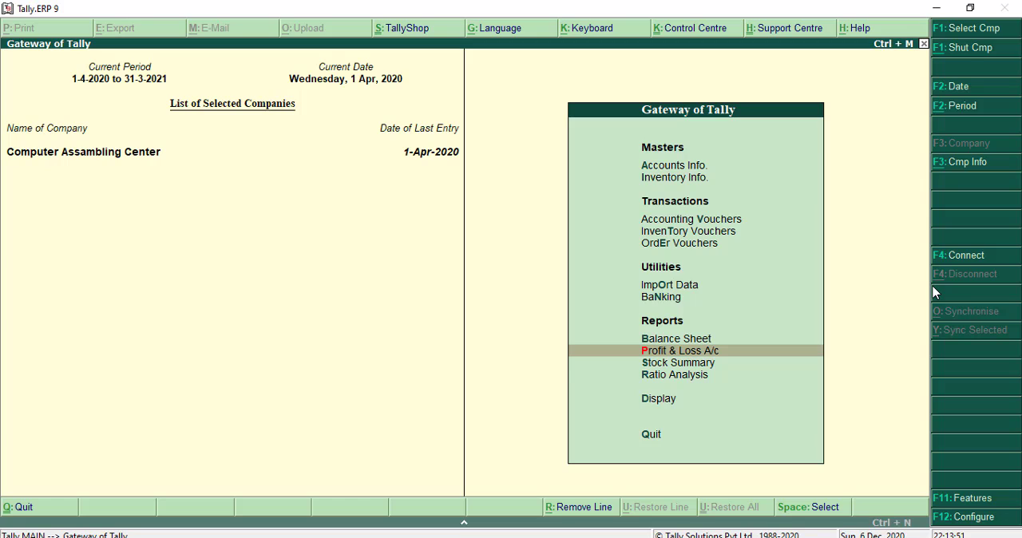
{"action": "key", "text": "Down"}
{"action": "key", "text": "Up"}
{"action": "key", "text": "Up"}
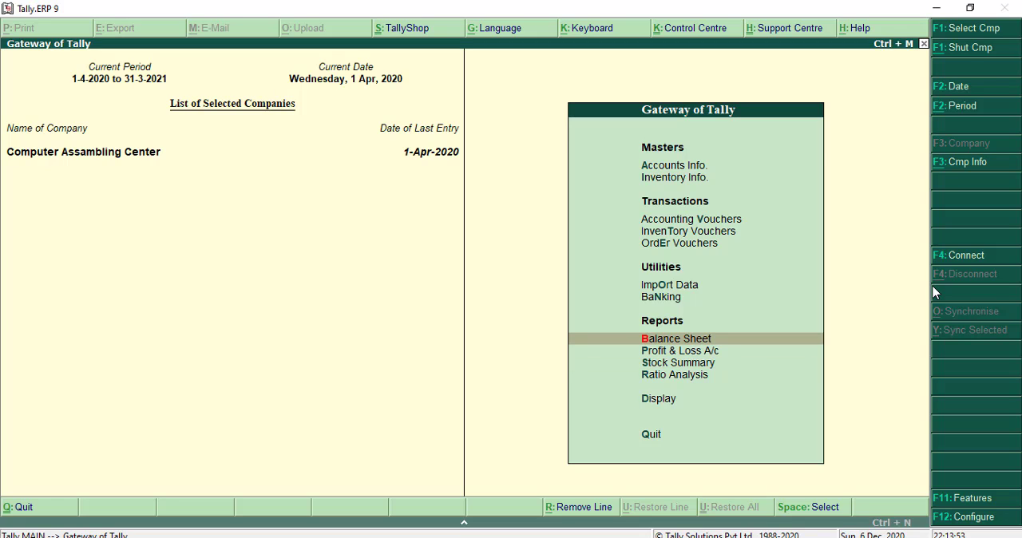
{"action": "key", "text": "Down"}
{"action": "key", "text": "Down"}
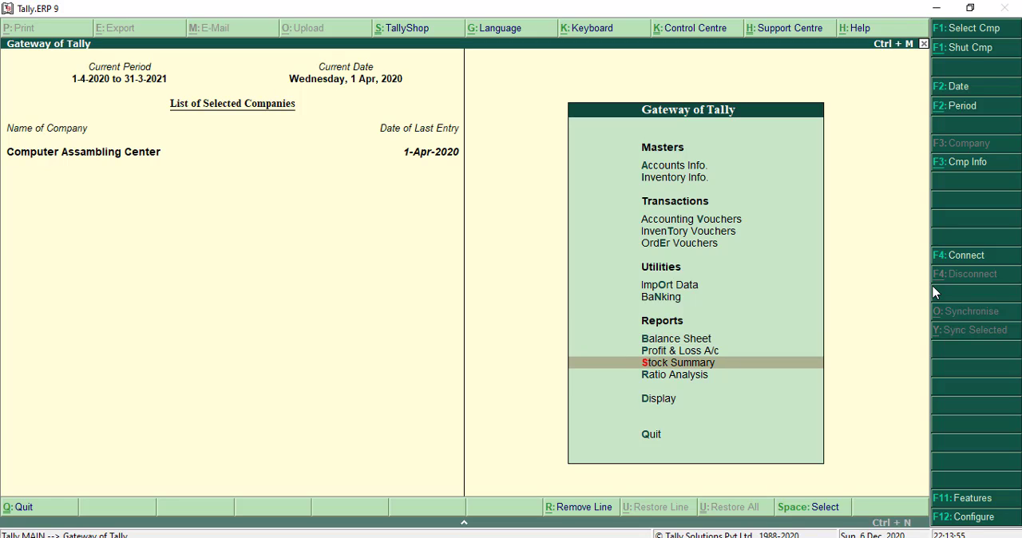
{"action": "key", "text": "Up"}
{"action": "key", "text": "Up"}
{"action": "key", "text": "Up"}
{"action": "key", "text": "Up"}
{"action": "key", "text": "Up"}
{"action": "key", "text": "Down"}
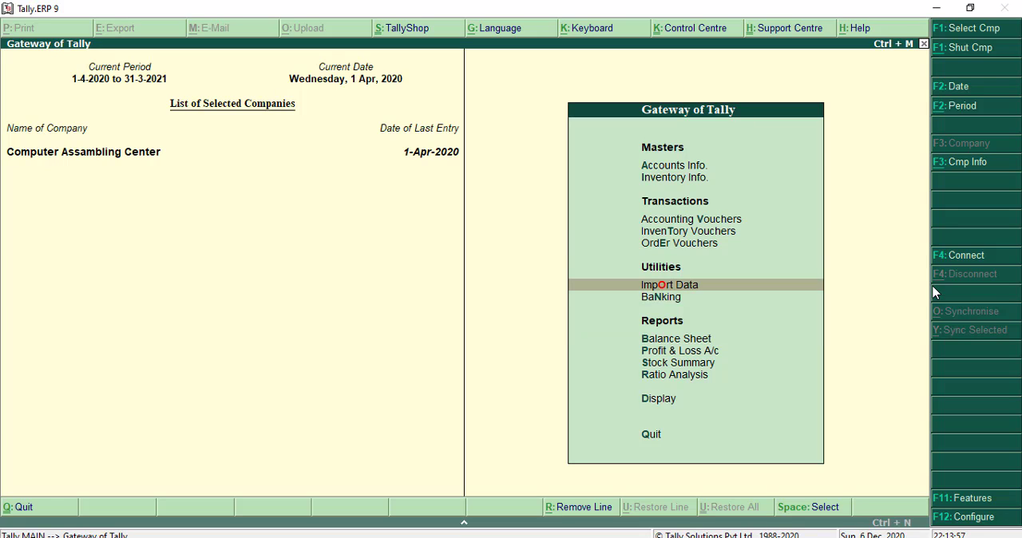
{"action": "key", "text": "Down"}
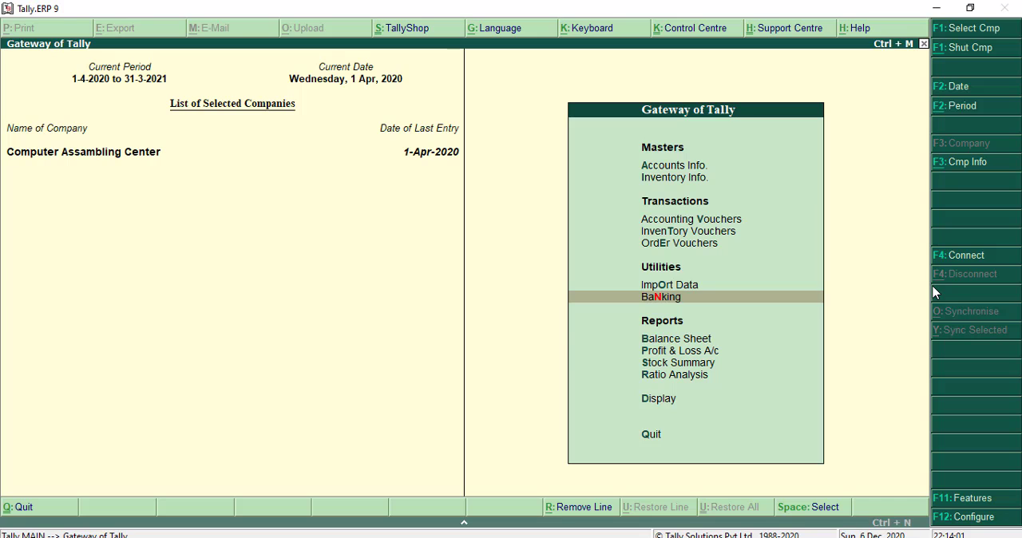
- Bring up the Job Work In Reports list among the display reports
{"action": "key", "text": "Down"}
{"action": "key", "text": "Down"}
{"action": "key", "text": "Down"}
{"action": "key", "text": "Down"}
{"action": "key", "text": "Down"}
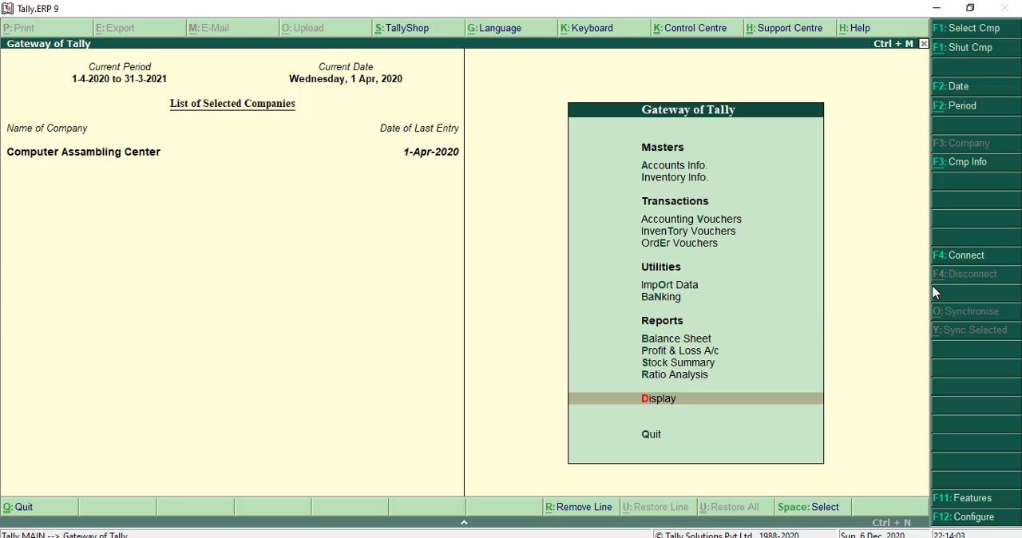
{"action": "key", "text": "Return"}
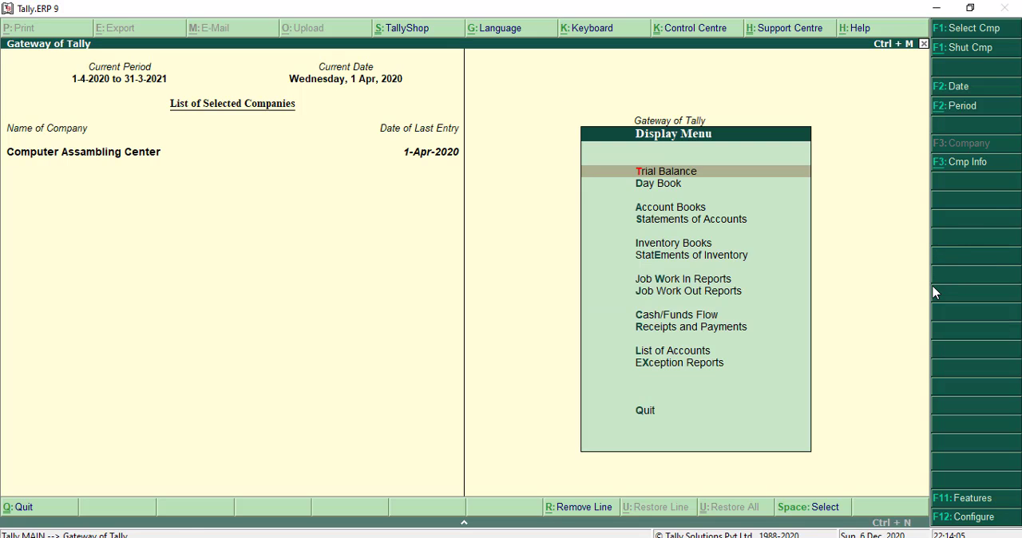
{"action": "key", "text": "Down"}
{"action": "key", "text": "Down"}
{"action": "key", "text": "Down"}
{"action": "key", "text": "Down"}
{"action": "key", "text": "Down"}
{"action": "key", "text": "Down"}
{"action": "key", "text": "Down"}
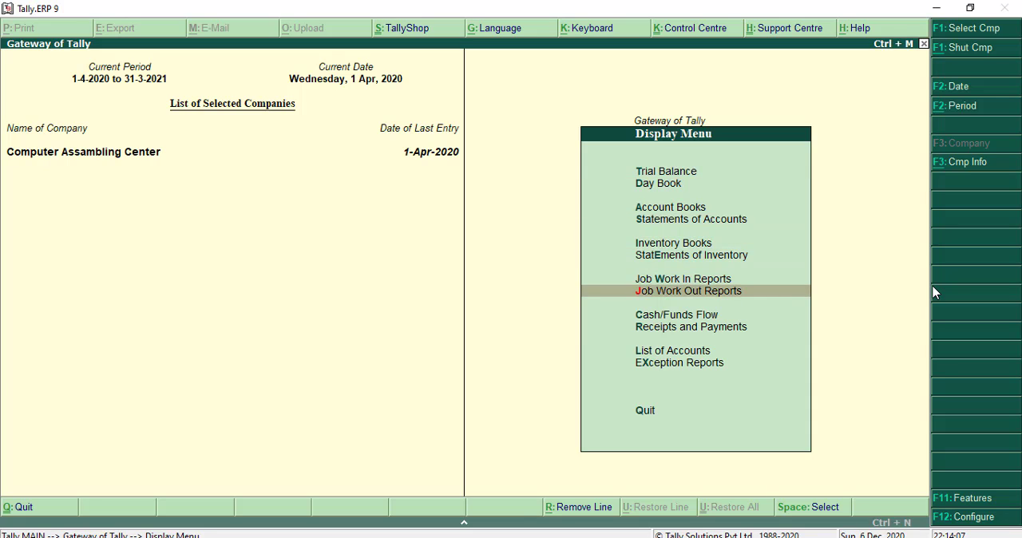
{"action": "key", "text": "Up"}
{"action": "key", "text": "Return"}
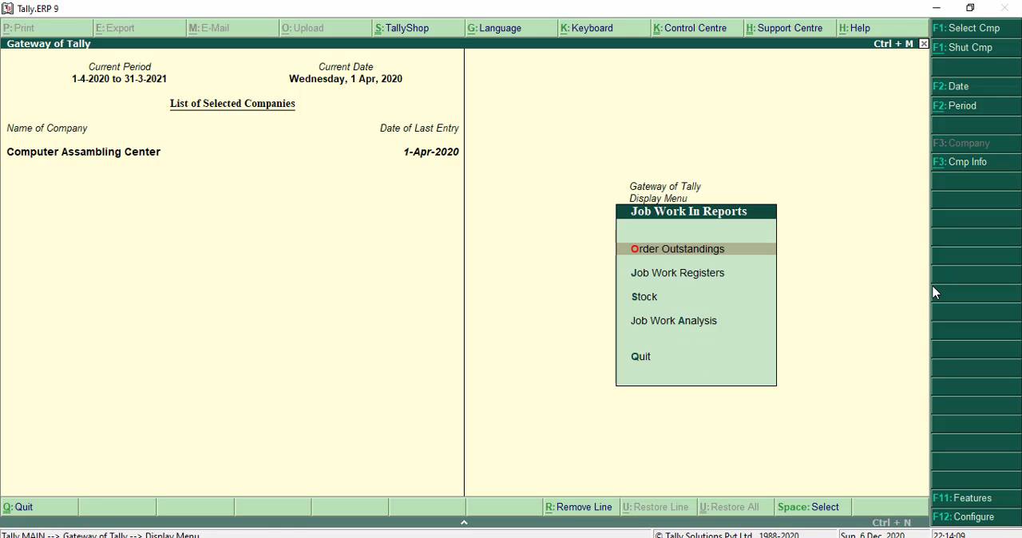
- Examine the outstanding job work in orders down to Computer's order details, and close the report
{"action": "key", "text": "Return"}
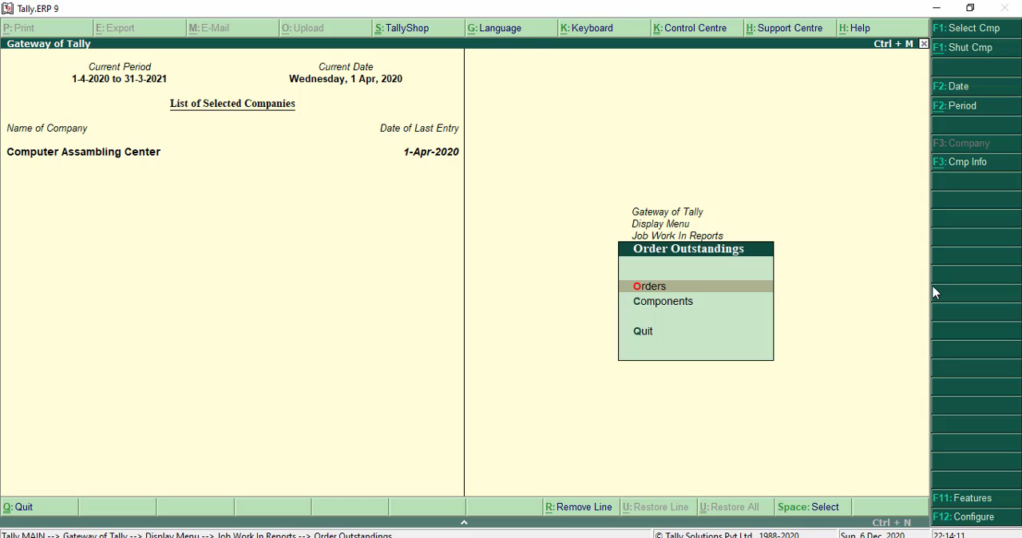
{"action": "key", "text": "Return"}
{"action": "key", "text": "Return"}
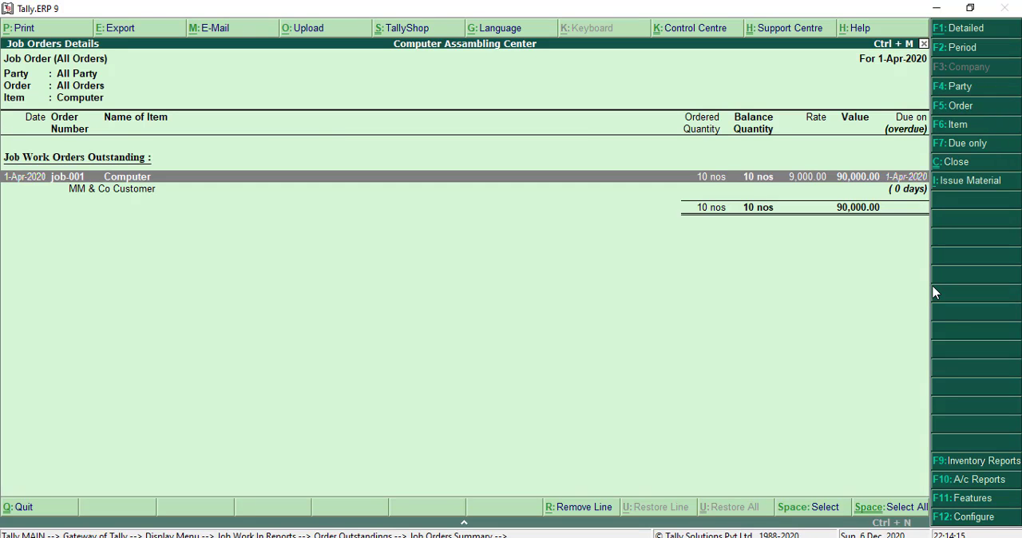
{"action": "key", "text": "Escape"}
{"action": "key", "text": "Escape"}
{"action": "key", "text": "Escape"}
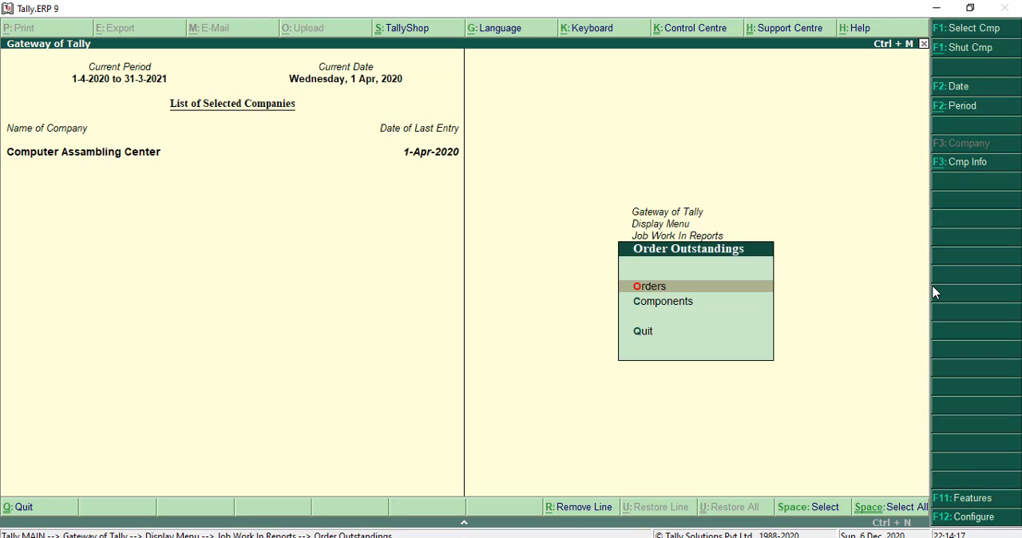
{"action": "key", "text": "Down"}
{"action": "key", "text": "Escape"}
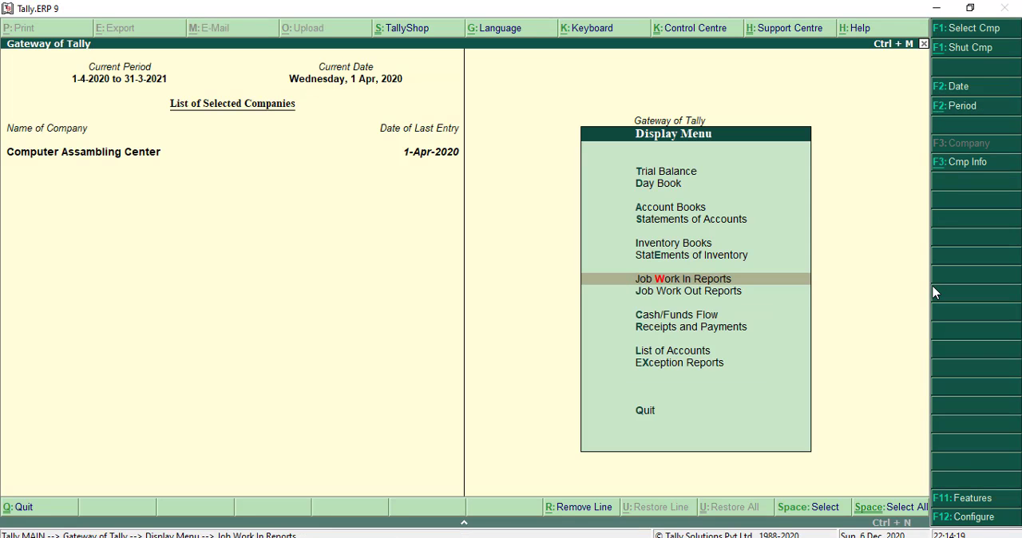
{"action": "key", "text": "Down"}
{"action": "key", "text": "Up"}
{"action": "key", "text": "Up"}
{"action": "key", "text": "Down"}
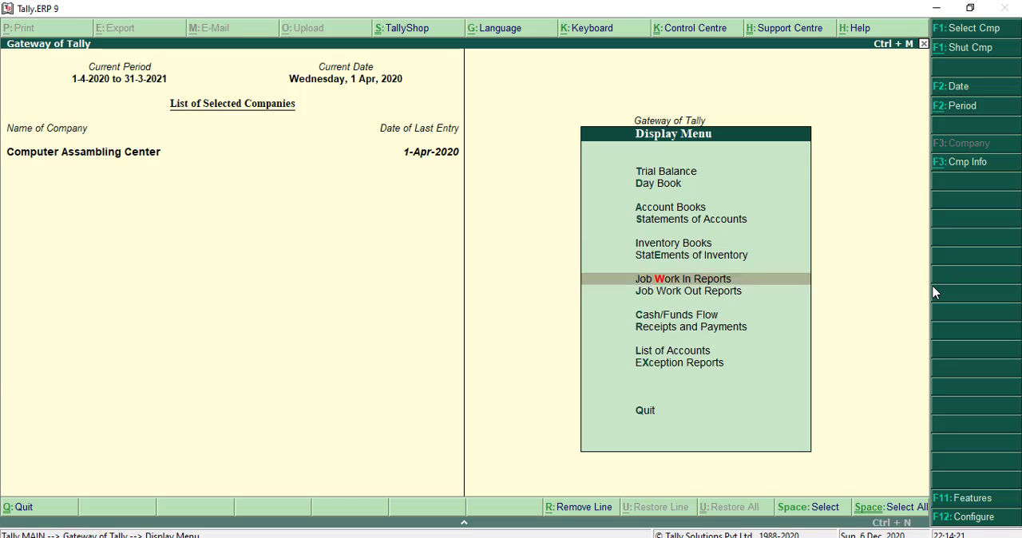
{"action": "key", "text": "Down"}
{"action": "key", "text": "Escape"}
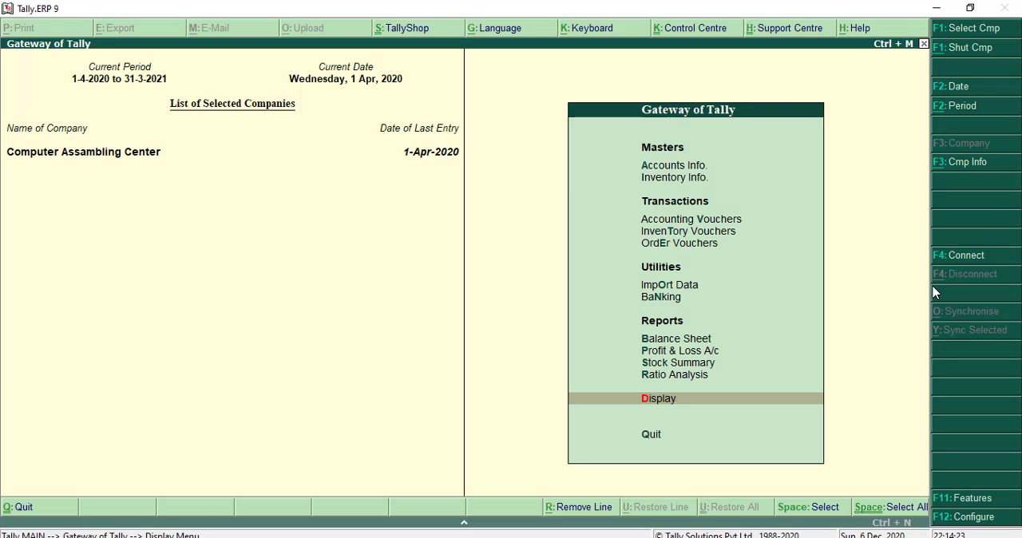
- Start a new voucher type in the accounts masters and name it BOM
{"action": "key", "text": "Down"}
{"action": "key", "text": "Down"}
{"action": "key", "text": "Down"}
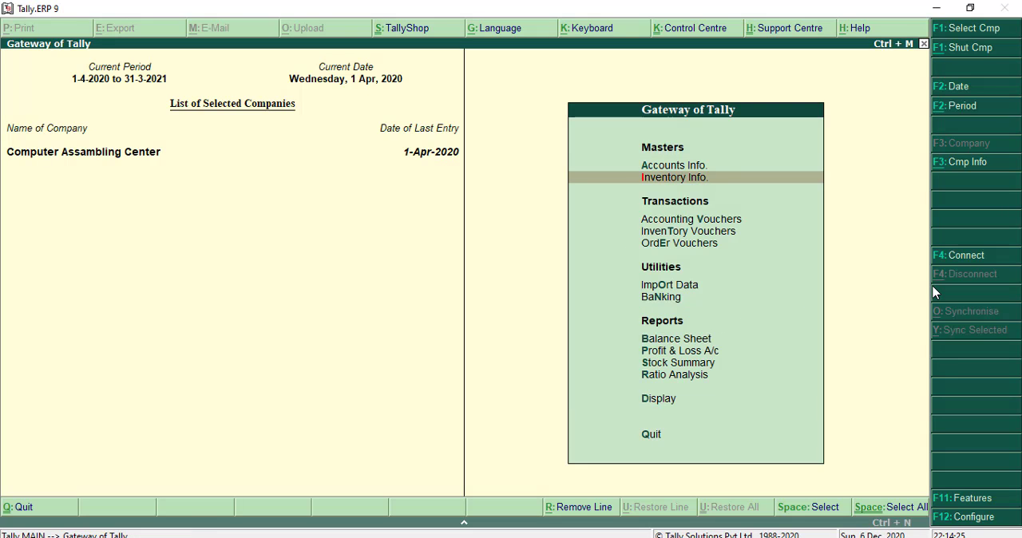
{"action": "key", "text": "Up"}
{"action": "key", "text": "Return"}
{"action": "key", "text": "Down"}
{"action": "key", "text": "Down"}
{"action": "key", "text": "Return"}
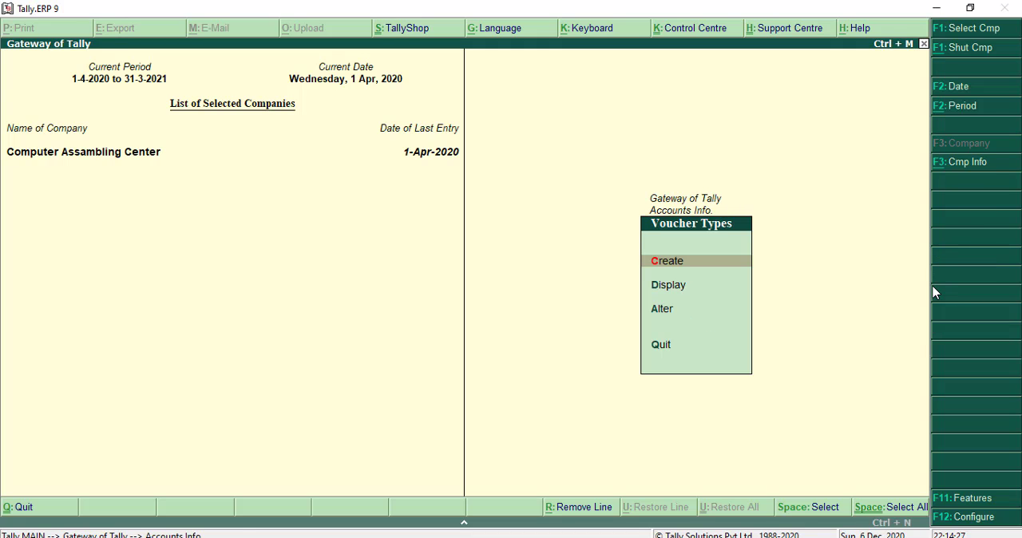
{"action": "key", "text": "Return"}
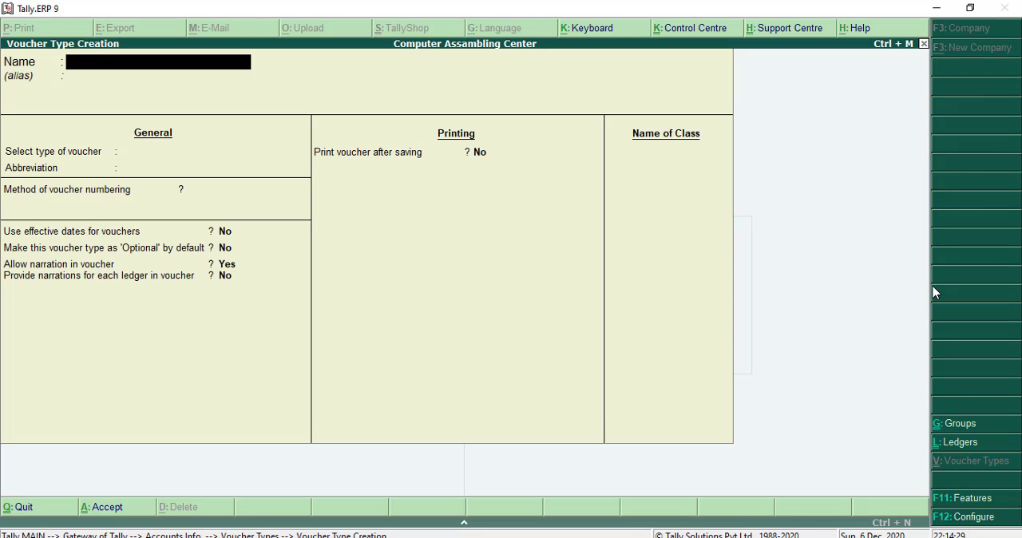
{"action": "type", "text": "BOM"}
{"action": "key", "text": "Return"}
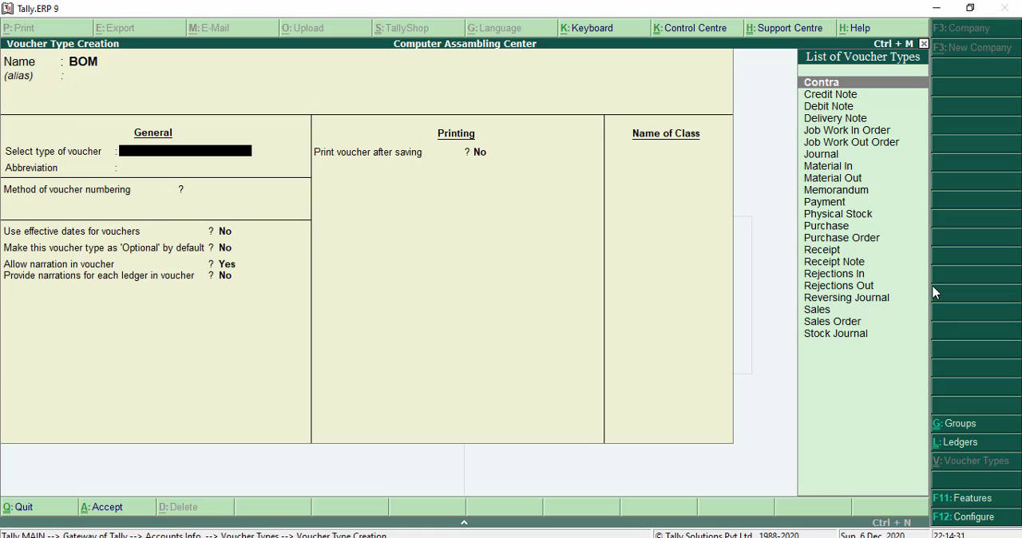
- Base the BOM voucher type on Stock Journal with automatic numbering and enable its use as a Manufacturing Journal
{"action": "type", "text": "Stock"}
{"action": "key", "text": "Return"}
{"action": "key", "text": "Return"}
{"action": "key", "text": "Return"}
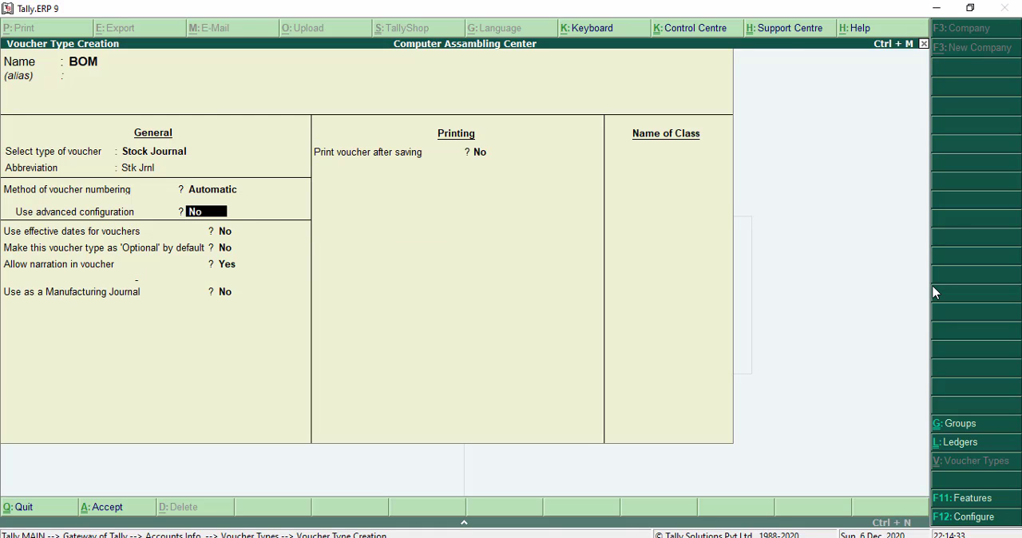
{"action": "key", "text": "Return"}
{"action": "key", "text": "Return"}
{"action": "key", "text": "Return"}
{"action": "key", "text": "Return"}
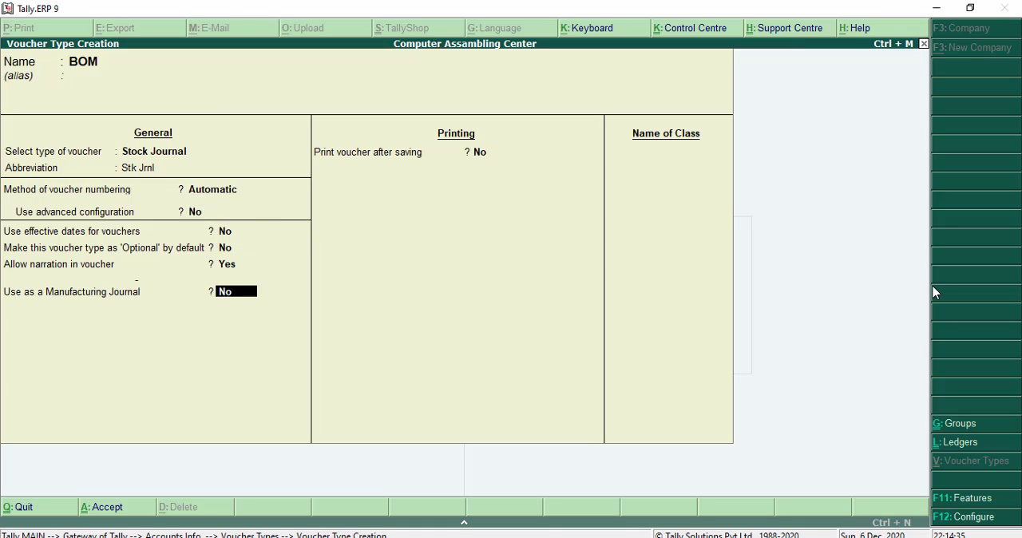
{"action": "type", "text": "yes"}
{"action": "key", "text": "Return"}
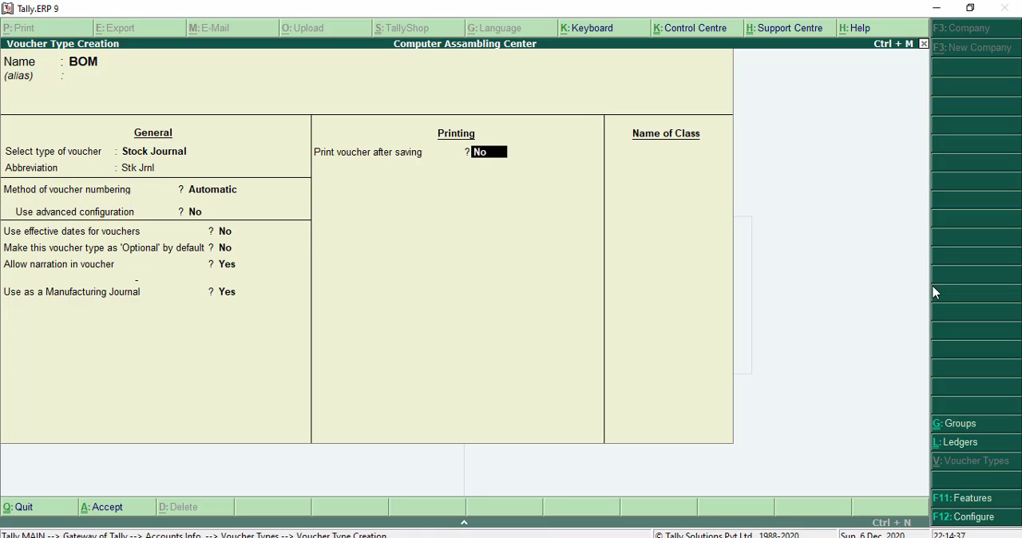
- Save the BOM voucher type and return to the main menu
{"action": "key", "text": "ctrl+a"}
{"action": "key", "text": "Escape"}
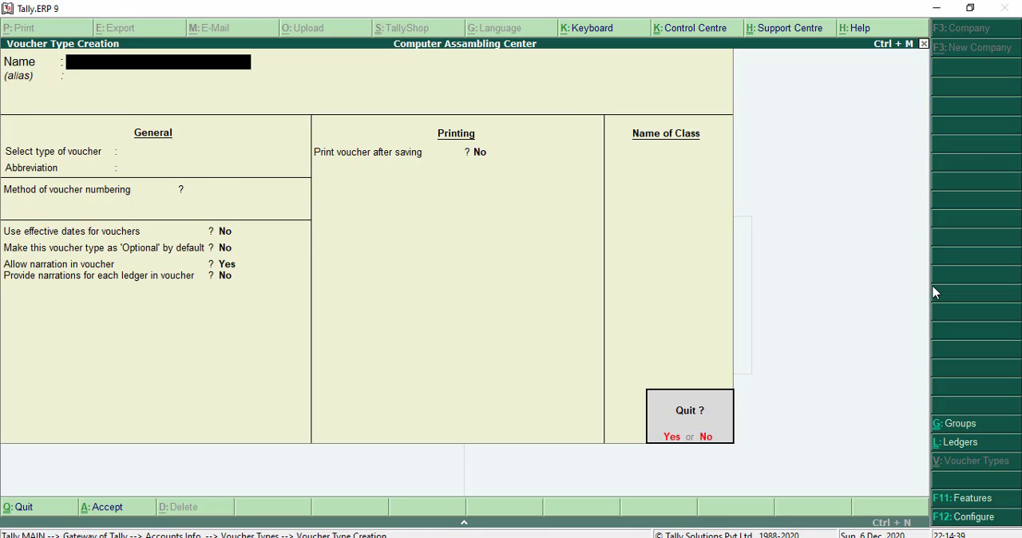
{"action": "key", "text": "y"}
{"action": "key", "text": "Escape"}
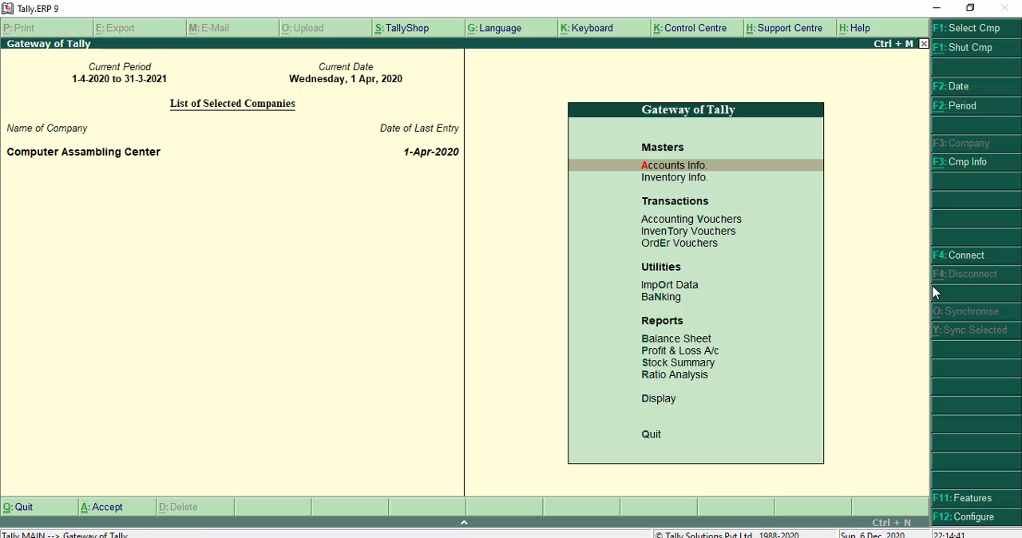
- Start a new stock journal in the inventory vouchers using the BOM voucher type
{"action": "key", "text": "Down"}
{"action": "key", "text": "Down"}
{"action": "key", "text": "Down"}
{"action": "key", "text": "Return"}
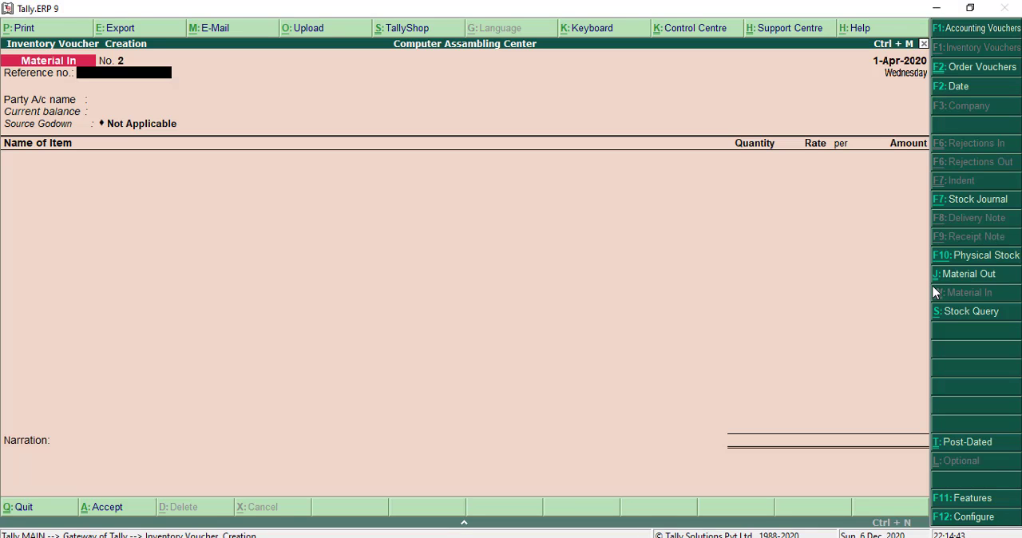
{"action": "left_click", "coordinate": [978, 200]}
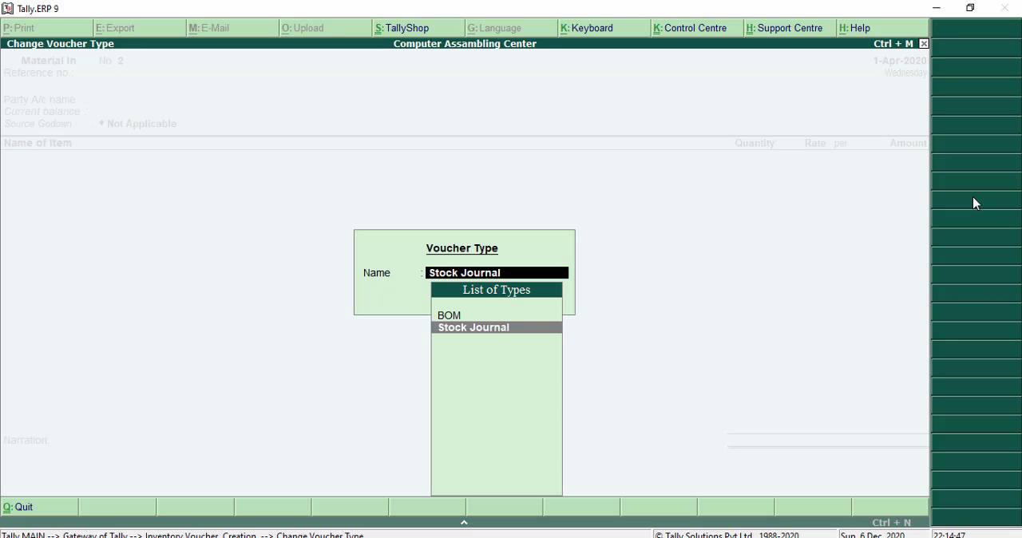
{"action": "key", "text": "Up"}
{"action": "key", "text": "Return"}
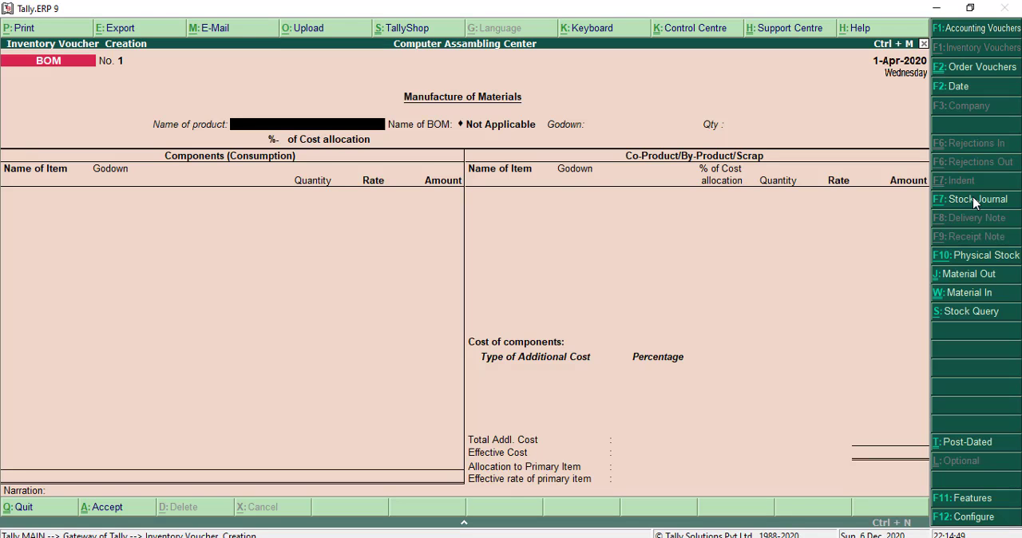
- Record the manufacture of 10 nos of Computer with the Computer BOM in godown Job Work Location in, then save and leave voucher entry
{"action": "key", "text": "Down"}
{"action": "key", "text": "Down"}
{"action": "key", "text": "Return"}
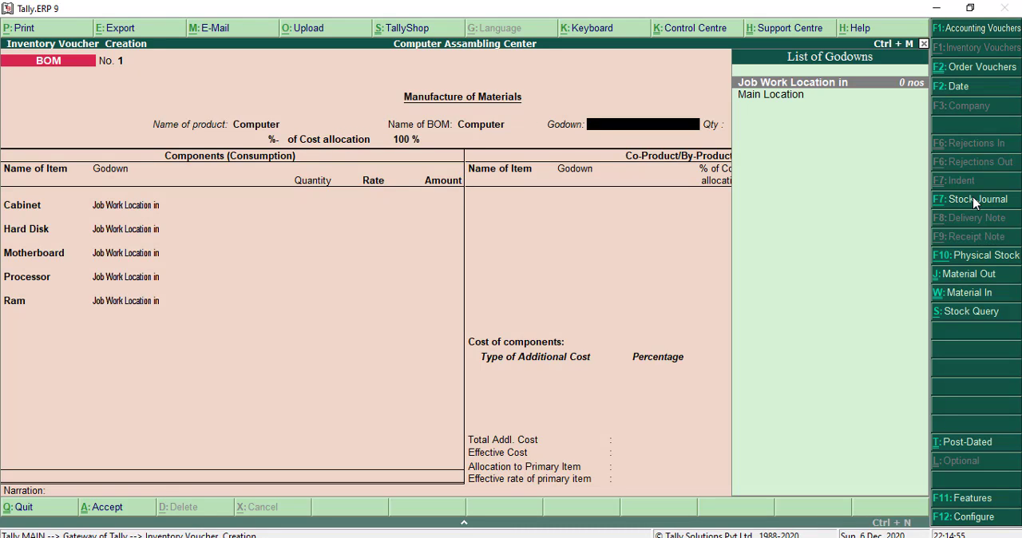
{"action": "type", "text": "0"}
{"action": "key", "text": "Return"}
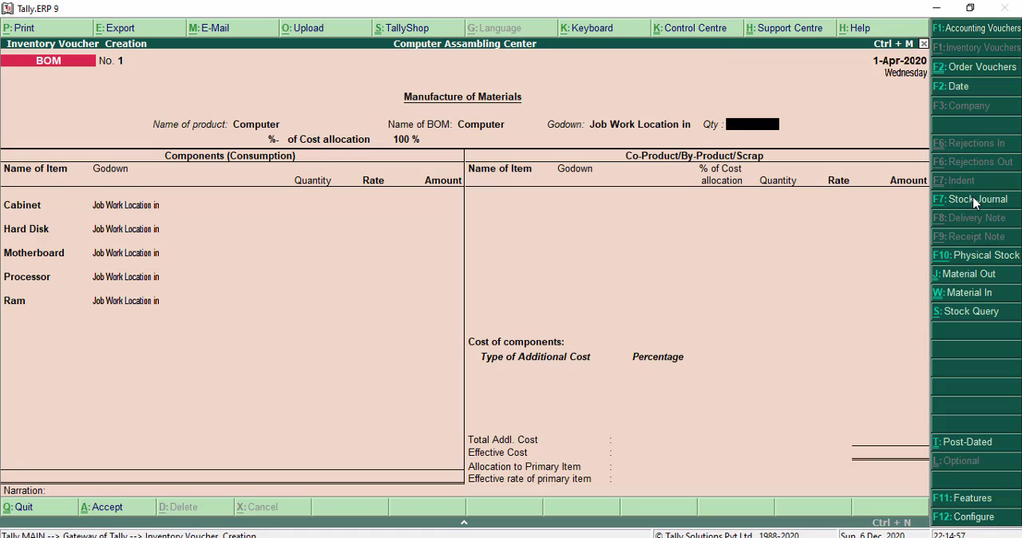
{"action": "type", "text": "10"}
{"action": "key", "text": "Return"}
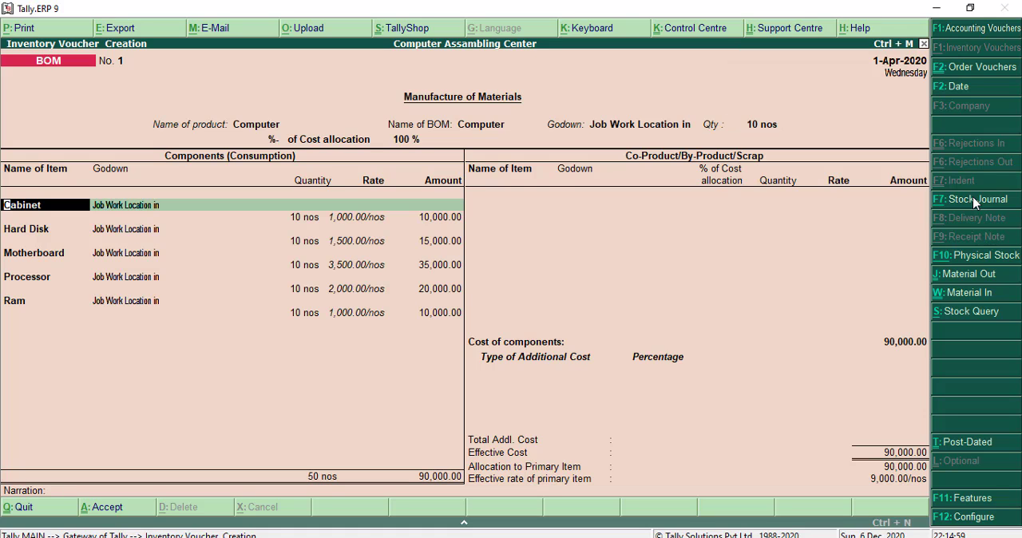
{"action": "key", "text": "ctrl+a"}
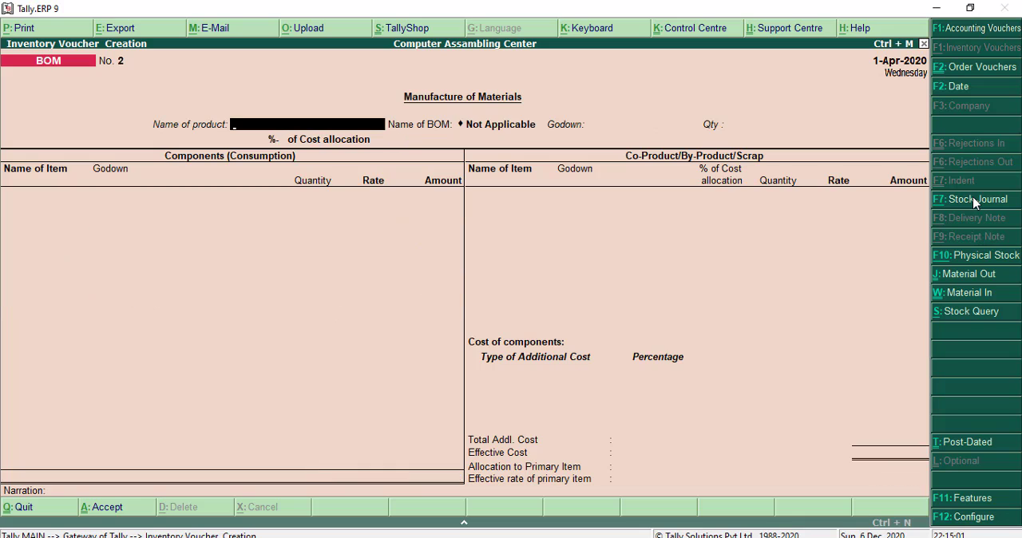
{"action": "key", "text": "Escape"}
{"action": "key", "text": "Return"}
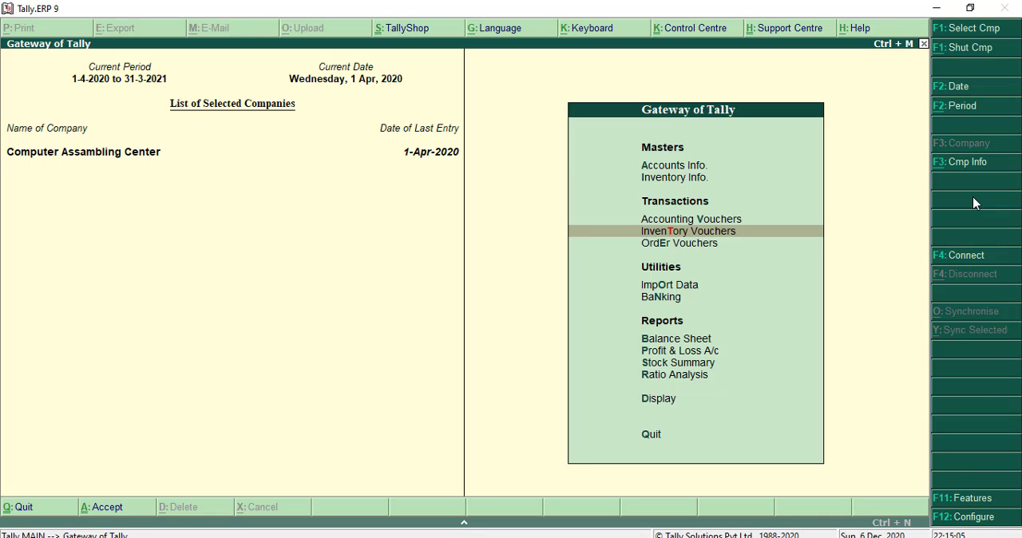
- Review the BOM, Job Work In Order and Material In entries in the Day Book, then return to the main menu
{"action": "key", "text": "d"}
{"action": "key", "text": "d"}
{"action": "key", "text": "Down"}
{"action": "key", "text": "Down"}
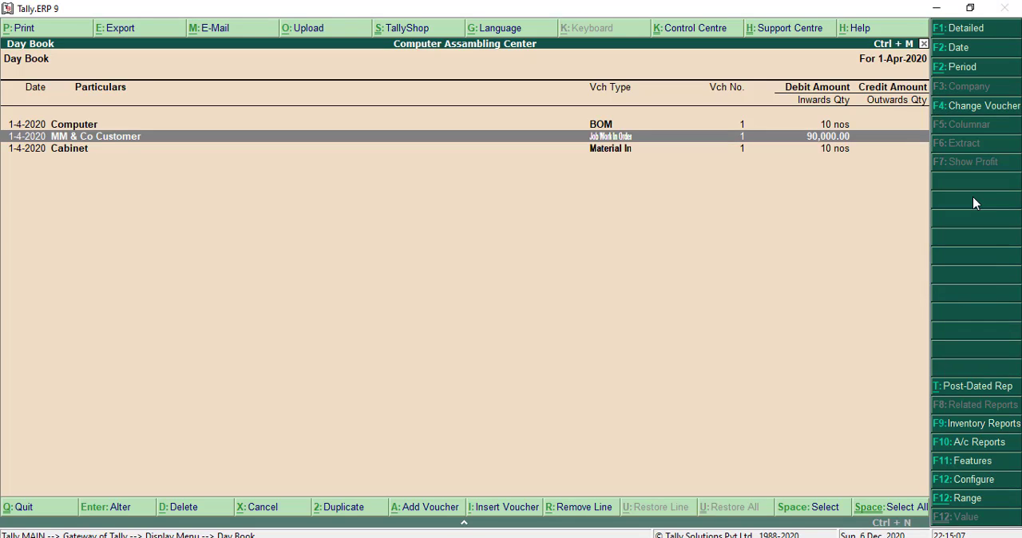
{"action": "key", "text": "Up"}
{"action": "left_click_drag", "start_coordinate": [126, 147], "coordinate": [390, 148]}
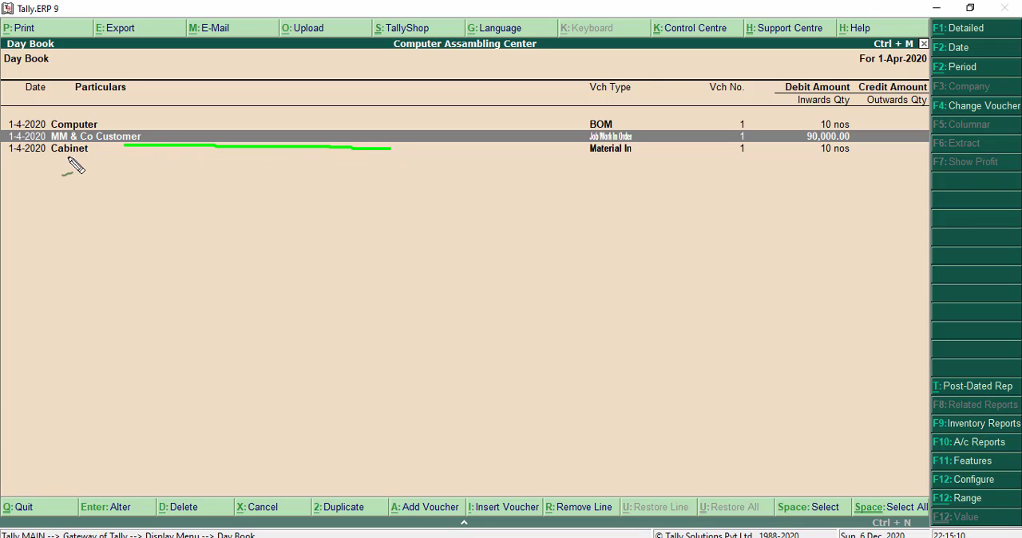
{"action": "left_click_drag", "start_coordinate": [58, 156], "coordinate": [652, 168]}
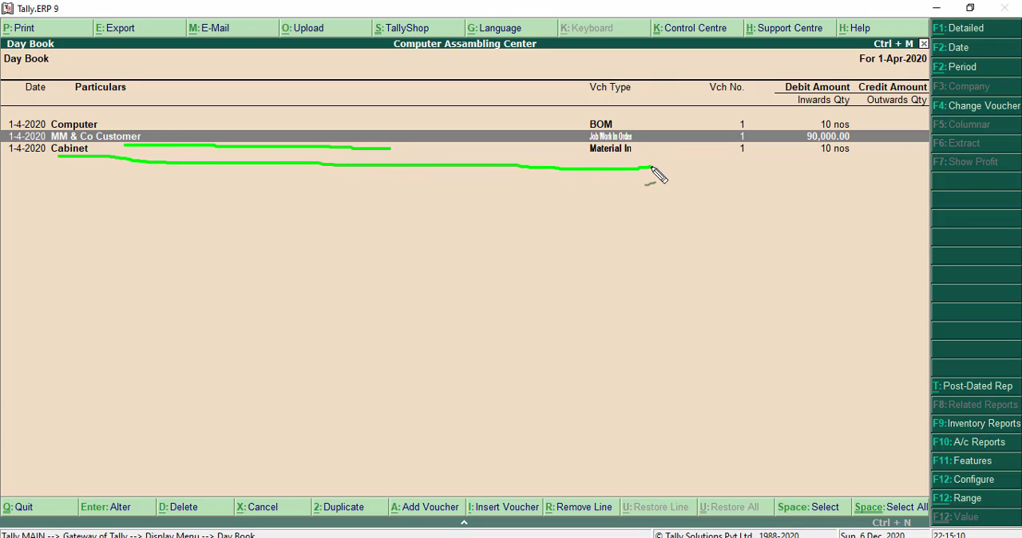
{"action": "mouse_move", "coordinate": [633, 112]}
{"action": "left_mouse_down"}
{"action": "mouse_move", "coordinate": [21, 119]}
{"action": "mouse_move", "coordinate": [614, 128]}
{"action": "left_mouse_up"}
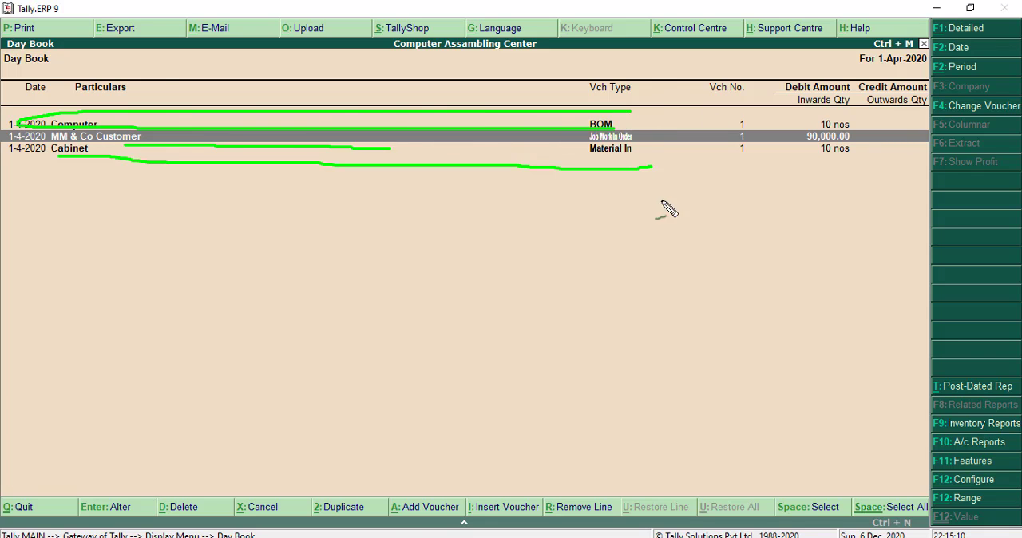
{"action": "key", "text": "Escape"}
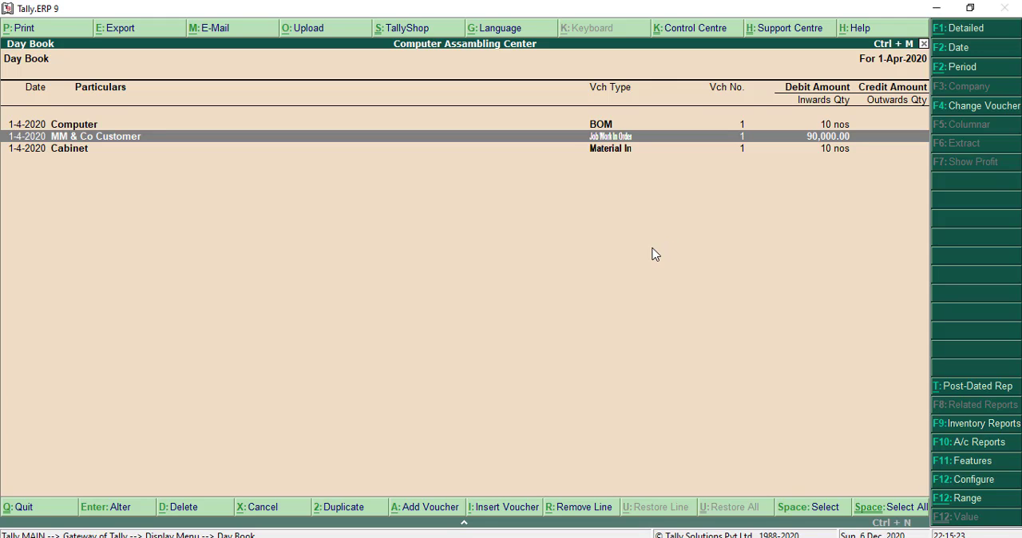
{"action": "key", "text": "Escape"}
{"action": "key", "text": "Escape"}
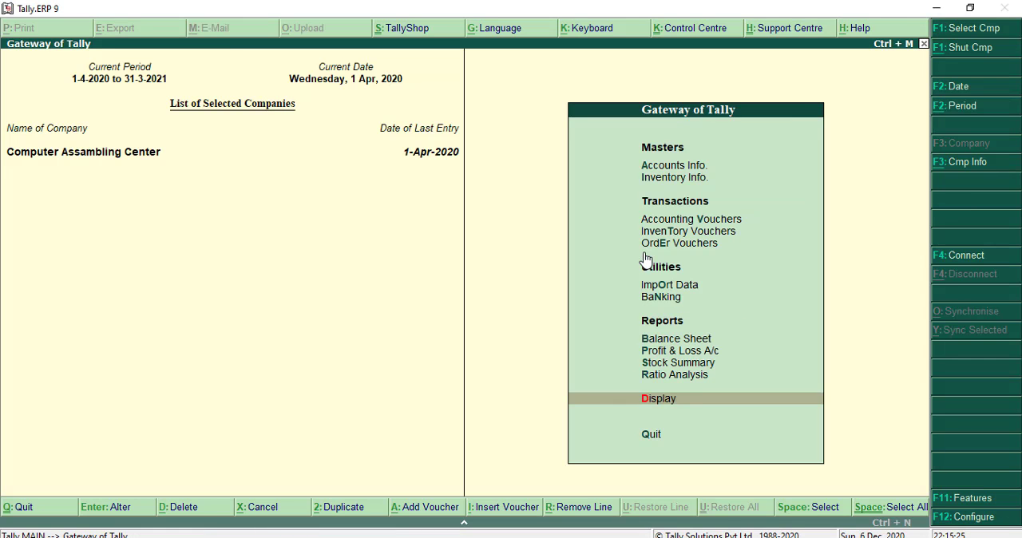
- Start a Material Out inventory voucher with MM & Co Customer as the party
{"action": "key", "text": "t"}
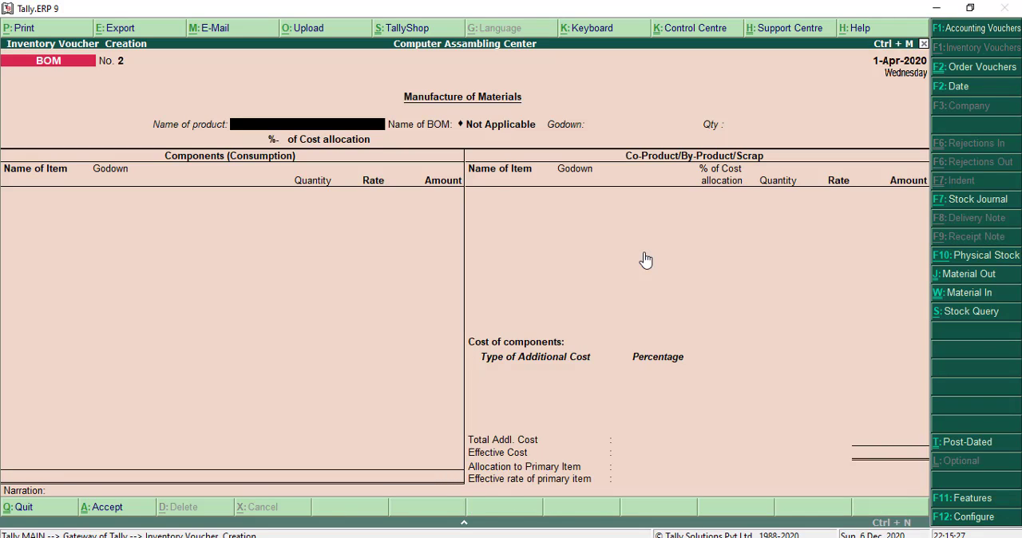
{"action": "left_click", "coordinate": [964, 274]}
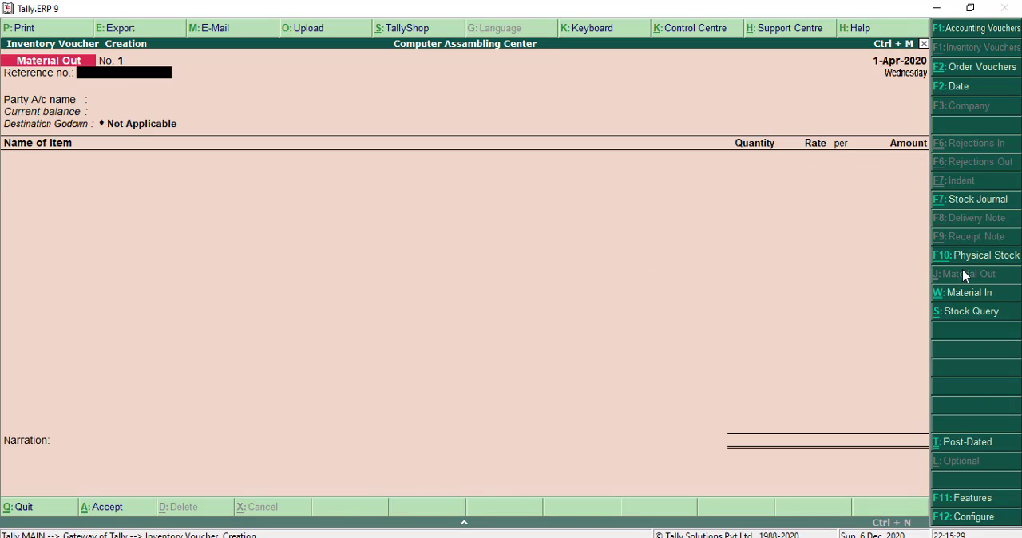
{"action": "key", "text": "Return"}
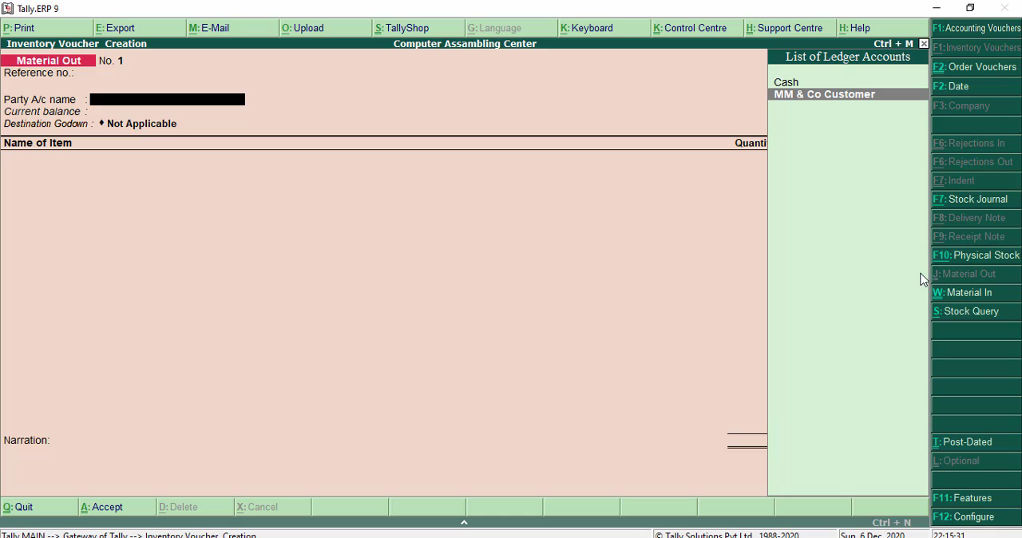
{"action": "key", "text": "Return"}
- Link the Material Out voucher to order job-001 and accept the remaining despatch, process and party details as they are
{"action": "key", "text": "Down"}
{"action": "key", "text": "Down"}
{"action": "key", "text": "Down"}
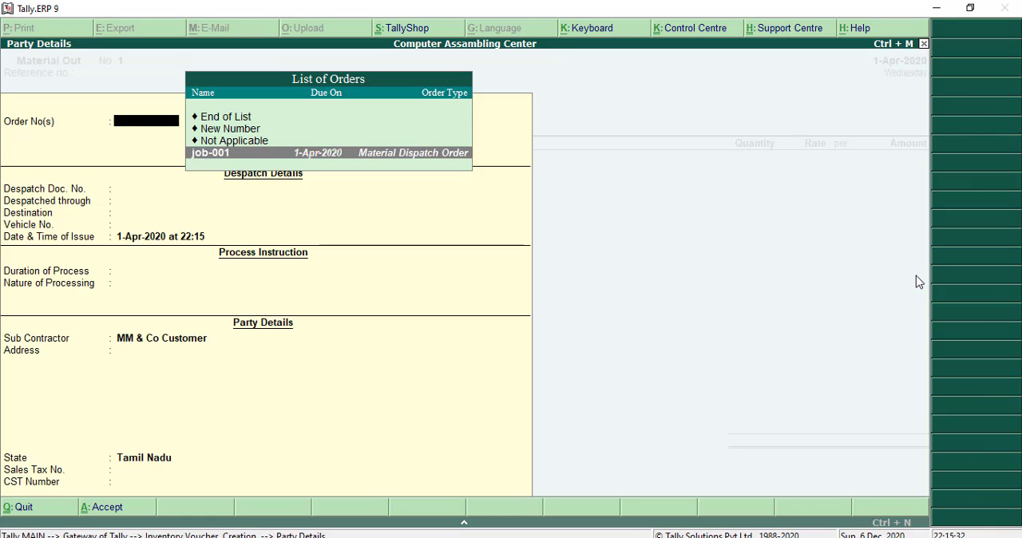
{"action": "key", "text": "Return"}
{"action": "key", "text": "Return"}
{"action": "key", "text": "Return"}
{"action": "key", "text": "Return"}
{"action": "key", "text": "Return"}
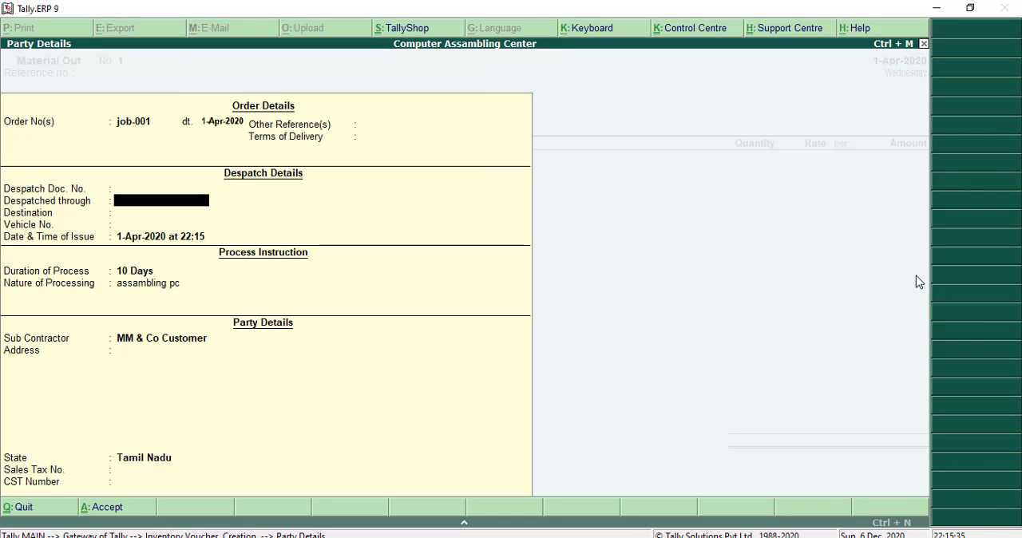
{"action": "key", "text": "Return"}
{"action": "key", "text": "Return"}
{"action": "key", "text": "Return"}
{"action": "key", "text": "Return"}
{"action": "key", "text": "Return"}
{"action": "key", "text": "Return"}
{"action": "key", "text": "Return"}
{"action": "key", "text": "Return"}
{"action": "key", "text": "Return"}
{"action": "key", "text": "Return"}
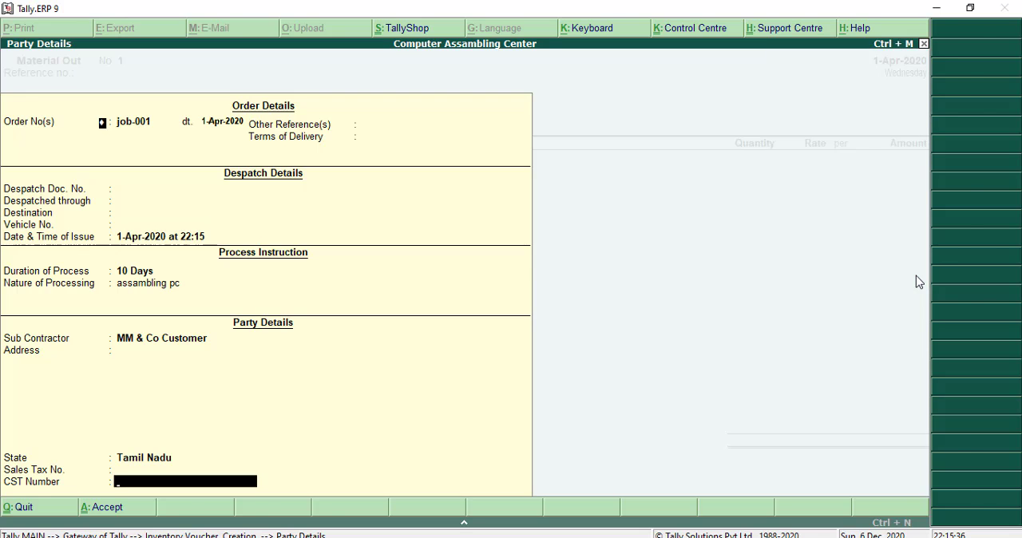
{"action": "key", "text": "Return"}
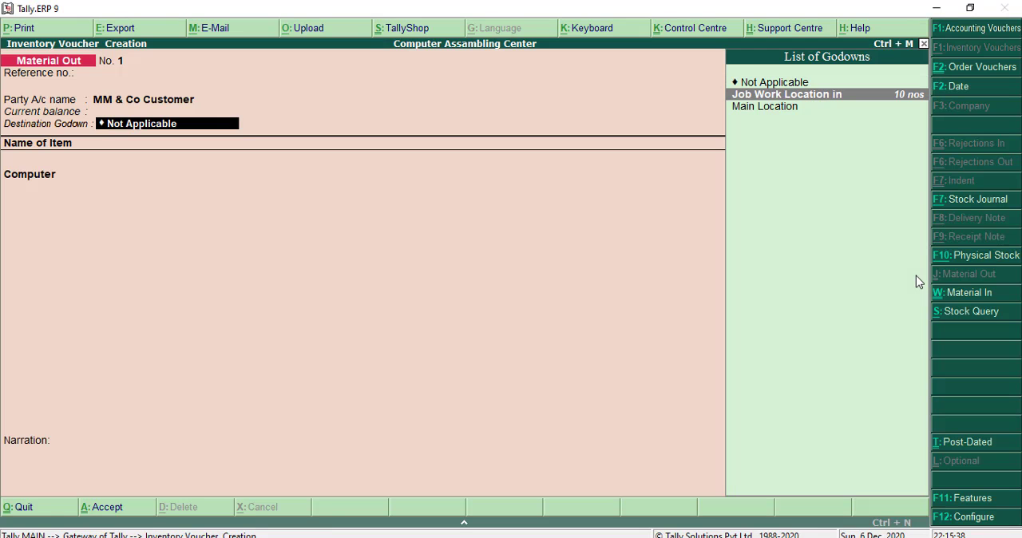
- Set the destination godown to Job Work Location in and allocate 10 nos of Computer at 9,000.00 to order job-001, not as scrap
{"action": "key", "text": "Return"}
{"action": "key", "text": "Return"}
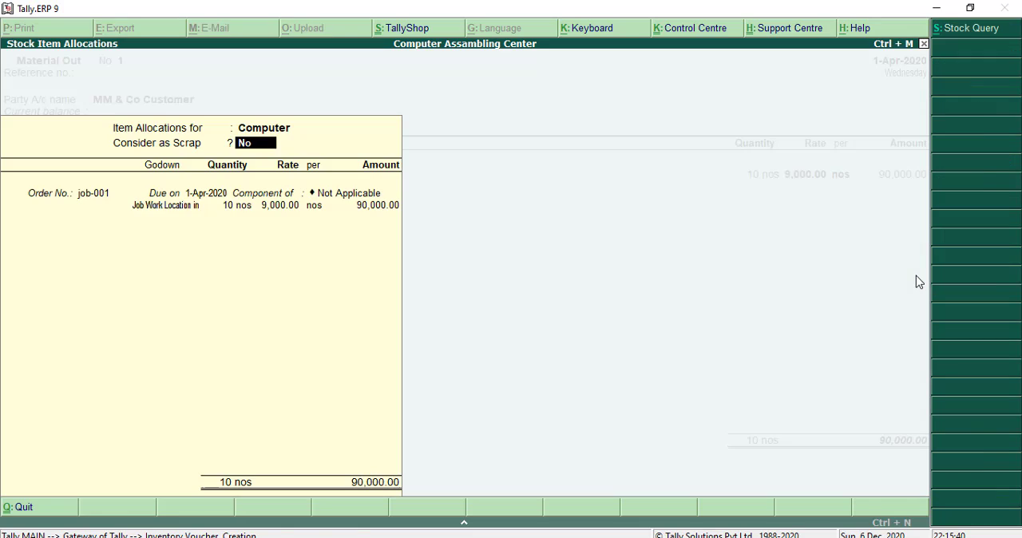
{"action": "key", "text": "Return"}
{"action": "key", "text": "Return"}
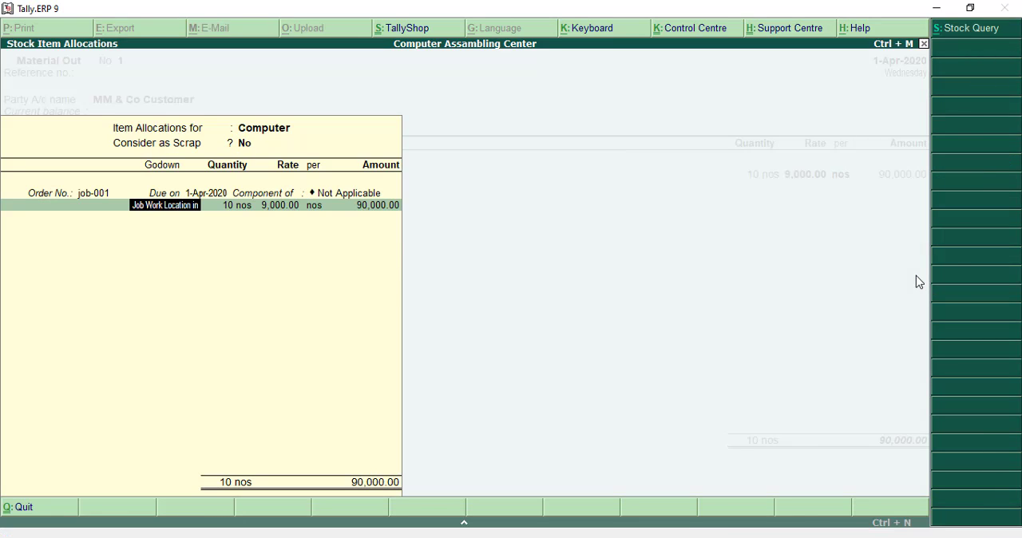
{"action": "key", "text": "BackSpace"}
{"action": "key", "text": "BackSpace"}
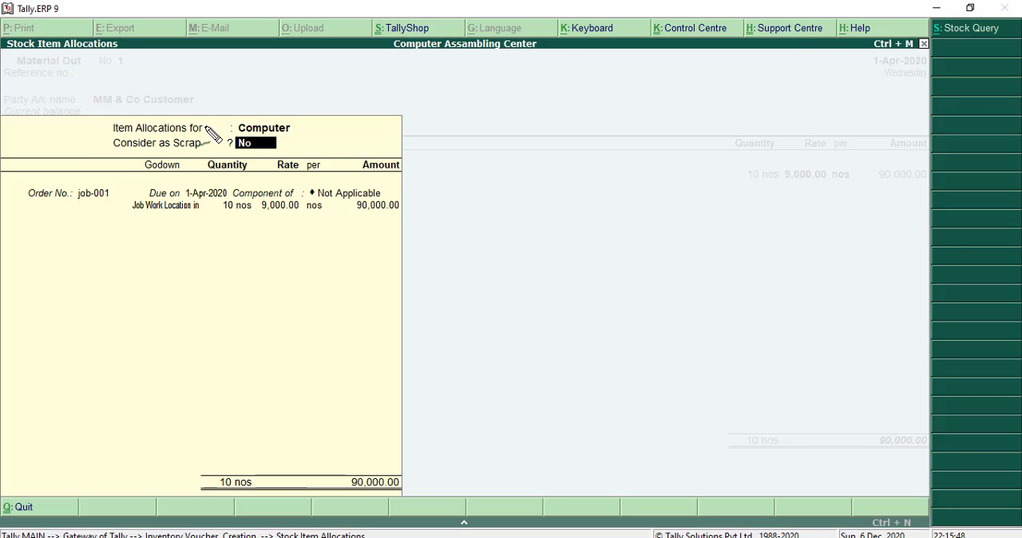
{"action": "mouse_move", "coordinate": [114, 150]}
{"action": "left_mouse_down"}
{"action": "mouse_move", "coordinate": [289, 158]}
{"action": "mouse_move", "coordinate": [280, 136]}
{"action": "mouse_move", "coordinate": [109, 134]}
{"action": "mouse_move", "coordinate": [115, 149]}
{"action": "left_mouse_up"}
{"action": "key", "text": "Return"}
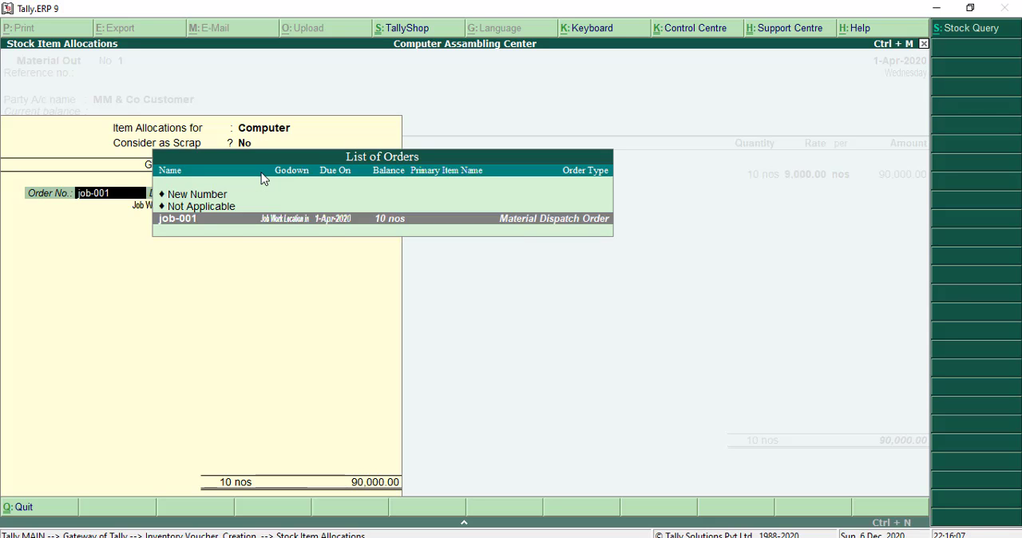
{"action": "key", "text": "Return"}
{"action": "key", "text": "Return"}
{"action": "key", "text": "Return"}
{"action": "key", "text": "Return"}
{"action": "key", "text": "Return"}
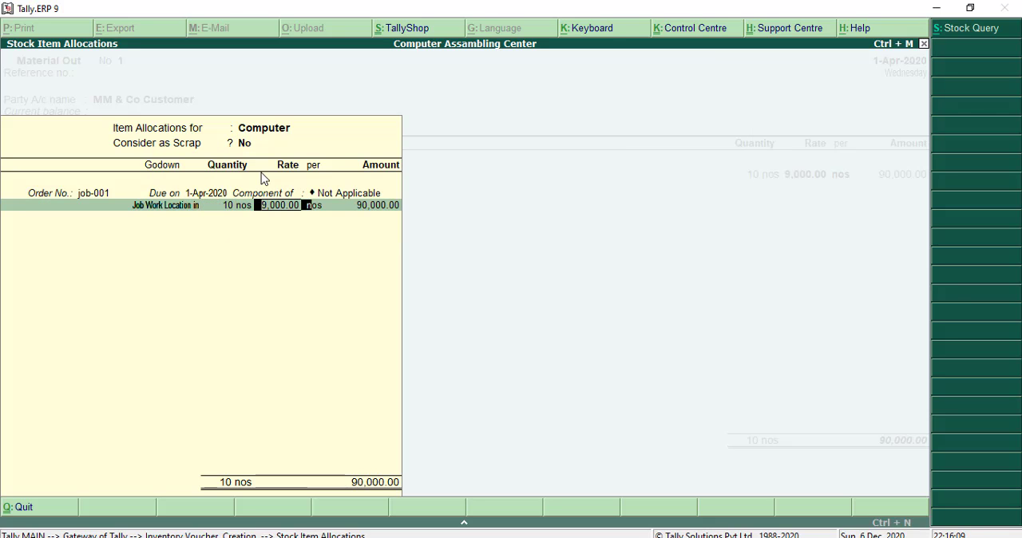
{"action": "key", "text": "Return"}
{"action": "key", "text": "Return"}
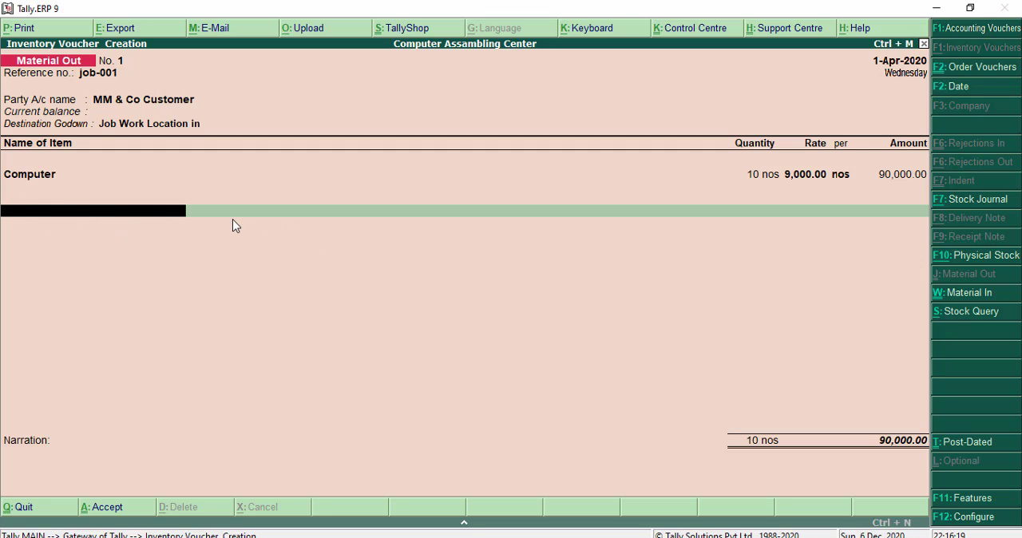
- End the item list without a narration, save the Material Out voucher, and return to the main menu
{"action": "key", "text": "Return"}
{"action": "key", "text": "Return"}
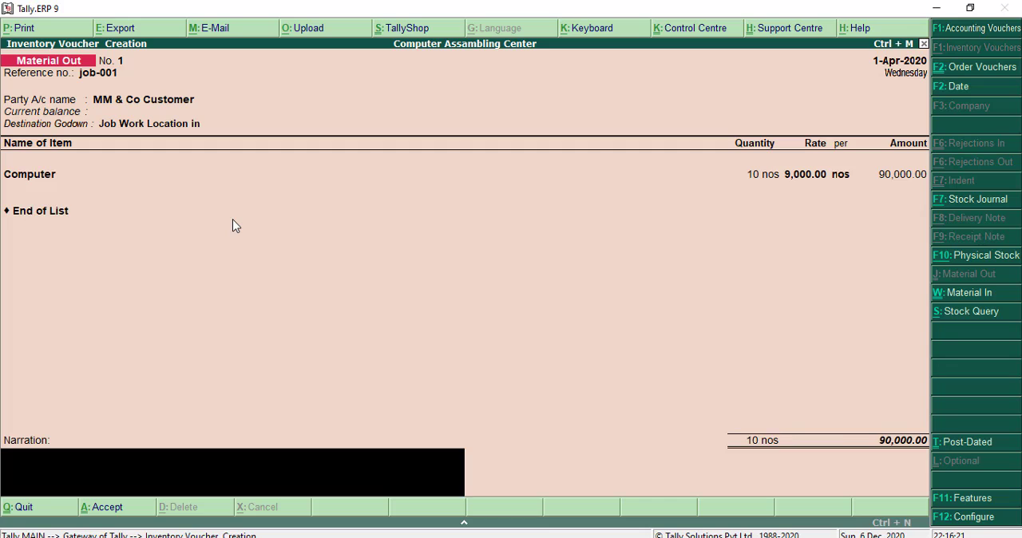
{"action": "key", "text": "Return"}
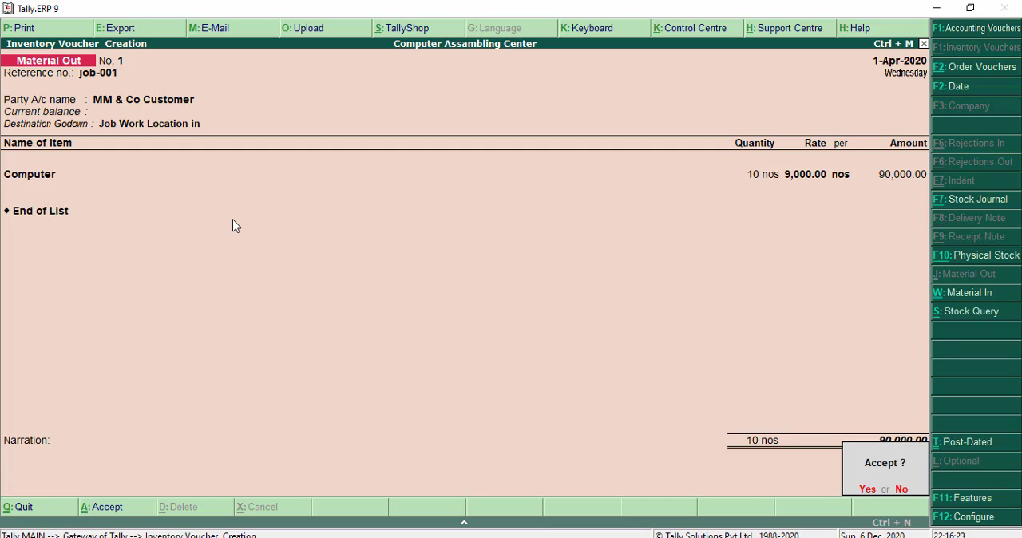
{"action": "key", "text": "Return"}
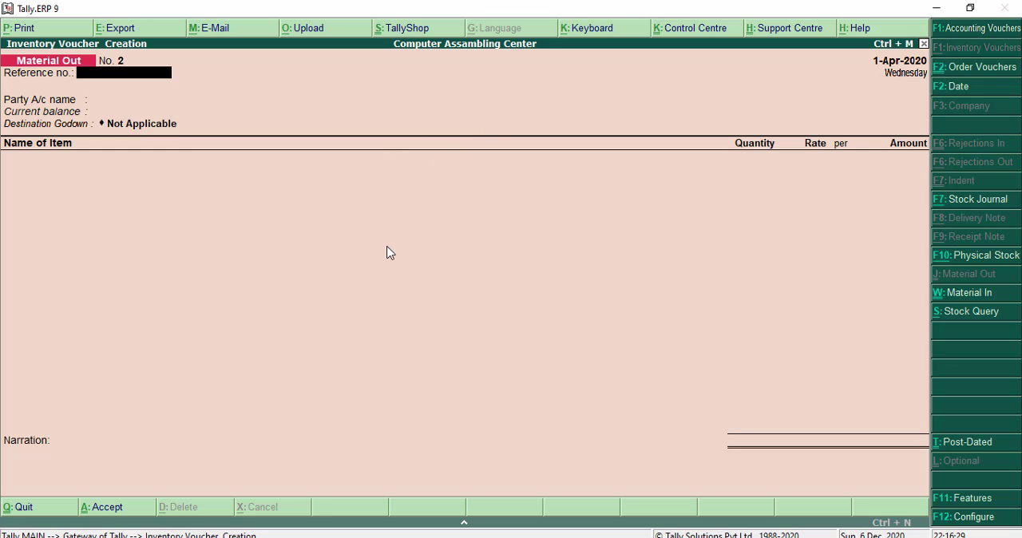
{"action": "key", "text": "Escape"}
{"action": "key", "text": "Return"}
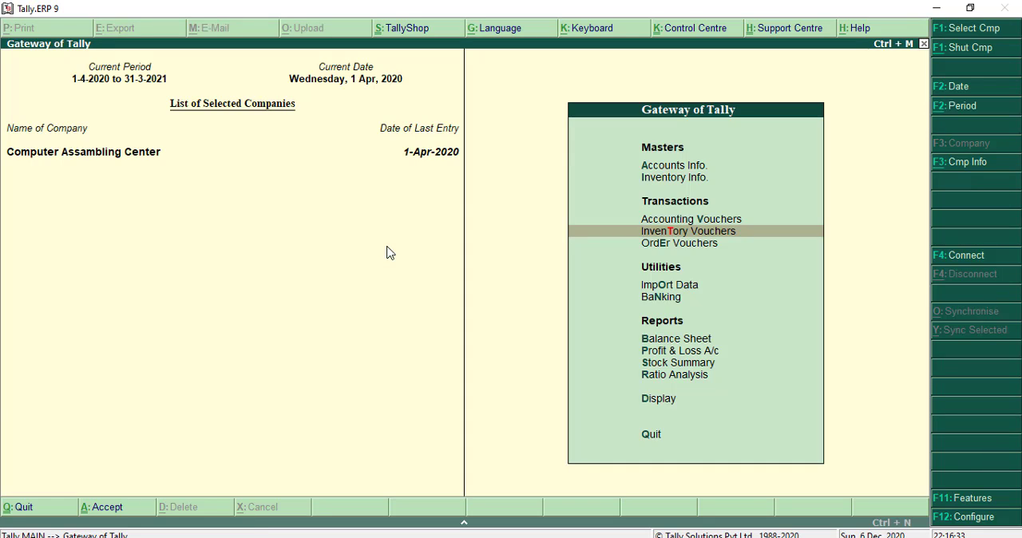
- Start a Sales voucher in the accounting vouchers and set it to accounting invoice mode
{"action": "key", "text": "Up"}
{"action": "key", "text": "Return"}
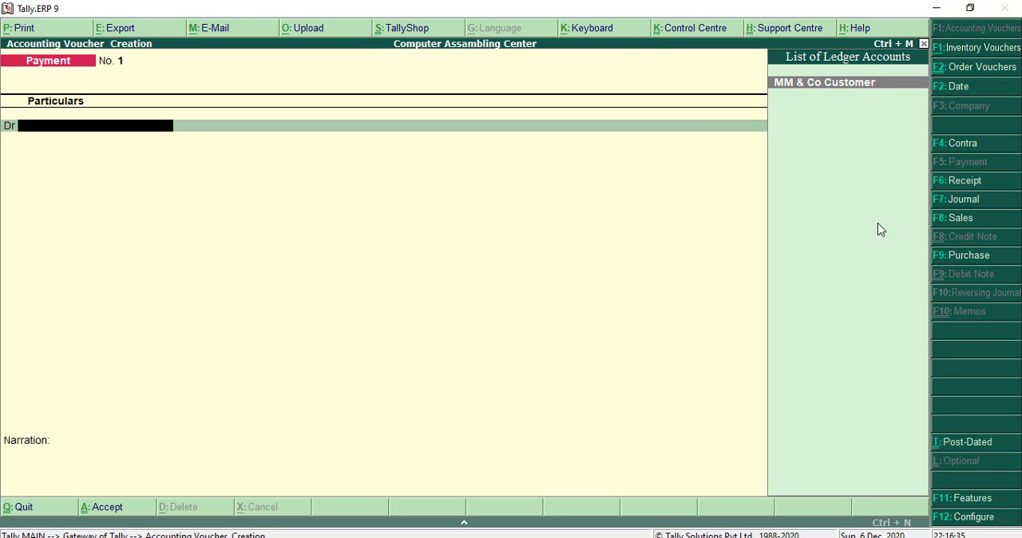
{"action": "left_click", "coordinate": [962, 217]}
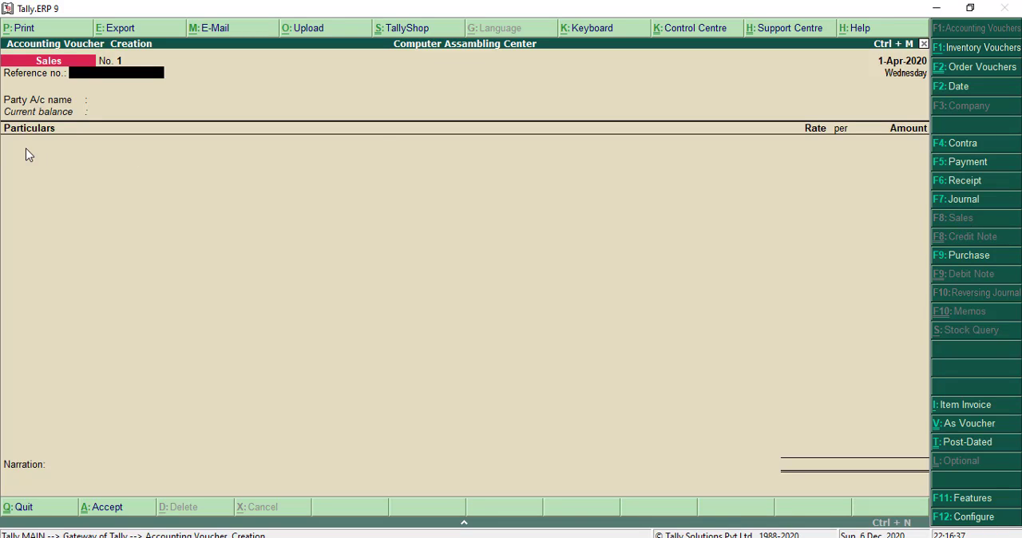
{"action": "left_click", "coordinate": [963, 405]}
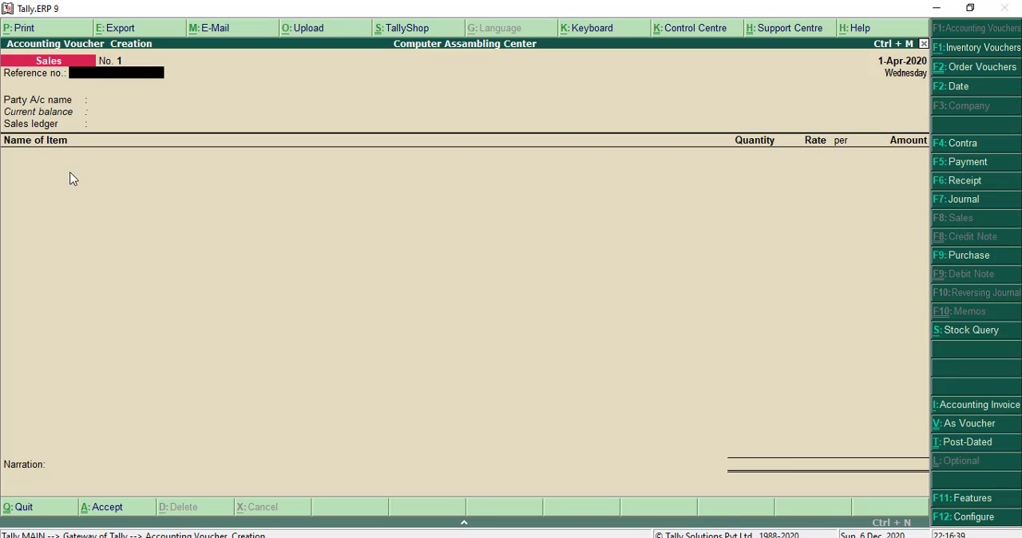
{"action": "left_click", "coordinate": [973, 407]}
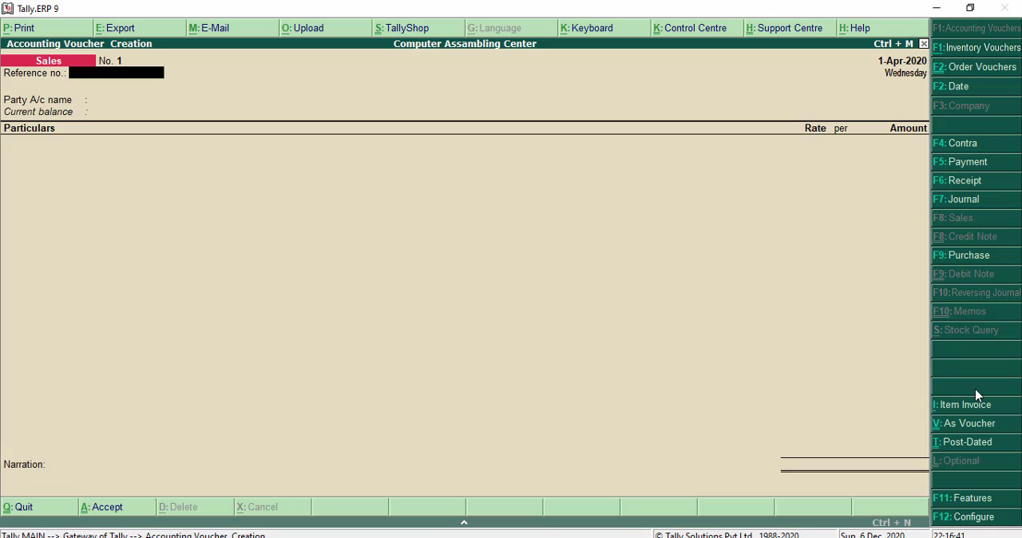
- Set the sales invoice's party account to MM & Co Customer and accept the party details as they are
{"action": "key", "text": "Return"}
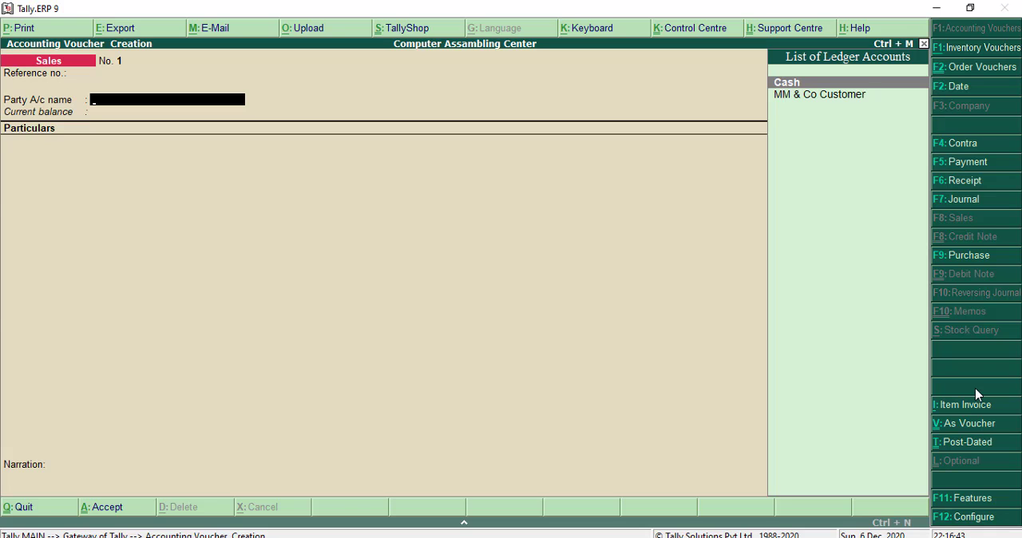
{"action": "key", "text": "Down"}
{"action": "key", "text": "Return"}
{"action": "key", "text": "Return"}
{"action": "key", "text": "Return"}
{"action": "key", "text": "Return"}
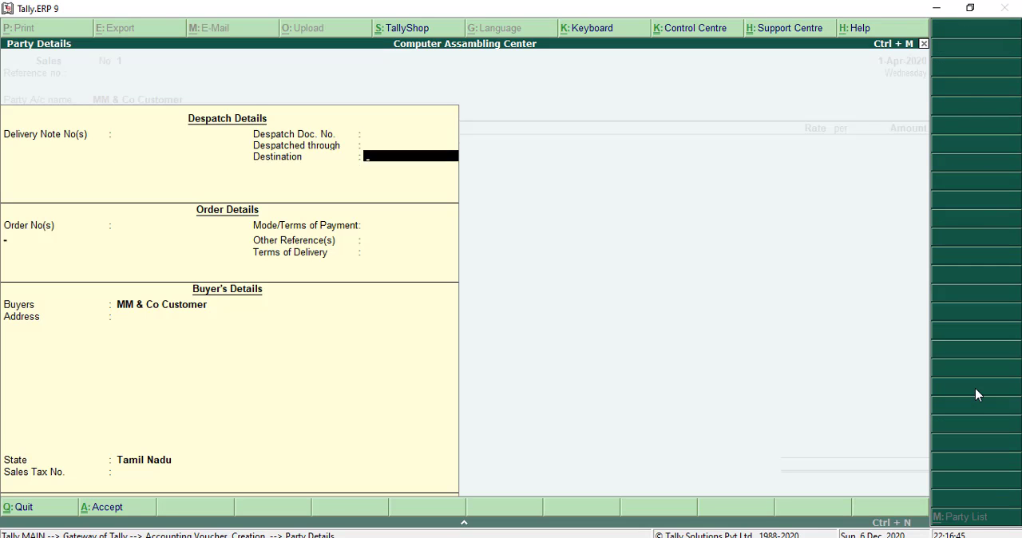
{"action": "key", "text": "Return"}
{"action": "key", "text": "Return"}
{"action": "key", "text": "Return"}
{"action": "key", "text": "Return"}
{"action": "key", "text": "Return"}
{"action": "key", "text": "Return"}
{"action": "key", "text": "Return"}
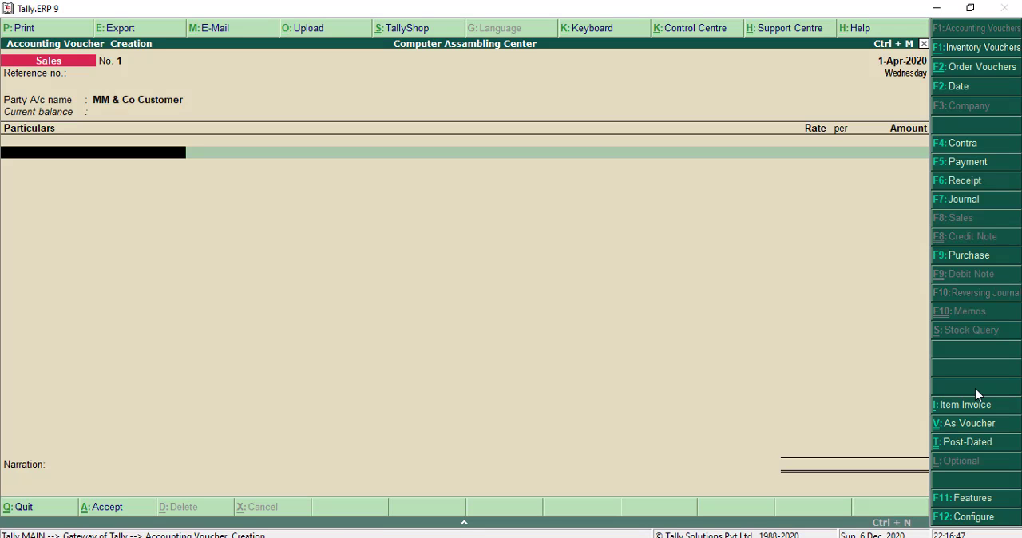
- Change the sales invoice's party account to Cash and accept its despatch, order and buyer details as they are
{"action": "key", "text": "BackSpace"}
{"action": "key", "text": "Up"}
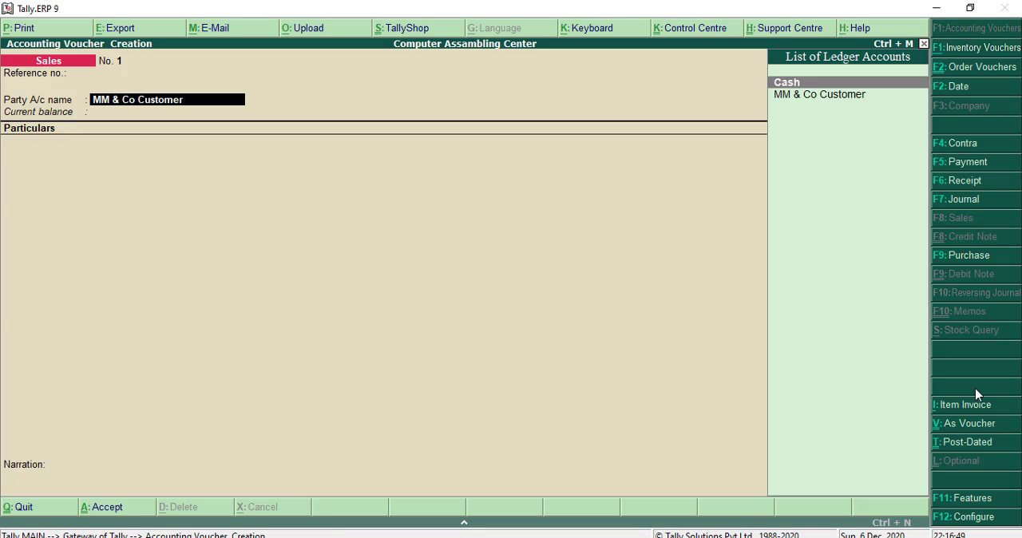
{"action": "key", "text": "Return"}
{"action": "key", "text": "Return"}
{"action": "key", "text": "Return"}
{"action": "key", "text": "Return"}
{"action": "key", "text": "Return"}
{"action": "key", "text": "Return"}
{"action": "key", "text": "Return"}
{"action": "key", "text": "Return"}
{"action": "key", "text": "Return"}
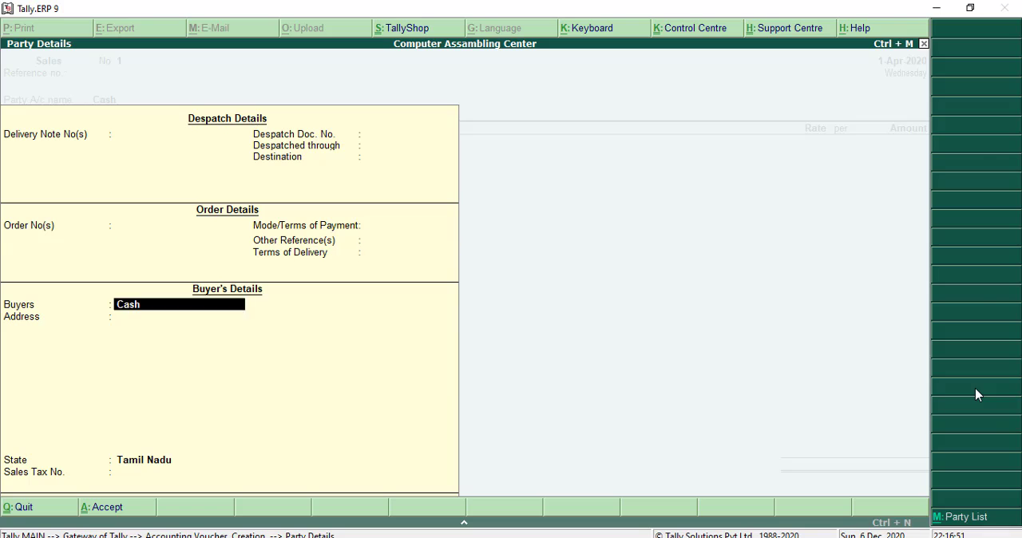
{"action": "key", "text": "Return"}
{"action": "key", "text": "Return"}
{"action": "key", "text": "Return"}
{"action": "key", "text": "Return"}
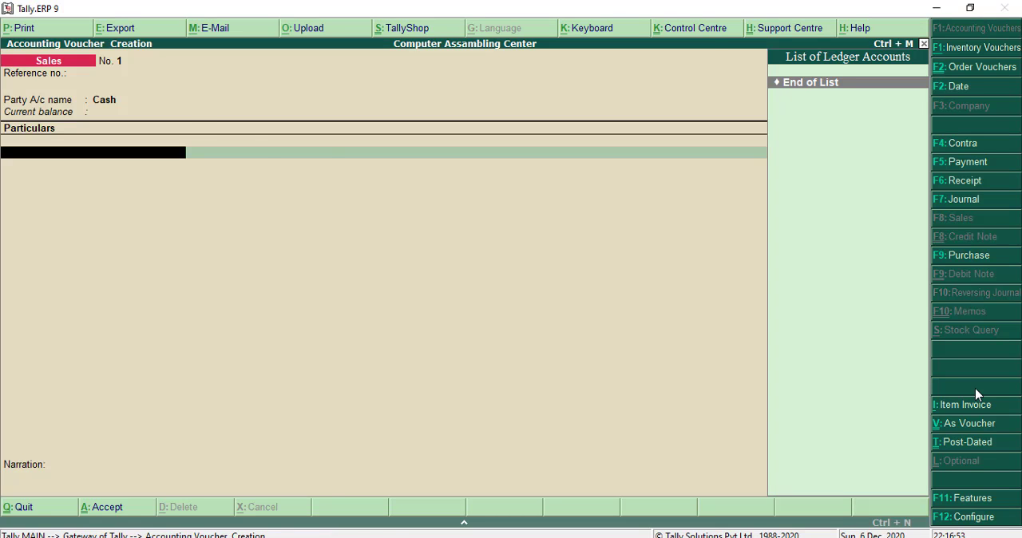
- Create a Job Cost ledger under Indirect Incomes from the particulars line, keeping the remaining ledger settings at their defaults
{"action": "key", "text": "alt+c"}
{"action": "type", "text": "Job"}
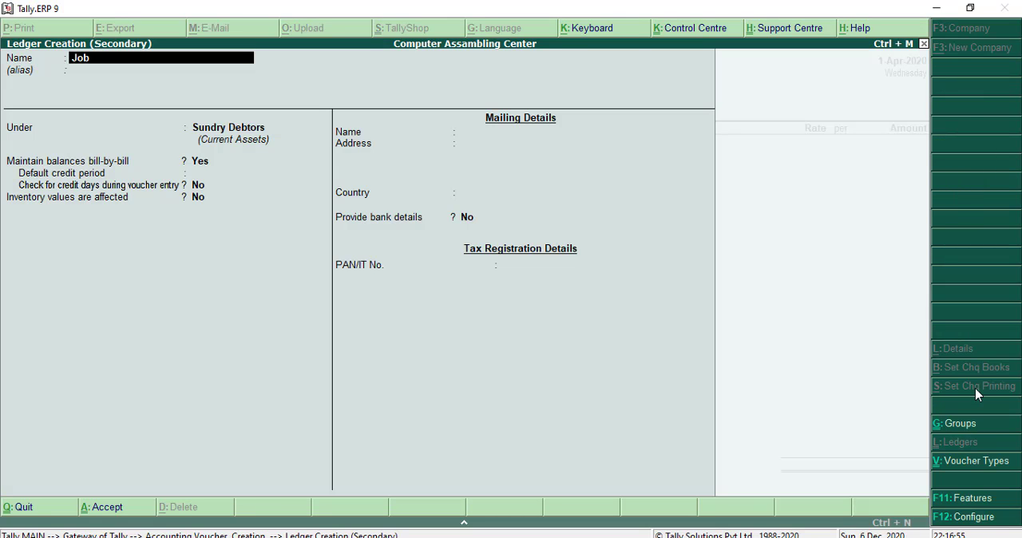
{"action": "type", "text": " Co"}
{"action": "key", "text": "Return"}
{"action": "key", "text": "Return"}
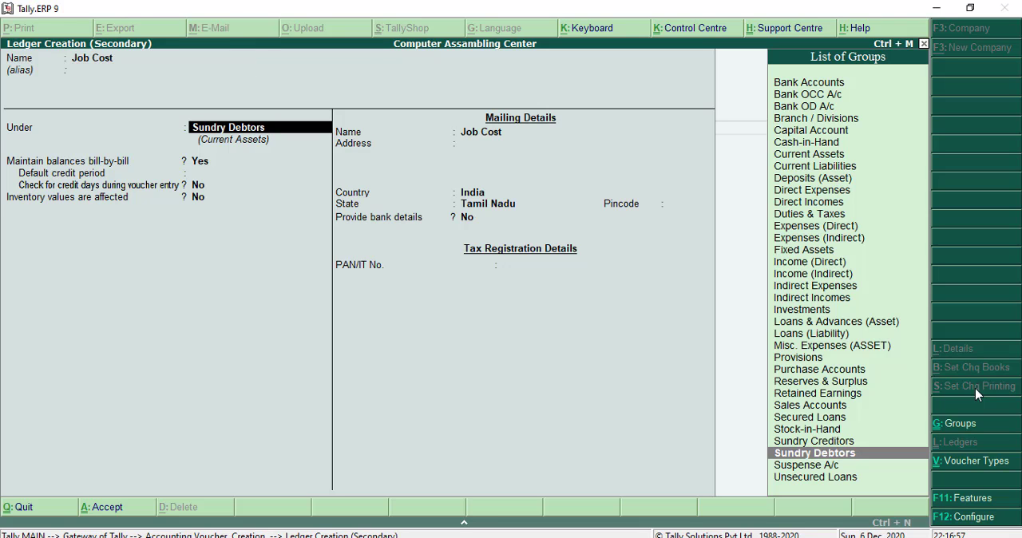
{"action": "type", "text": "Indirect"}
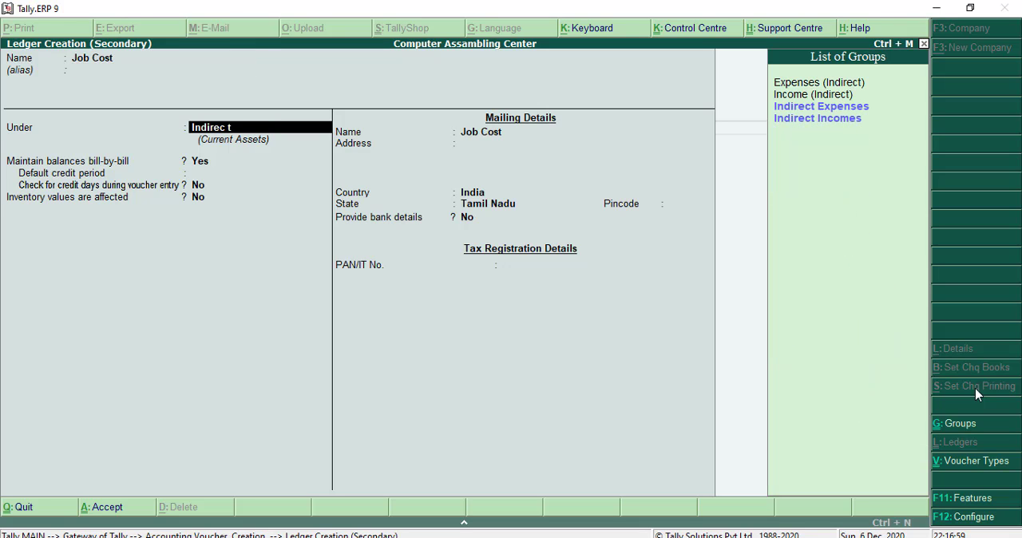
{"action": "type", "text": " Income"}
{"action": "key", "text": "Return"}
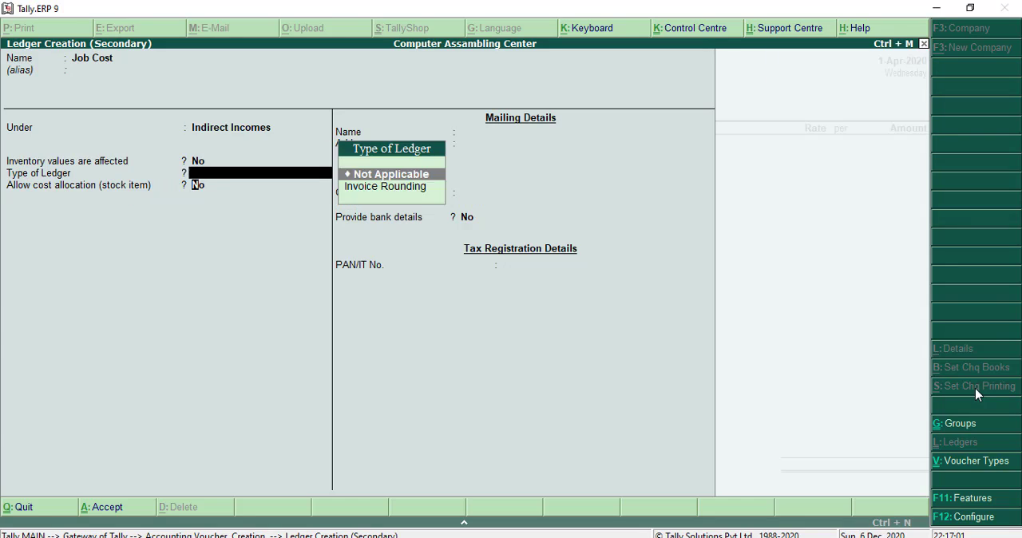
{"action": "key", "text": "Return"}
{"action": "key", "text": "Return"}
{"action": "key", "text": "Return"}
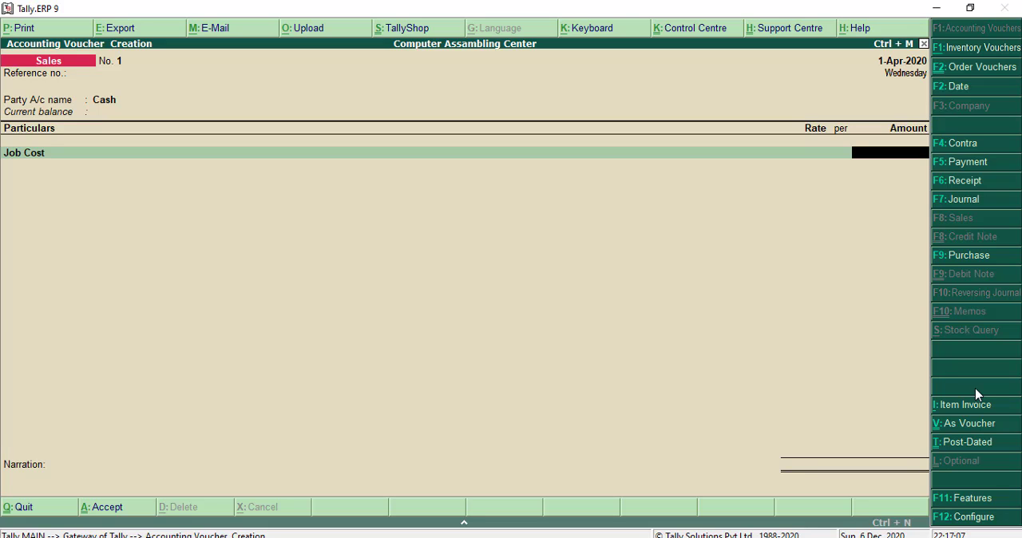
- Enter 10,000 as the Job Cost amount, save the sales invoice, and return to the main menu
{"action": "type", "text": "10,000"}
{"action": "key", "text": "Return"}
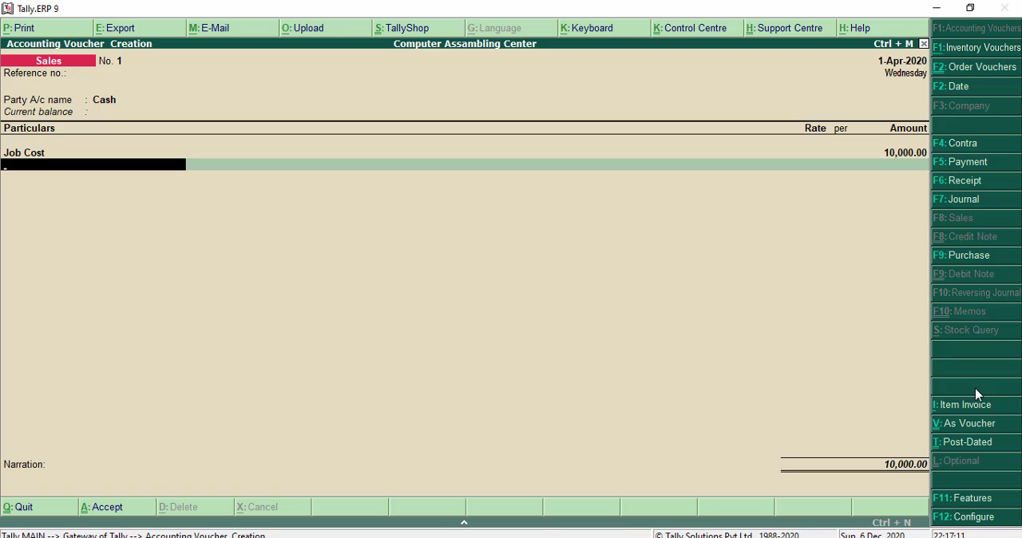
{"action": "key", "text": "ctrl+a"}
{"action": "key", "text": "Escape"}
{"action": "key", "text": "Return"}
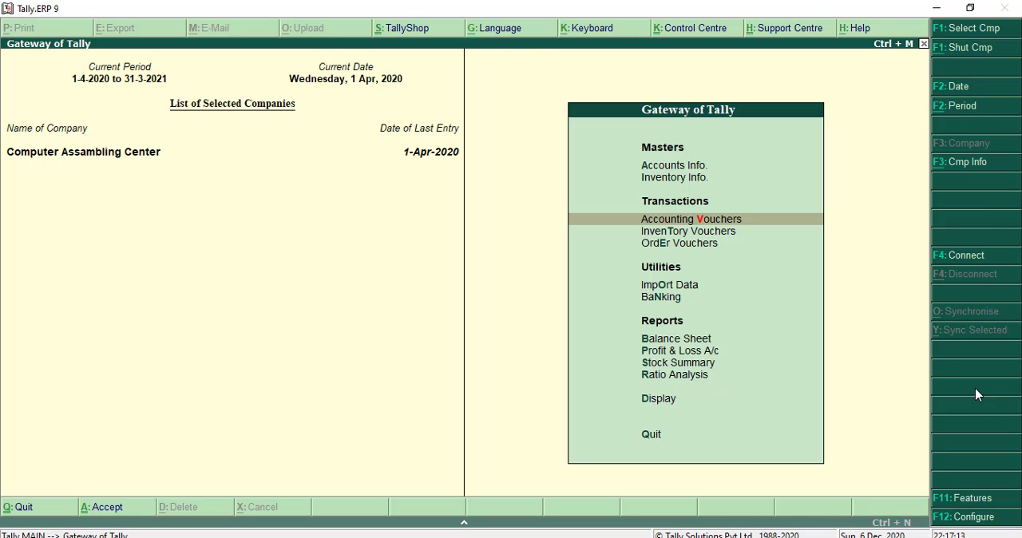
- View the Profit & Loss account to check the job income, and return to the main menu
{"action": "key", "text": "p"}
{"action": "key", "text": "Down"}
{"action": "key", "text": "Down"}
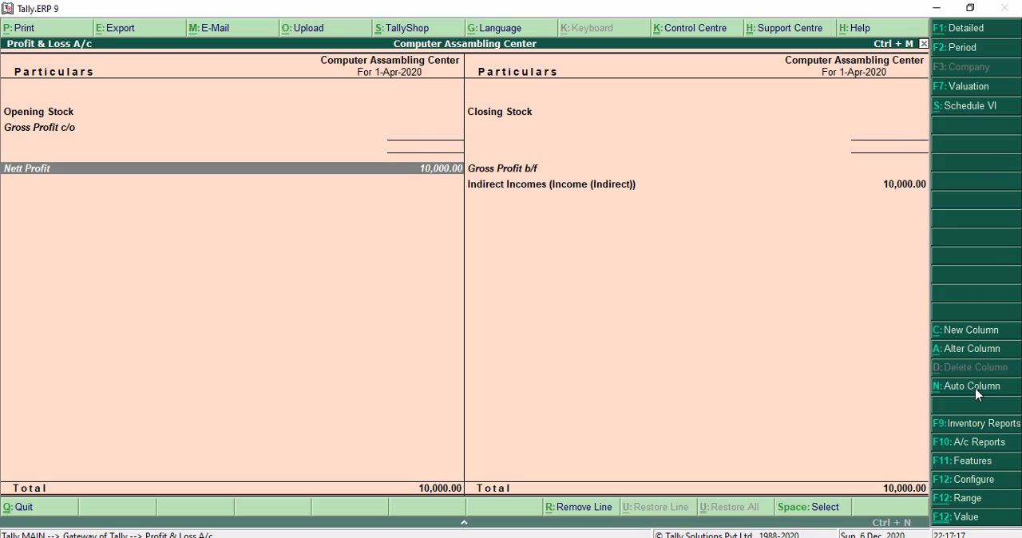
{"action": "key", "text": "Escape"}
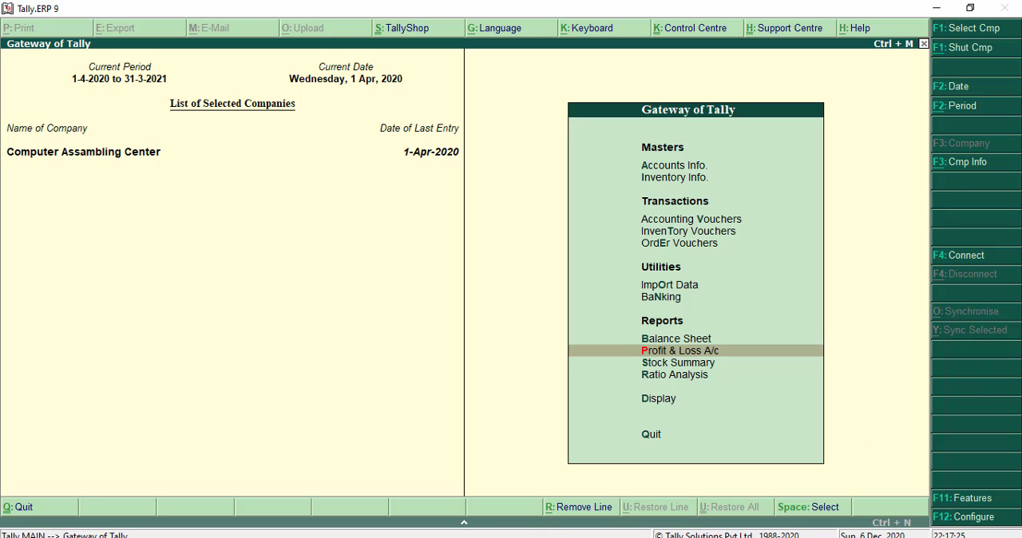
- Switch to the Word document and add the line "Job order" below the Computer - 10 Nos. line
{"action": "key", "text": "alt+Tab"}
{"action": "left_click", "coordinate": [379, 389]}
{"action": "scroll", "coordinate": [403, 373], "scroll_direction": "down", "scroll_amount": 4}
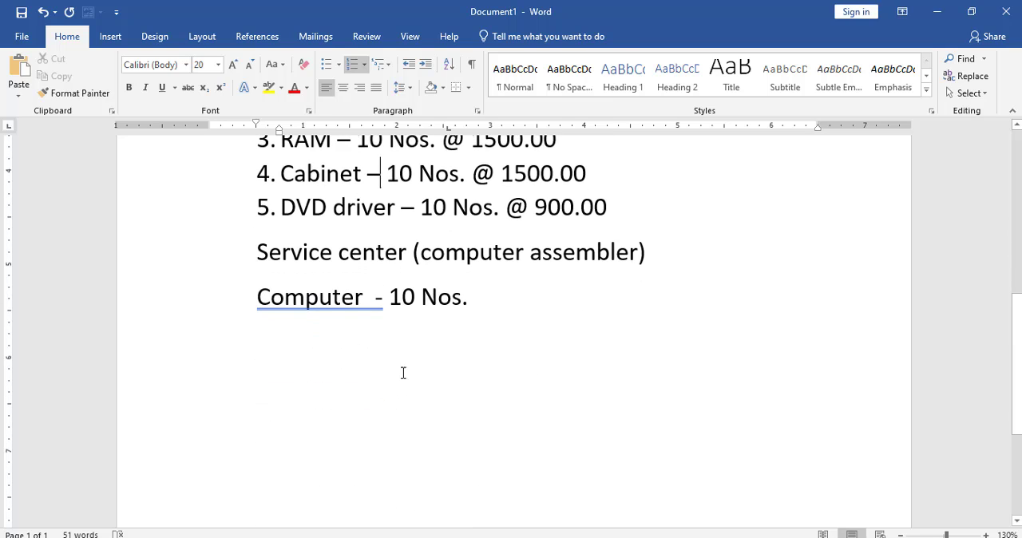
{"action": "left_click", "coordinate": [506, 297]}
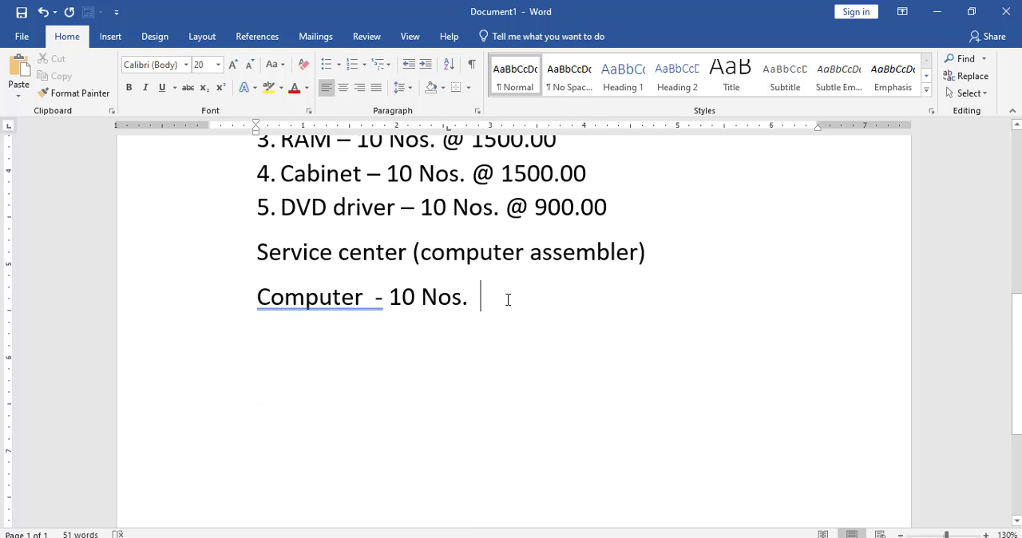
{"action": "key", "text": "Return"}
{"action": "type", "text": "job "}
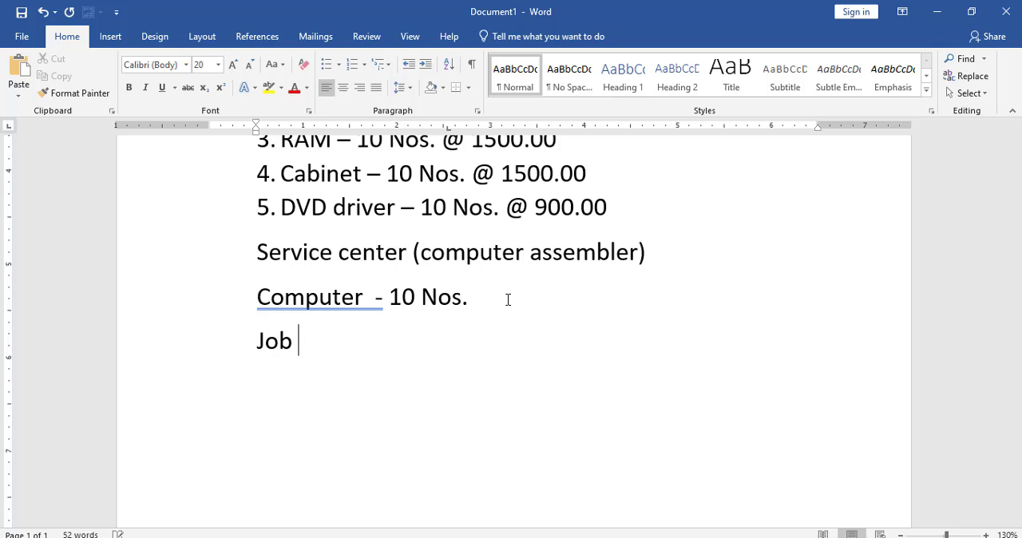
{"action": "type", "text": "wor"}
{"action": "key", "text": "BackSpace"}
{"action": "key", "text": "BackSpace"}
{"action": "key", "text": "BackSpace"}
{"action": "type", "text": "r"}
{"action": "key", "text": "BackSpace"}
{"action": "type", "text": "order"}
{"action": "key", "text": "Return"}
- Add the lines "Material in" and "BOM" below the Job order line
{"action": "type", "text": "m"}
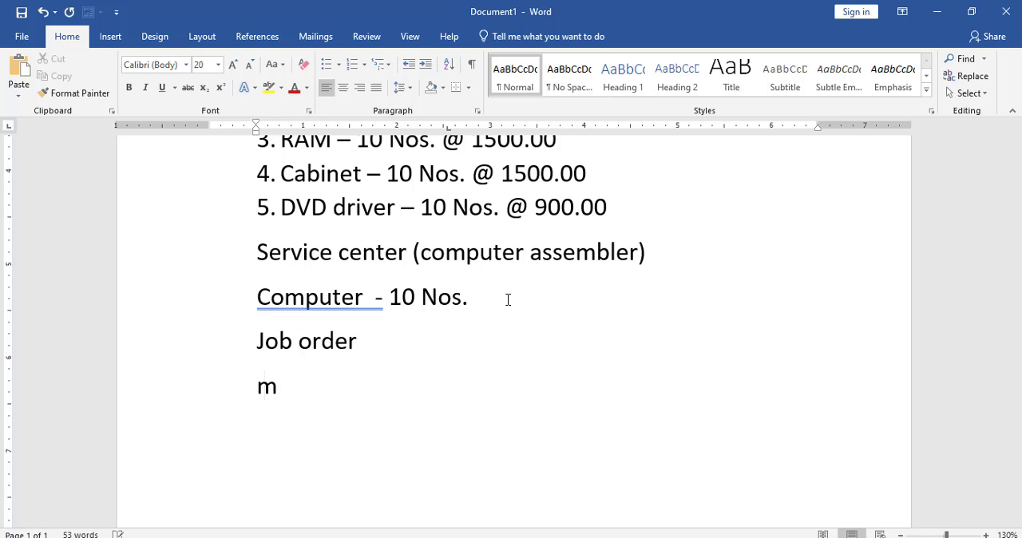
{"action": "type", "text": "aterial in"}
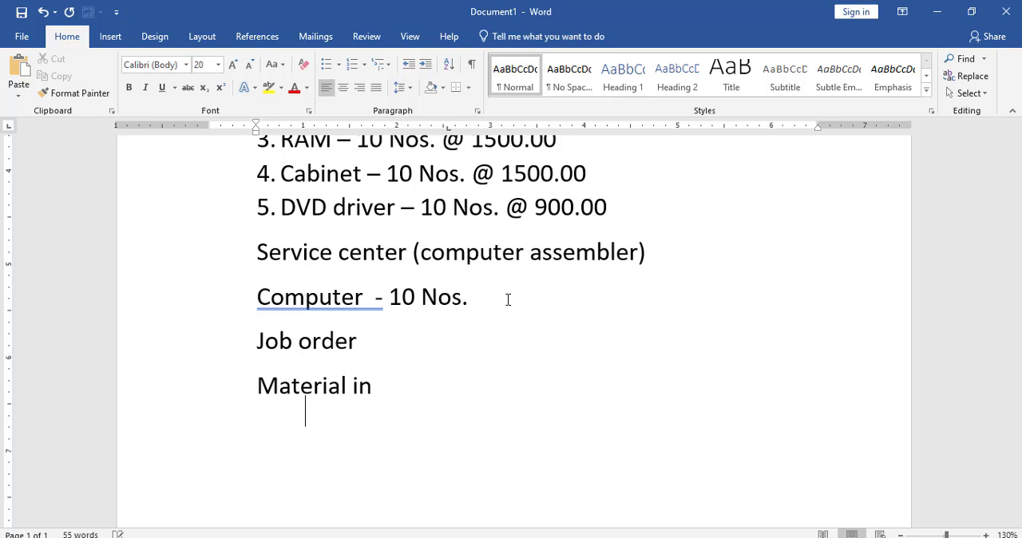
{"action": "type", "text": "m"}
{"action": "key", "text": "BackSpace"}
{"action": "type", "text": "BOM"}
{"action": "key", "text": "Return"}
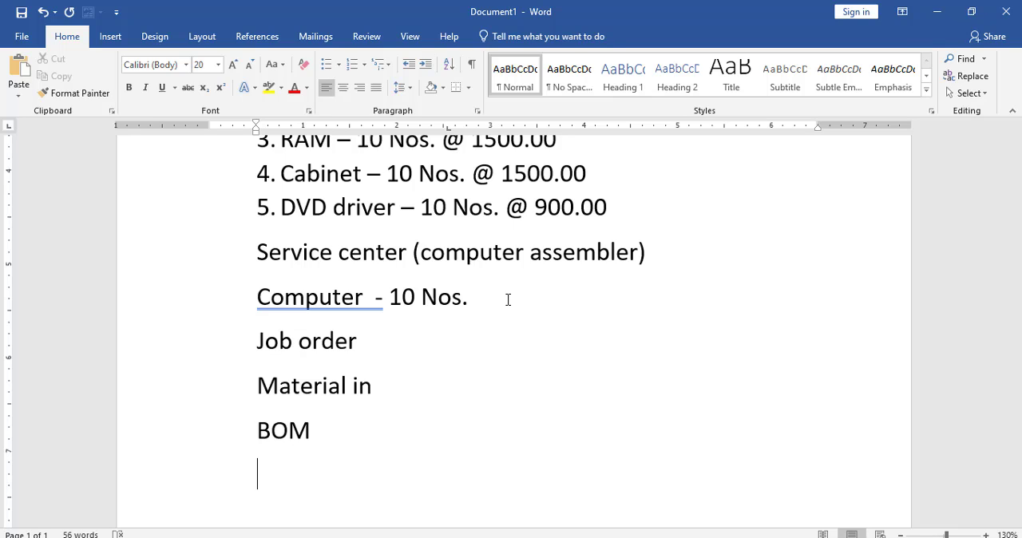
- Complete the process list with the lines "Material out" and "Sales invoice" below BOM
{"action": "type", "text": "mateirl"}
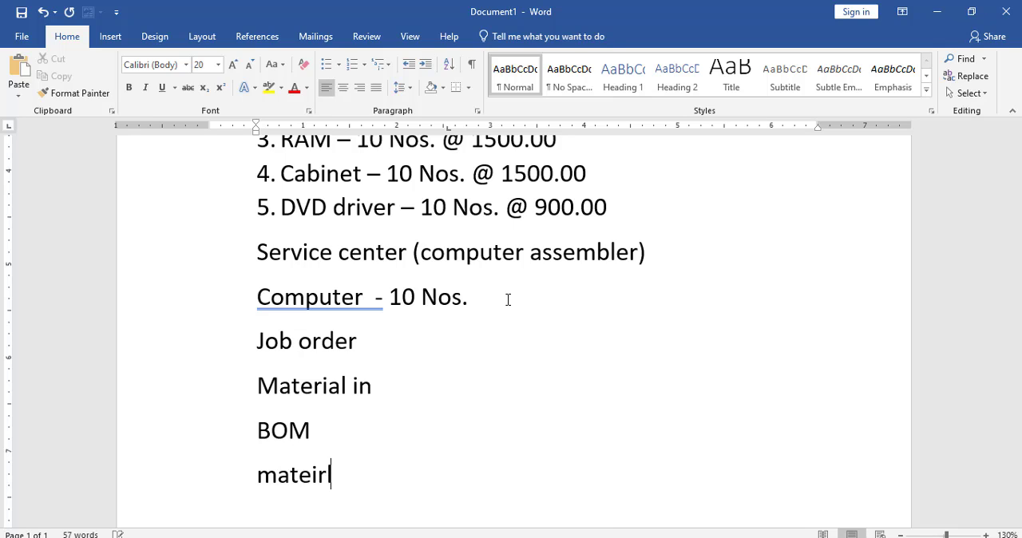
{"action": "key", "text": "BackSpace"}
{"action": "key", "text": "BackSpace"}
{"action": "key", "text": "BackSpace"}
{"action": "key", "text": "BackSpace"}
{"action": "type", "text": "erial o"}
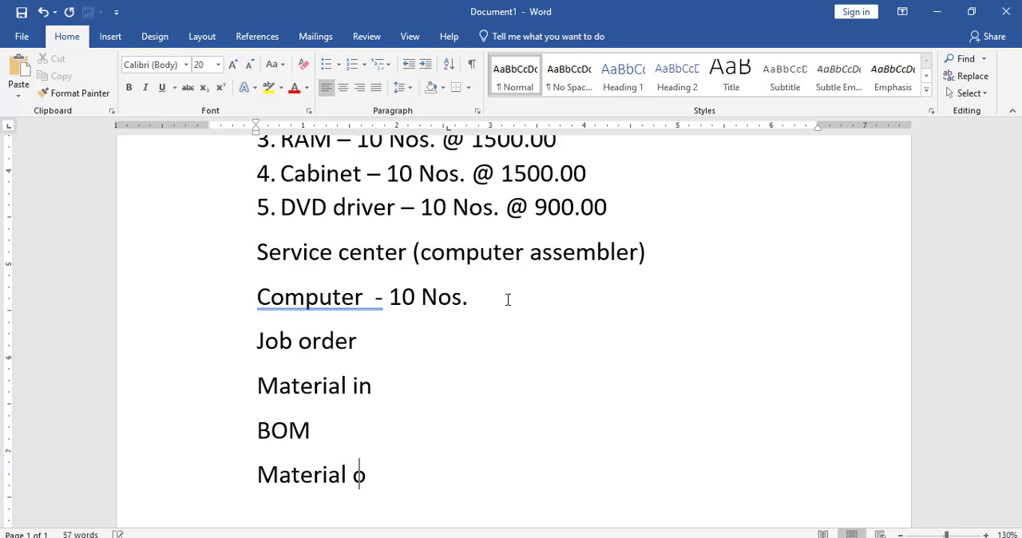
{"action": "type", "text": "ut"}
{"action": "key", "text": "Return"}
{"action": "type", "text": "sales "}
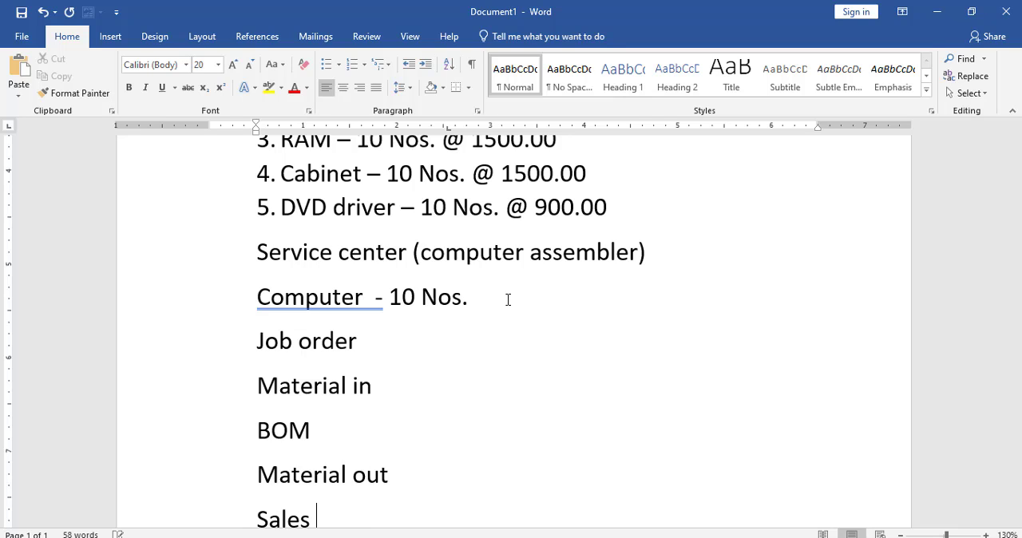
{"action": "type", "text": "invoice"}
{"action": "key", "text": "Return"}
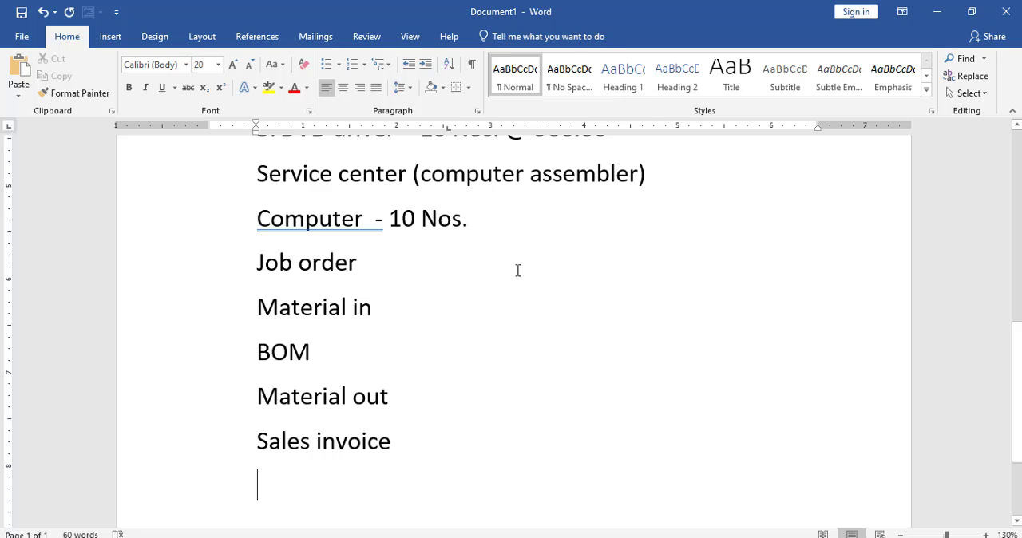
{"action": "left_click", "coordinate": [299, 309]}
{"action": "scroll", "coordinate": [433, 383], "scroll_direction": "up", "scroll_amount": 3}
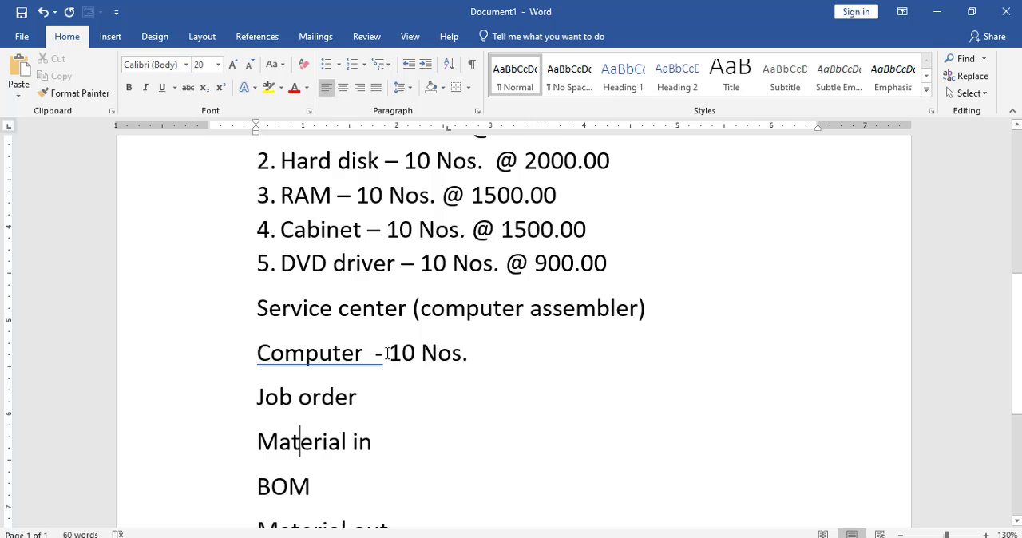
{"action": "left_click", "coordinate": [387, 354]}
{"action": "left_click", "coordinate": [415, 364]}
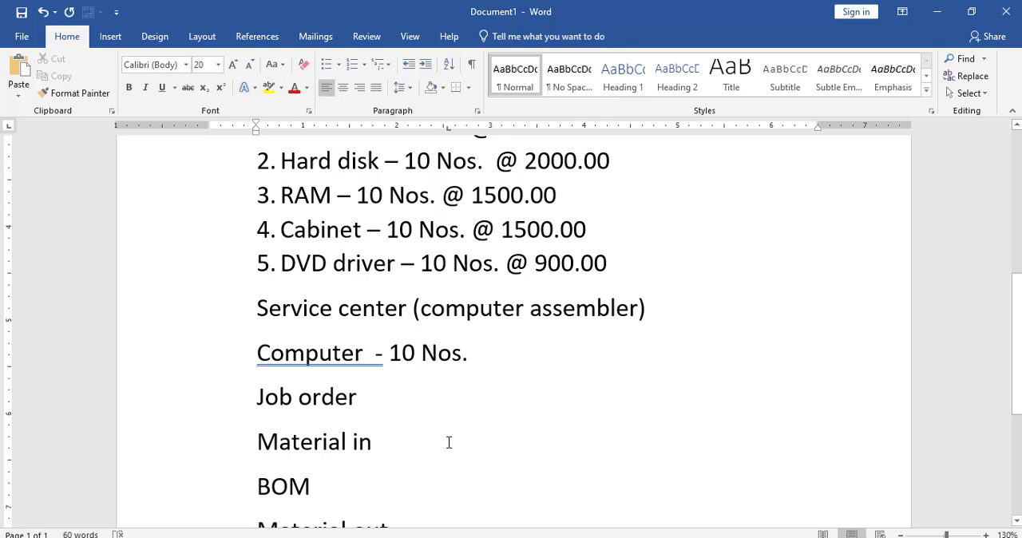